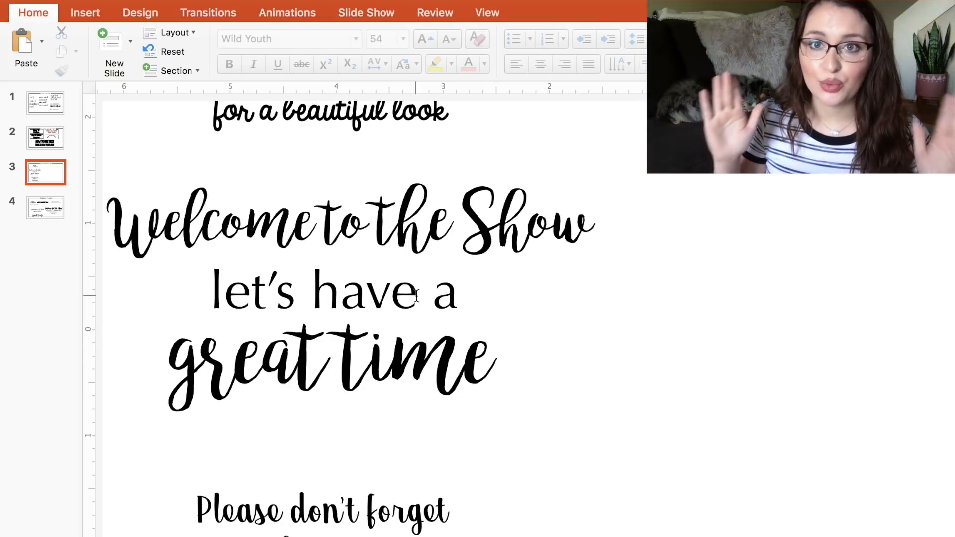
pyautogui.scroll(-5, 417, 295)
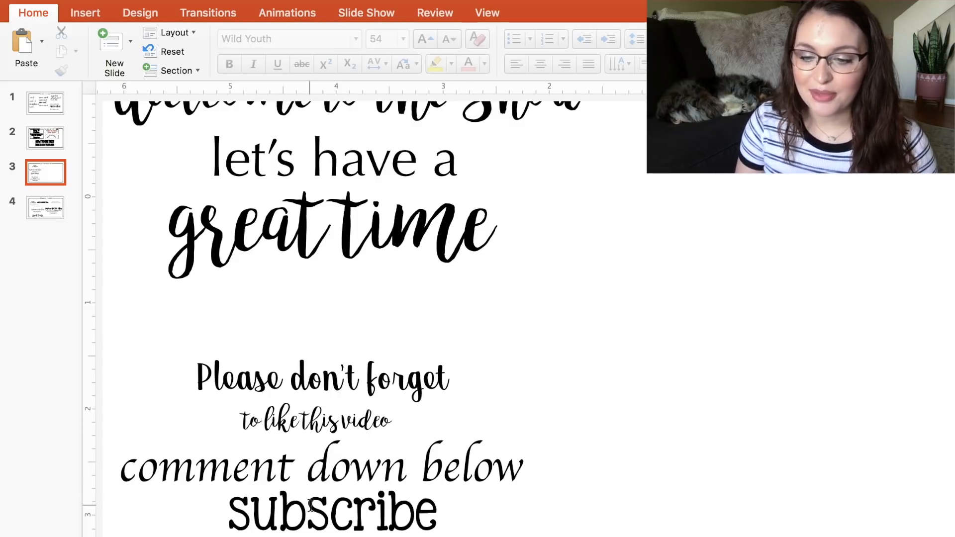
pyautogui.scroll(10, 342, 362)
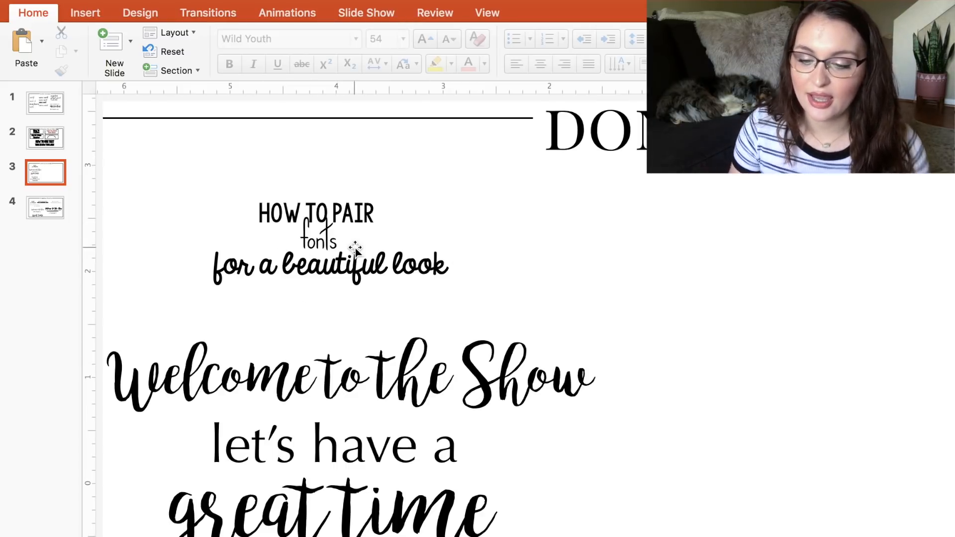
pyautogui.click(348, 215)
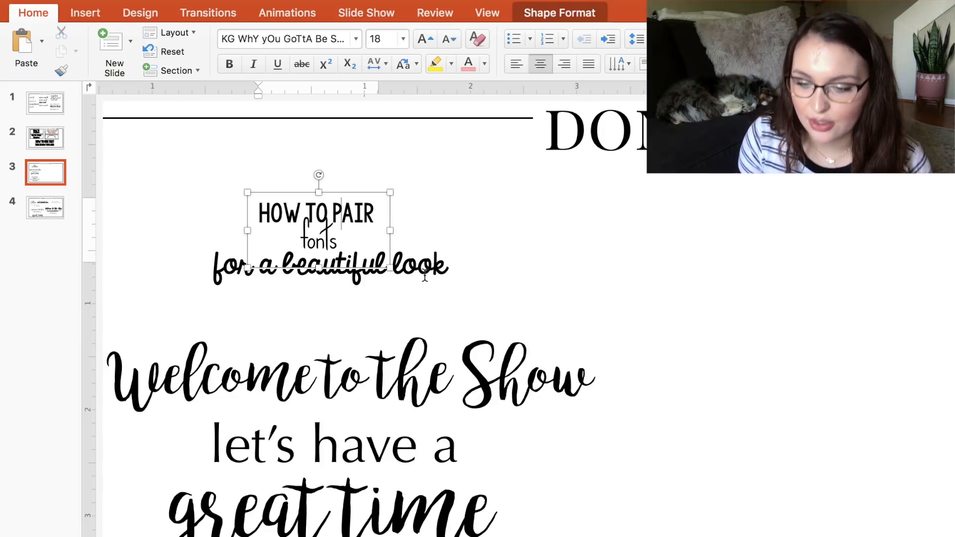
pyautogui.click(531, 298)
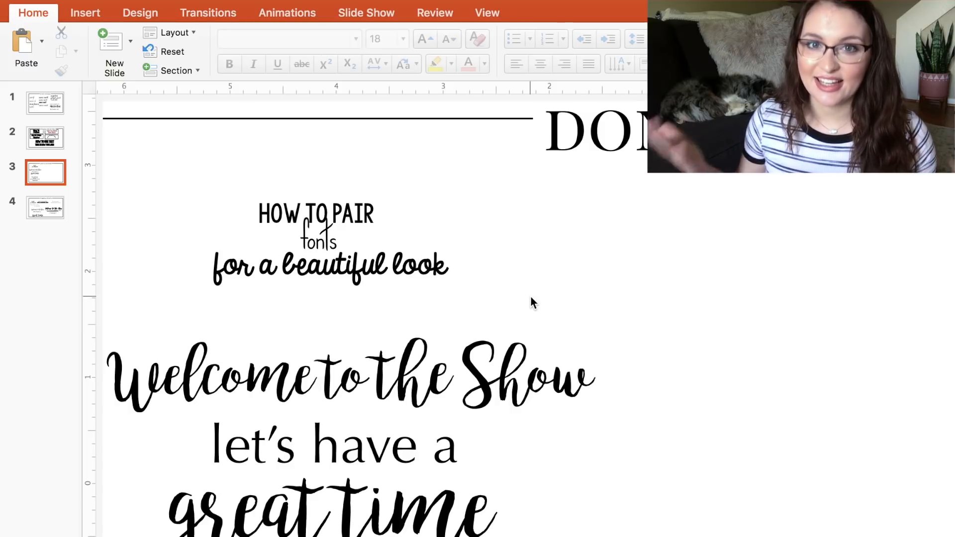
# - Move the "HOW TO PAIR" text box up slightly and transfer its word "fonts" into a separate new text box
pyautogui.click(353, 198)
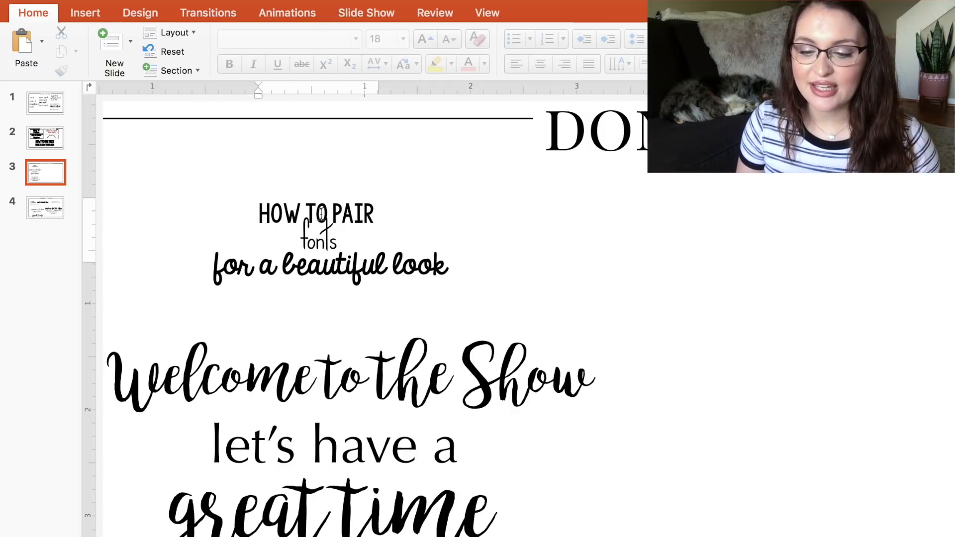
pyautogui.moveTo(360, 192); pyautogui.dragTo(362, 180)
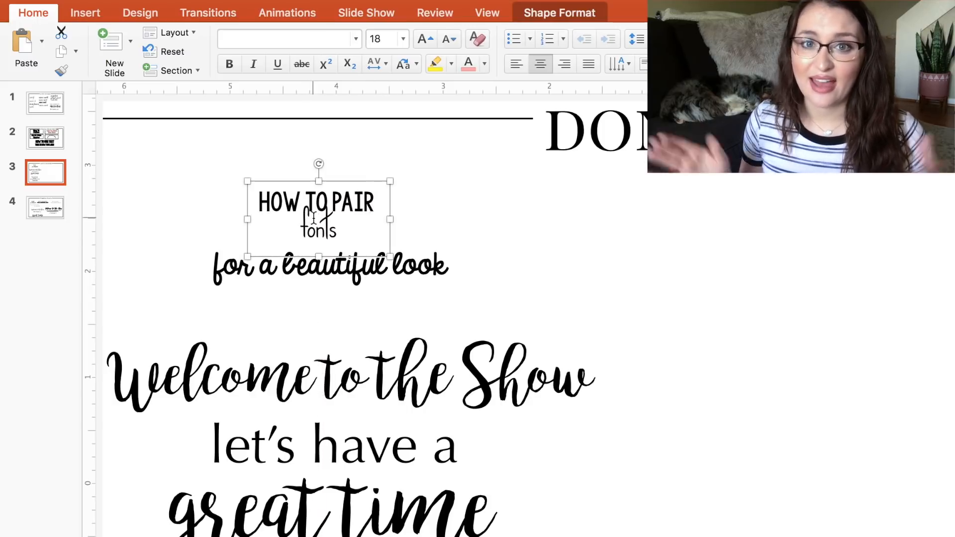
pyautogui.doubleClick(317, 224)
pyautogui.rightClick(317, 225)
pyautogui.click(326, 233)
pyautogui.click(434, 219)
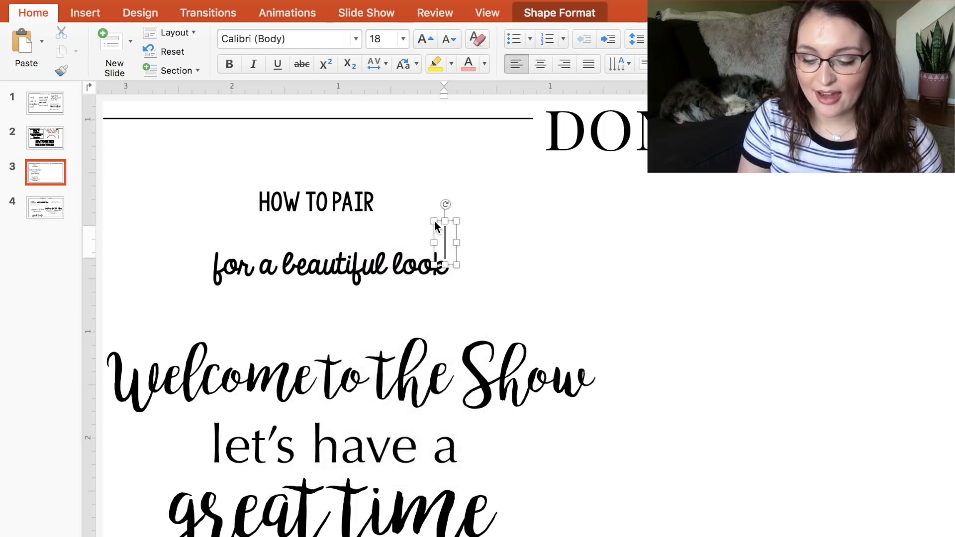
pyautogui.press('super+v')
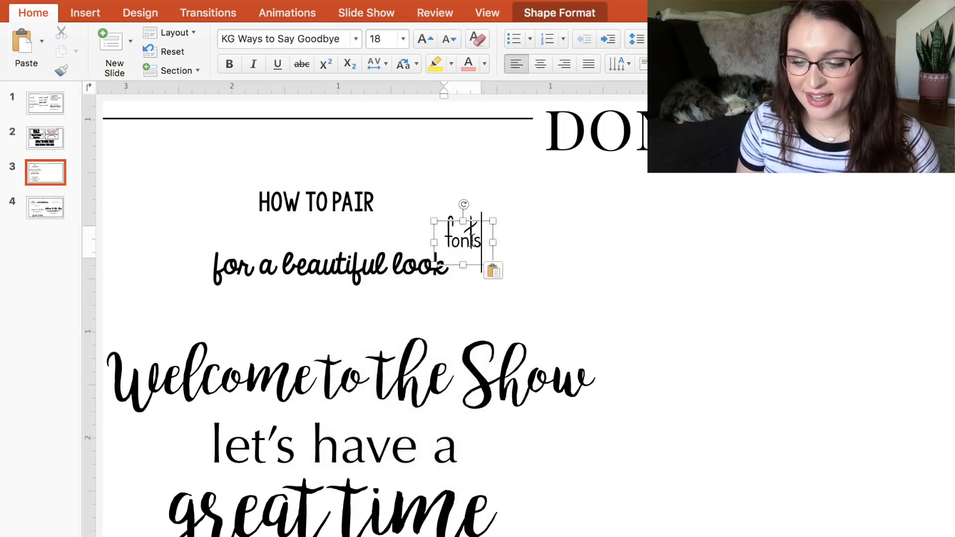
# - Left-align "HOW TO PAIR" directly above "for a beautiful look" and place "fonts" to its right on the same line
pyautogui.click(333, 201)
pyautogui.moveTo(351, 182); pyautogui.dragTo(305, 211)
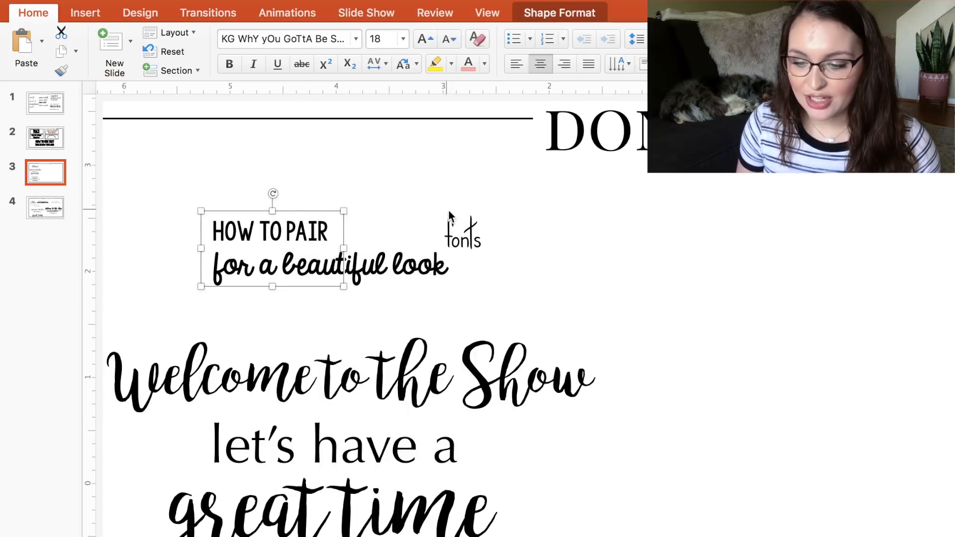
pyautogui.click(473, 220)
pyautogui.moveTo(479, 219); pyautogui.dragTo(387, 214)
pyautogui.click(478, 231)
pyautogui.click(387, 279)
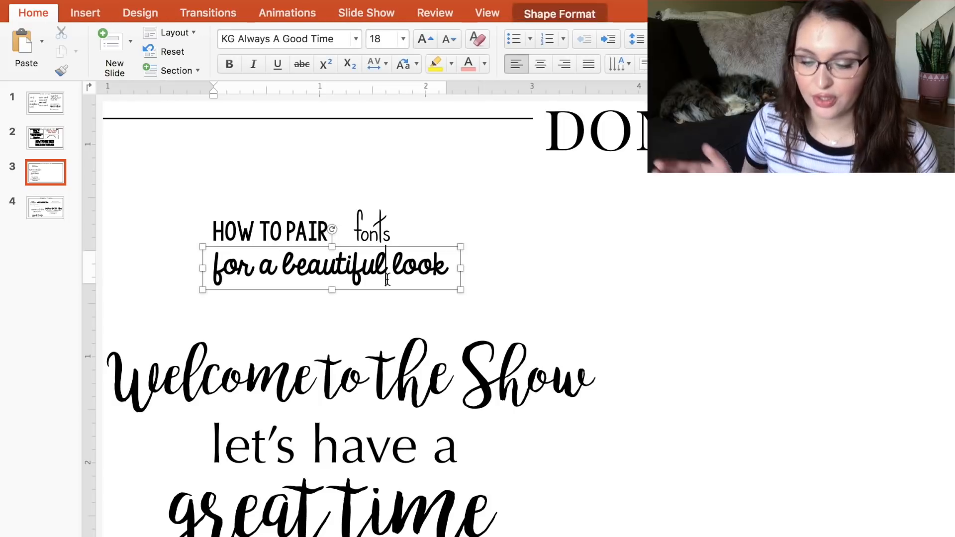
pyautogui.click(571, 248)
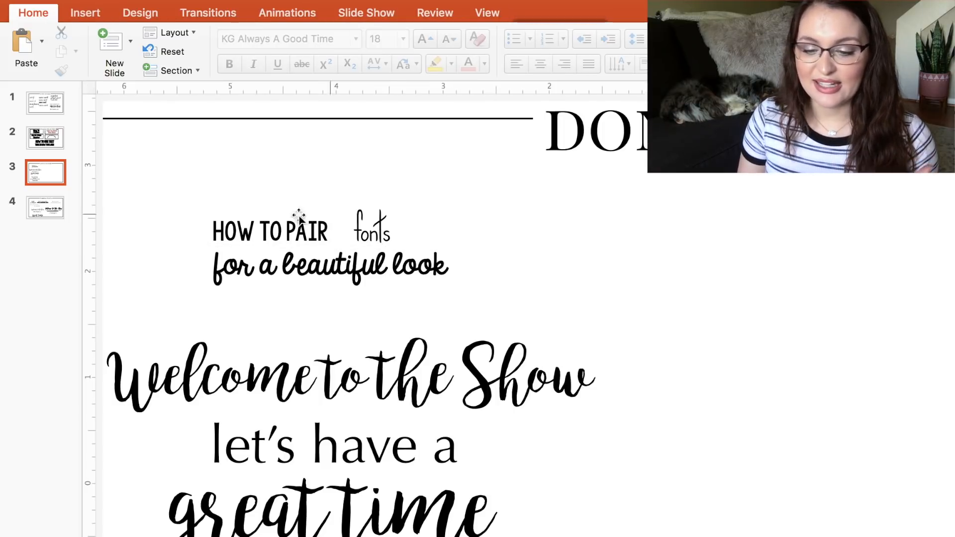
# - Duplicate the three text boxes of the "HOW TO PAIR fonts for a beautiful look" title and place the copy level with the original, to its right
pyautogui.moveTo(255, 184); pyautogui.dragTo(557, 327)
pyautogui.press('super+c')
pyautogui.press('super+v')
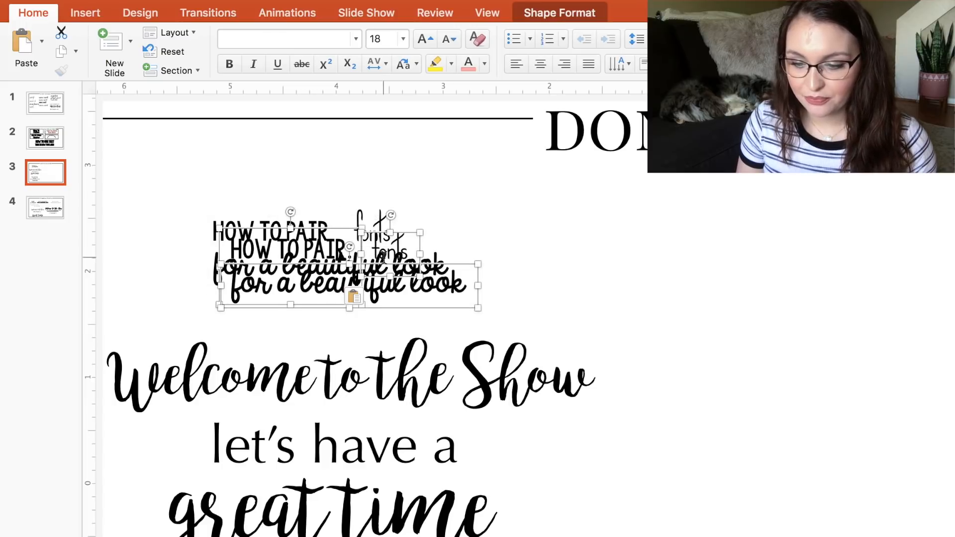
pyautogui.moveTo(381, 258); pyautogui.dragTo(725, 243)
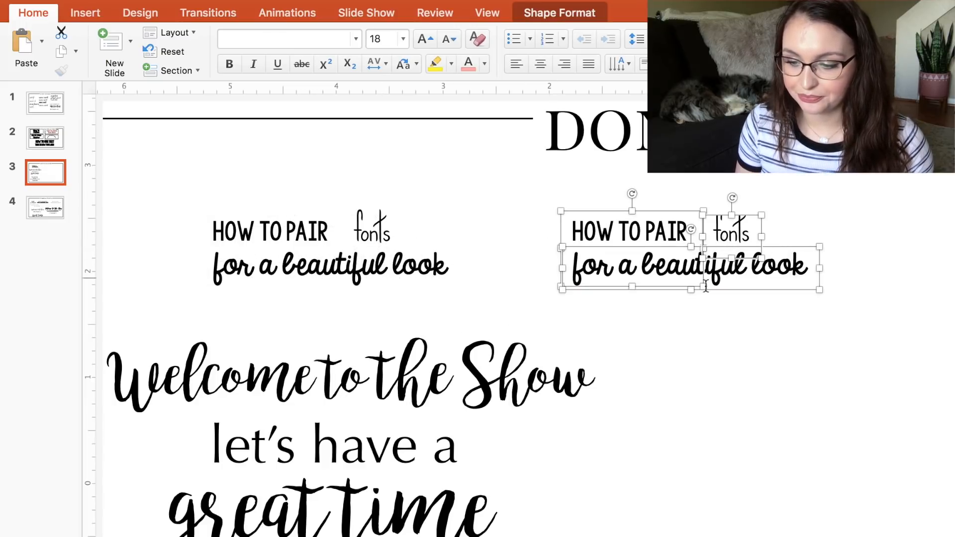
pyautogui.click(695, 375)
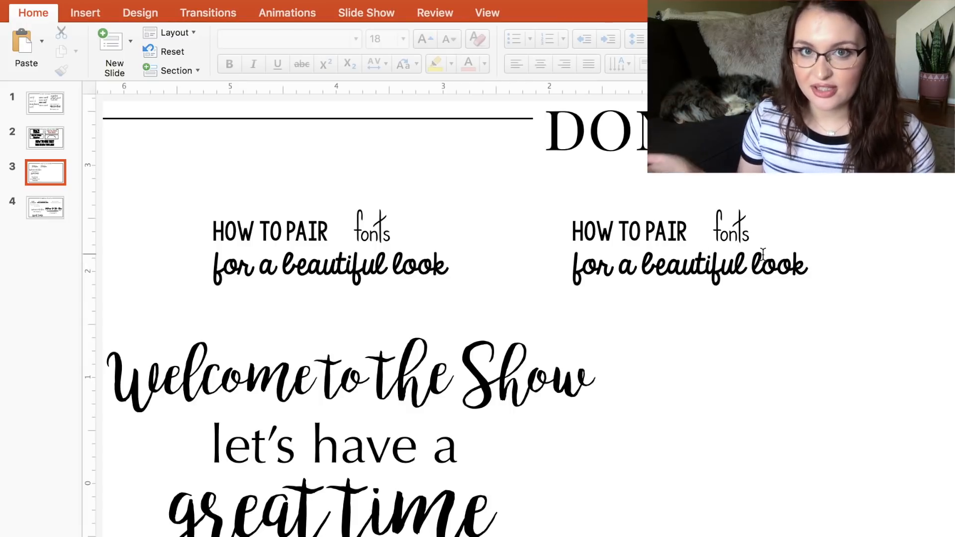
# - Set the copied word "fonts" to KG Always A Good Time at size 20 and move it close beside the copied "HOW TO PAIR"
pyautogui.doubleClick(736, 222)
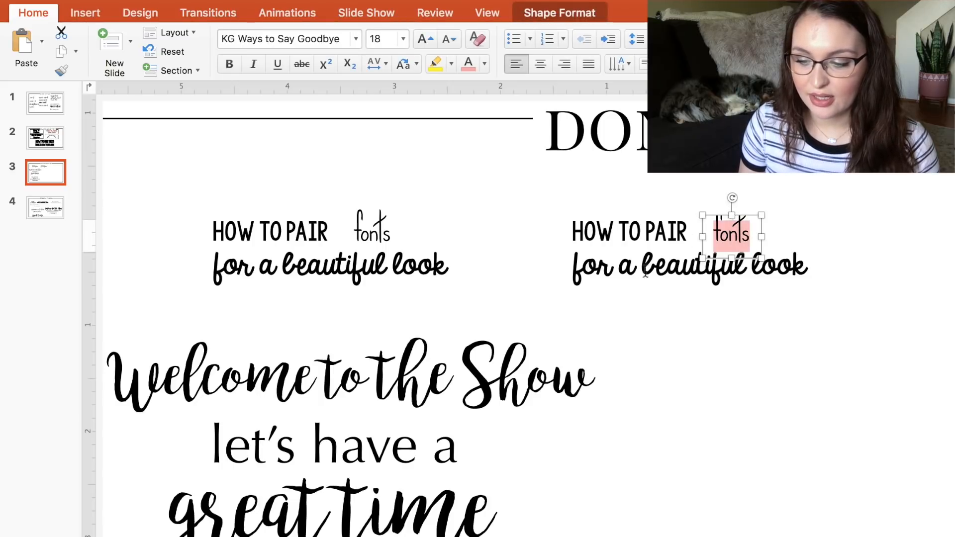
pyautogui.click(356, 40)
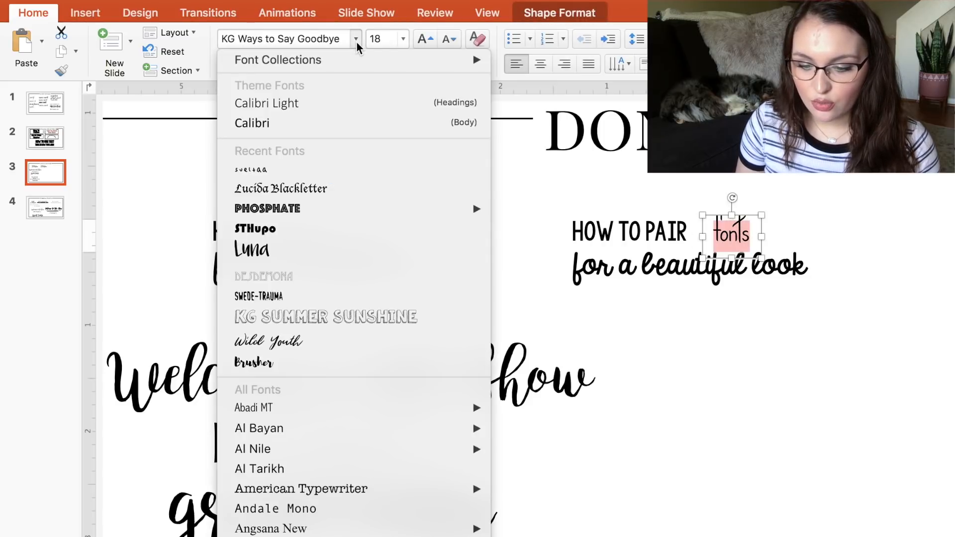
pyautogui.moveTo(384, 59)
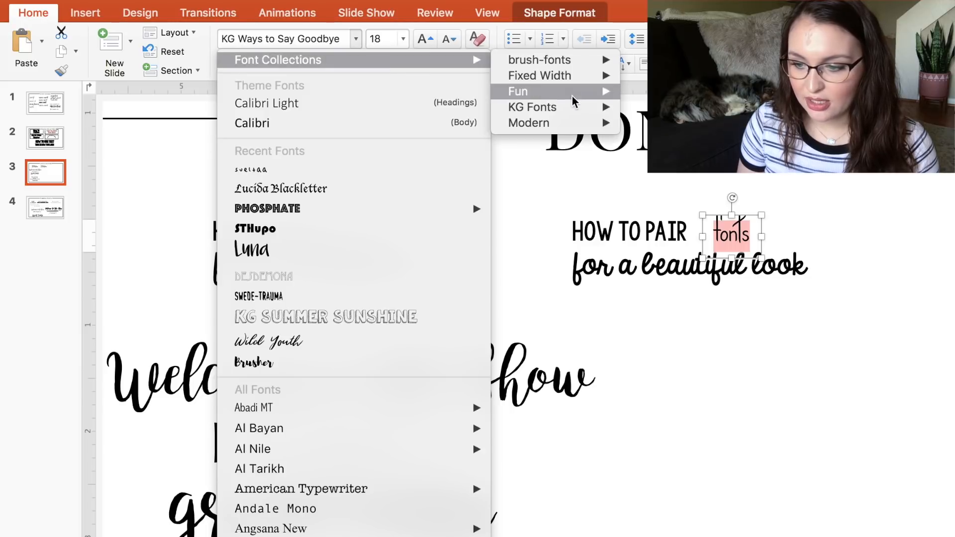
pyautogui.moveTo(577, 108)
pyautogui.click(711, 174)
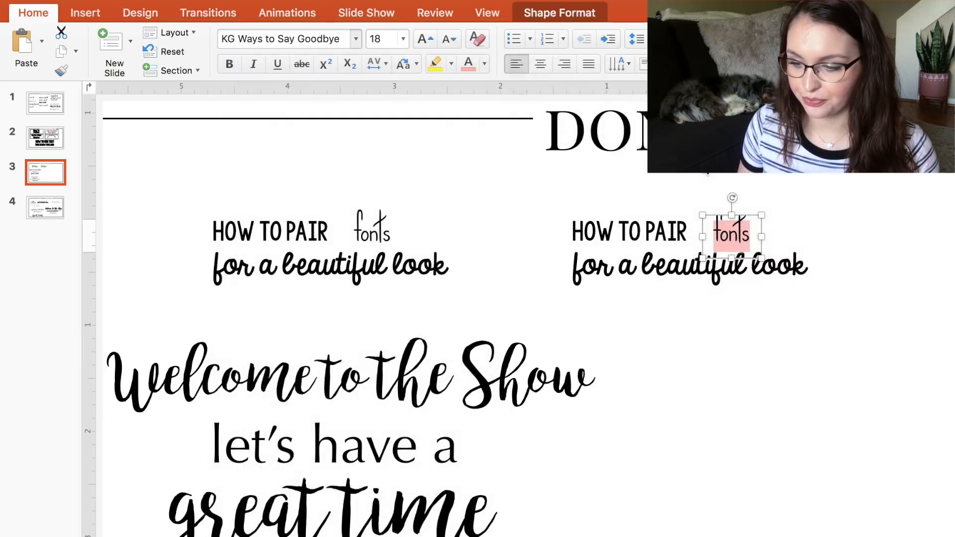
pyautogui.click(425, 39)
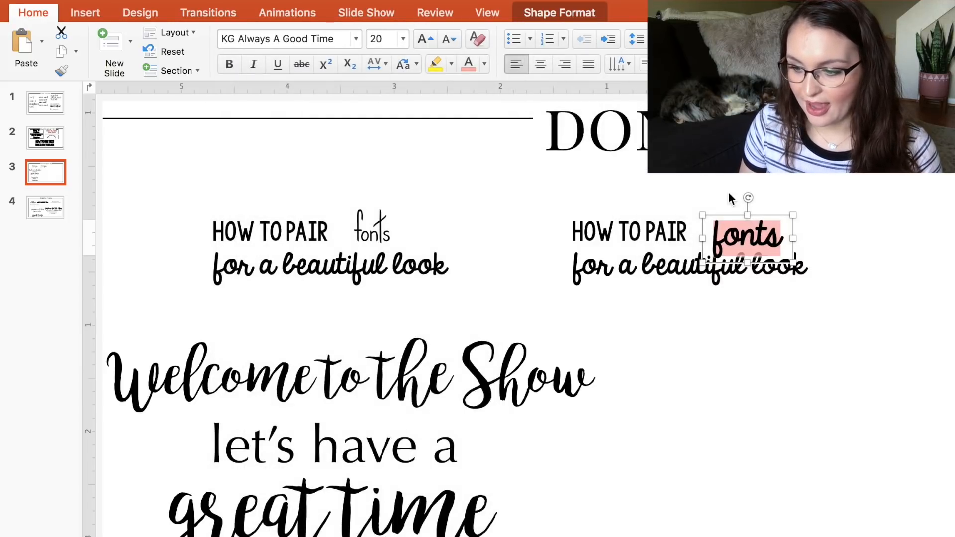
pyautogui.moveTo(799, 234); pyautogui.dragTo(773, 219)
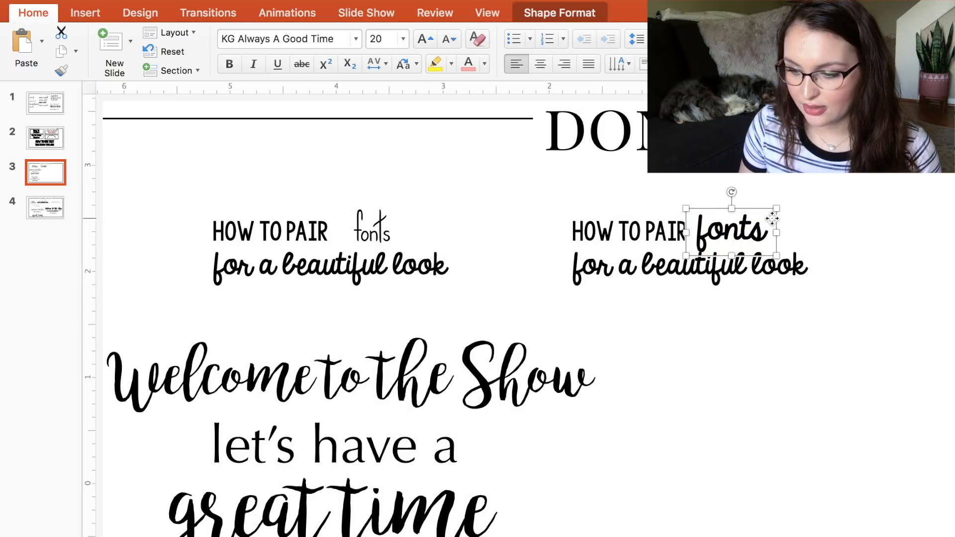
# - Try to copy the formatting of the duplicated "HOW TO PAIR" onto the line "for a beautiful look" below it
pyautogui.doubleClick(607, 260)
pyautogui.click(607, 260)
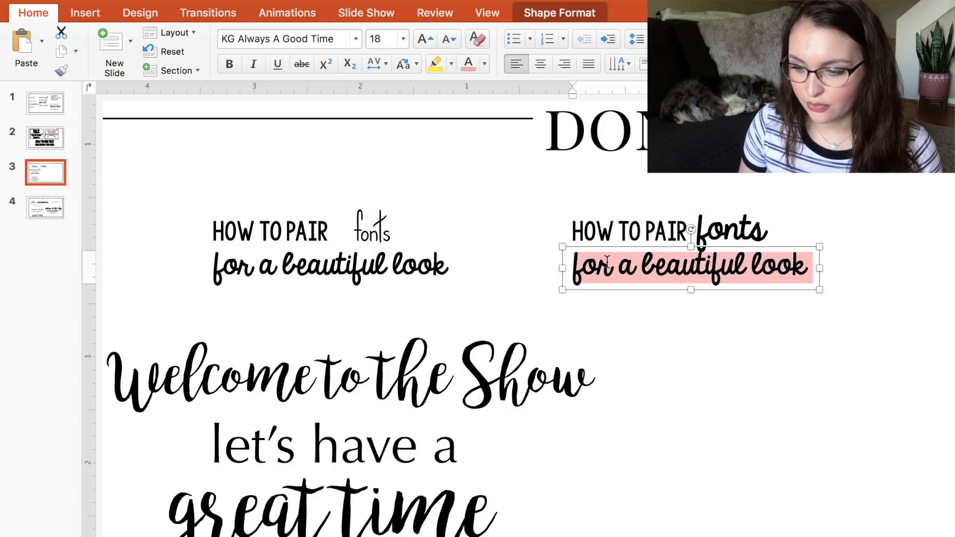
pyautogui.click(613, 231)
pyautogui.doubleClick(613, 231)
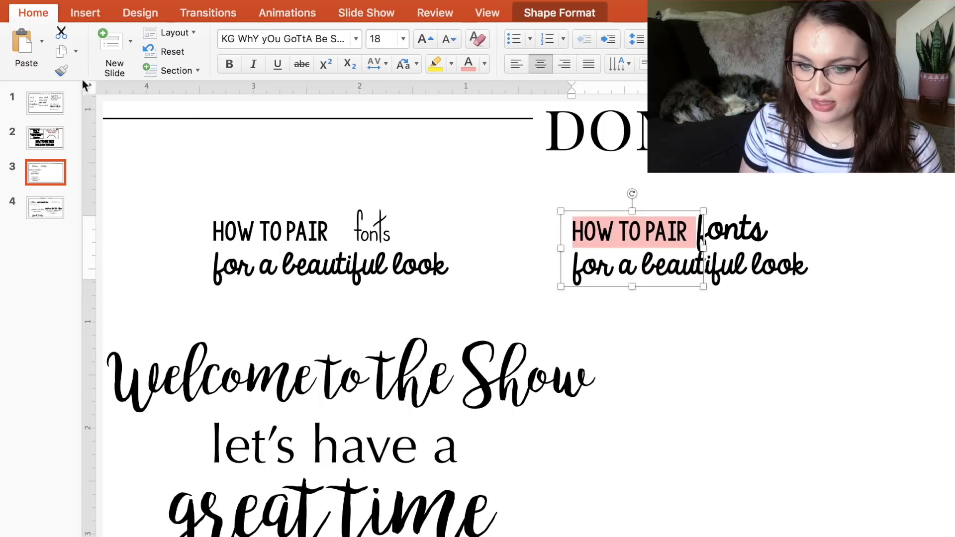
pyautogui.click(58, 69)
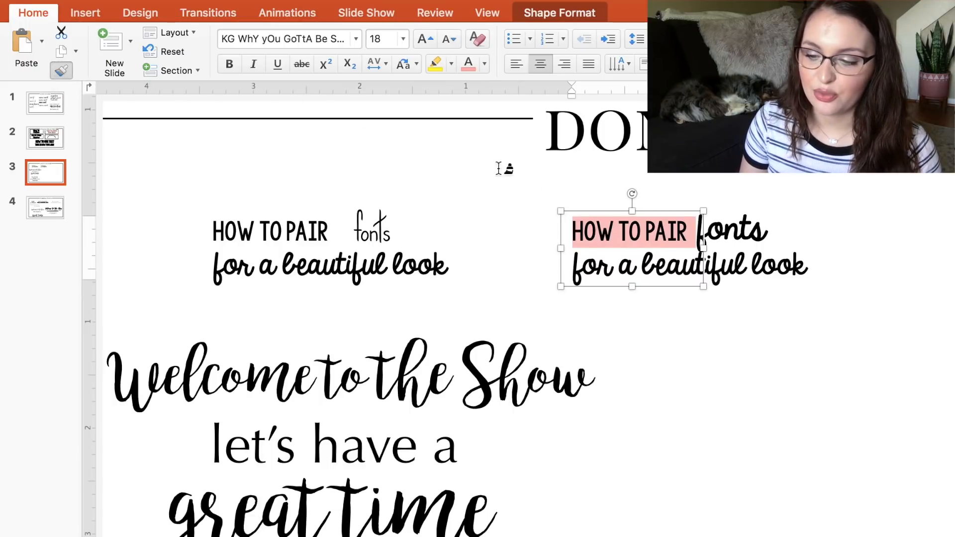
pyautogui.click(741, 271)
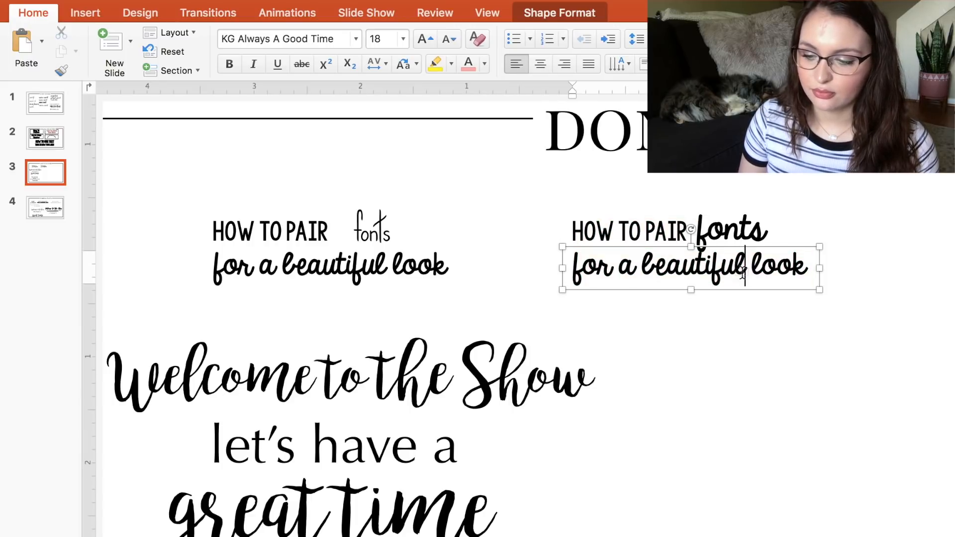
pyautogui.doubleClick(742, 272)
# - Apply the copied "HOW TO PAIR" formatting to the whole line "for a beautiful look" below it and align the two lines' left edges
pyautogui.click(640, 227)
pyautogui.tripleClick(640, 226)
pyautogui.click(60, 69)
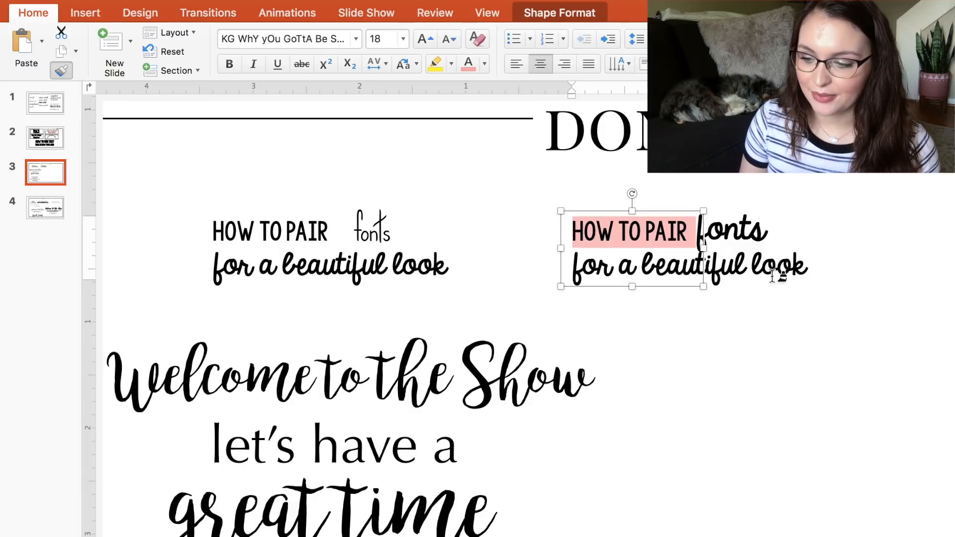
pyautogui.click(803, 270)
pyautogui.moveTo(803, 270); pyautogui.dragTo(533, 264)
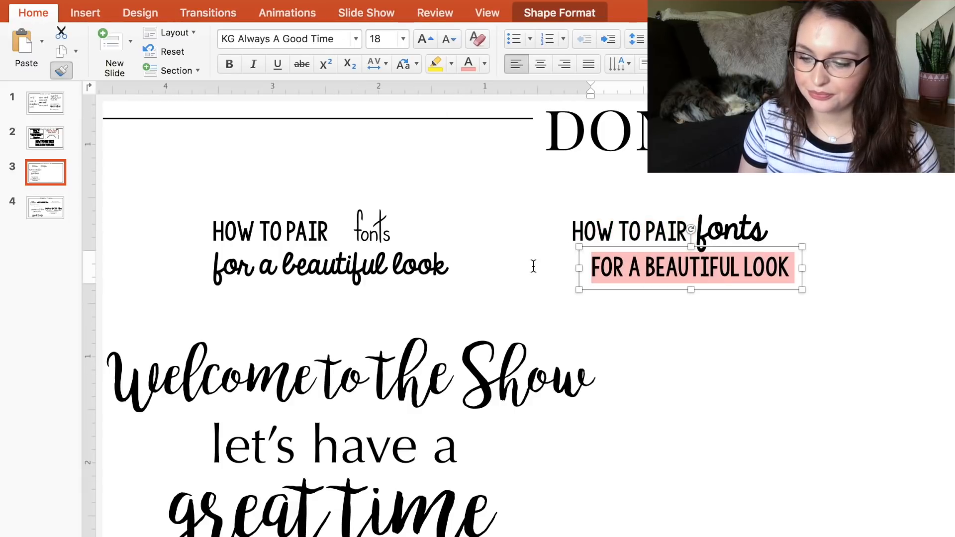
pyautogui.moveTo(661, 251); pyautogui.dragTo(642, 246)
pyautogui.click(852, 368)
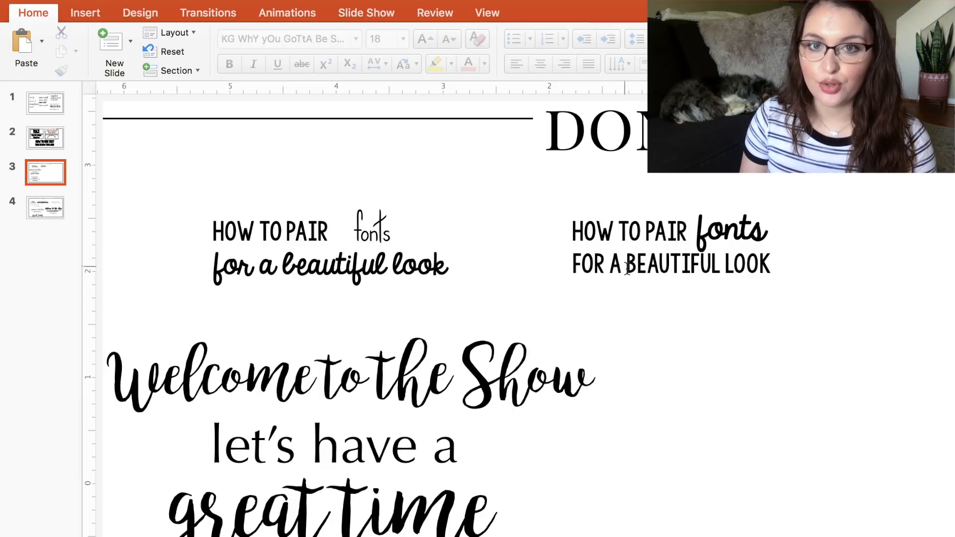
pyautogui.click(739, 231)
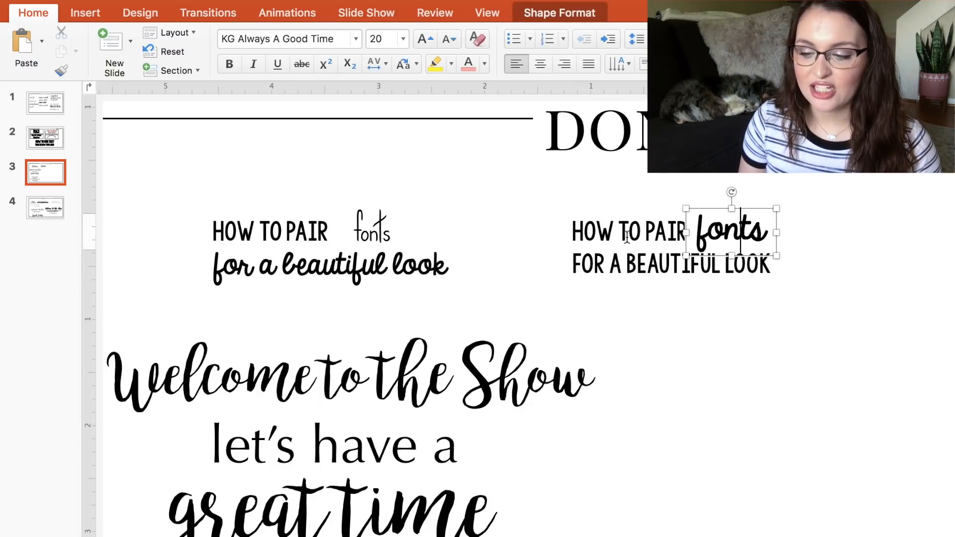
pyautogui.click(582, 233)
pyautogui.moveTo(582, 232); pyautogui.dragTo(685, 238)
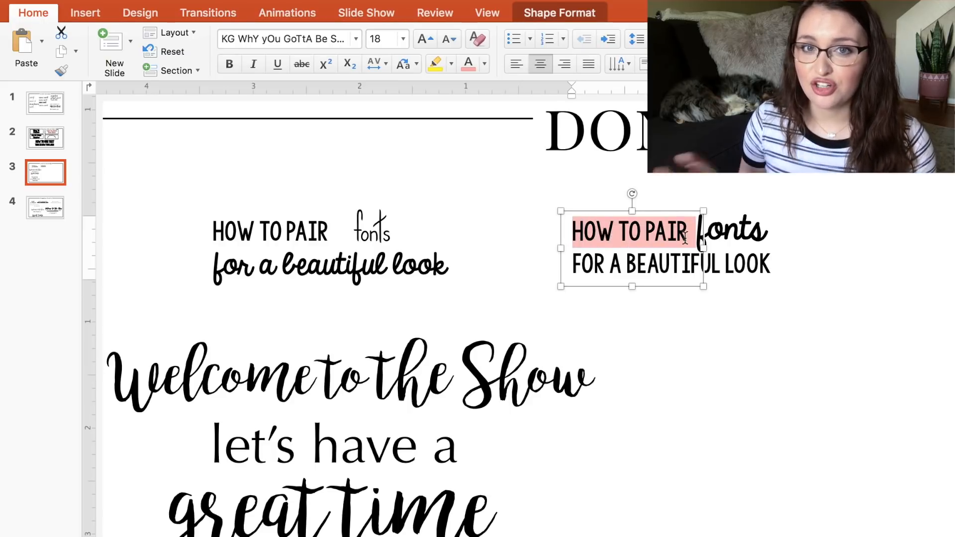
# - Change the duplicated title's word "fonts" to the brush font Dandeleon Vintage Demo at size 24
pyautogui.click(741, 230)
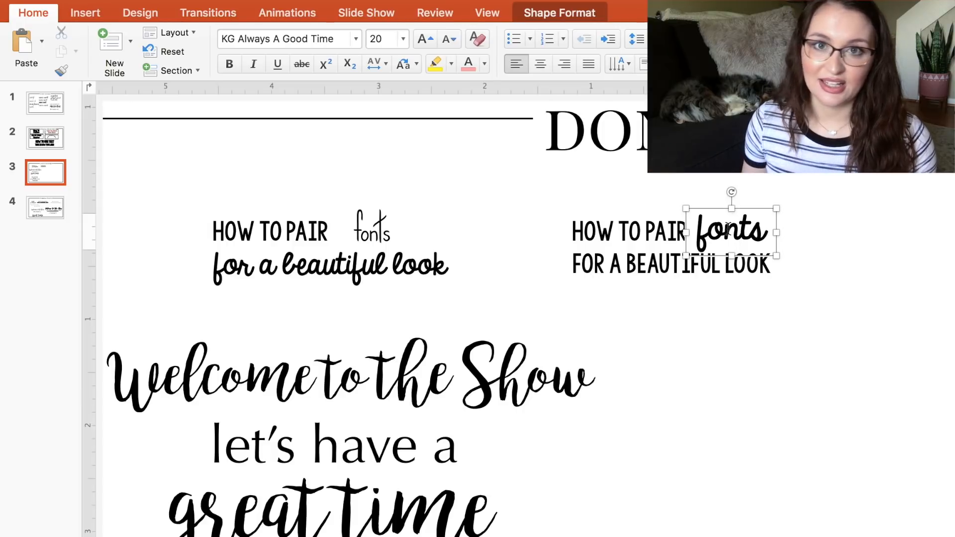
pyautogui.doubleClick(724, 229)
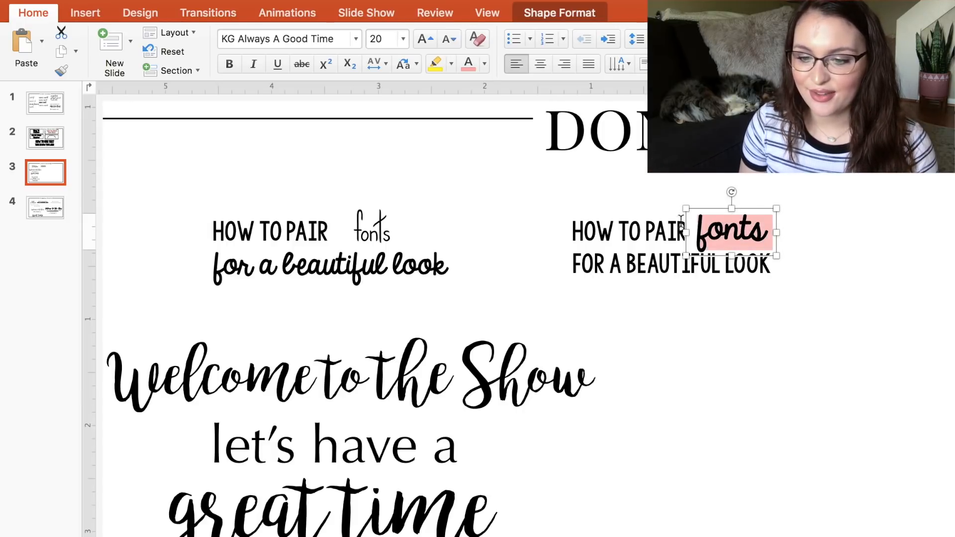
pyautogui.click(356, 39)
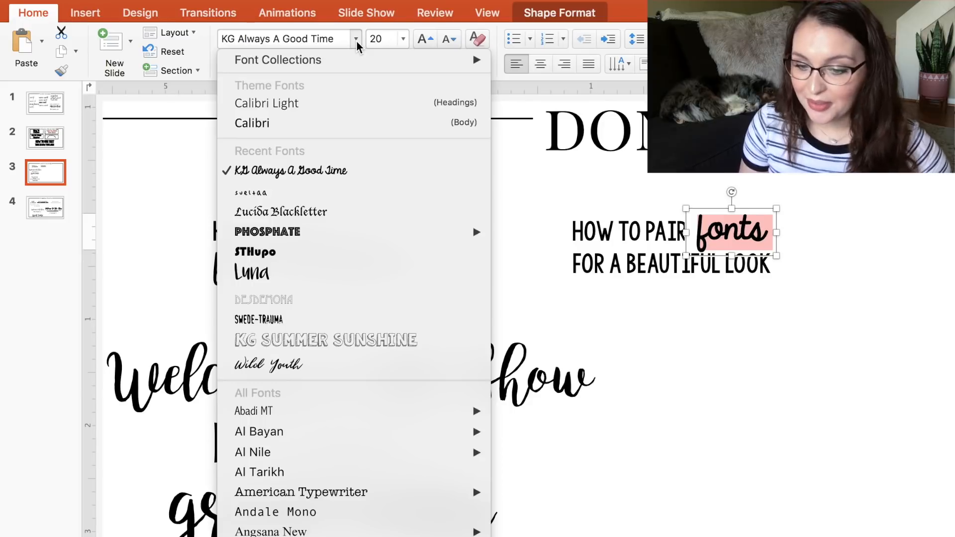
pyautogui.moveTo(366, 61)
pyautogui.moveTo(535, 67)
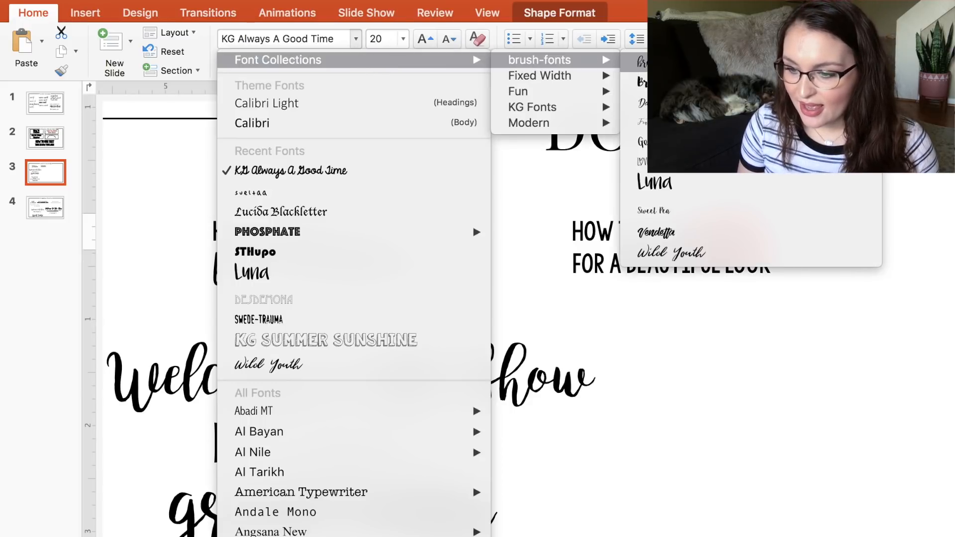
pyautogui.click(686, 103)
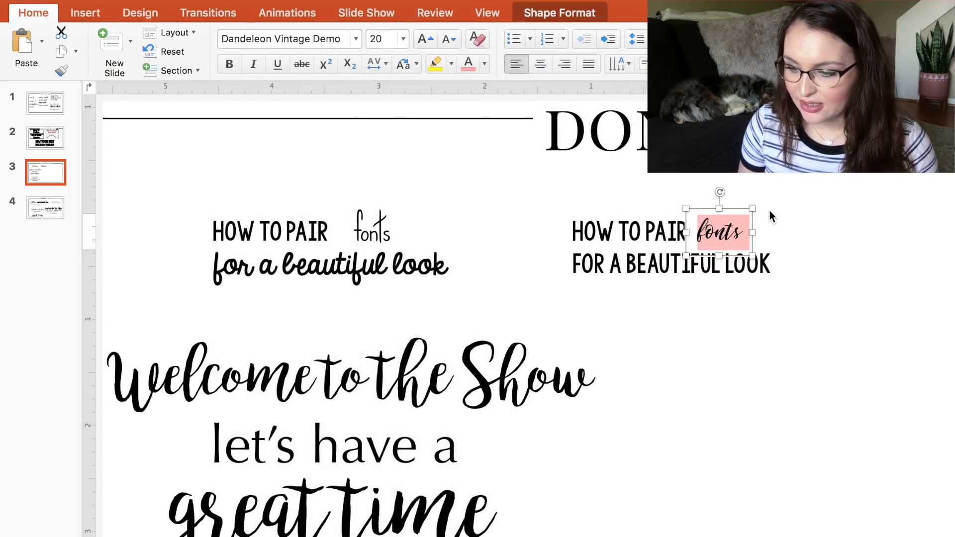
pyautogui.click(422, 44)
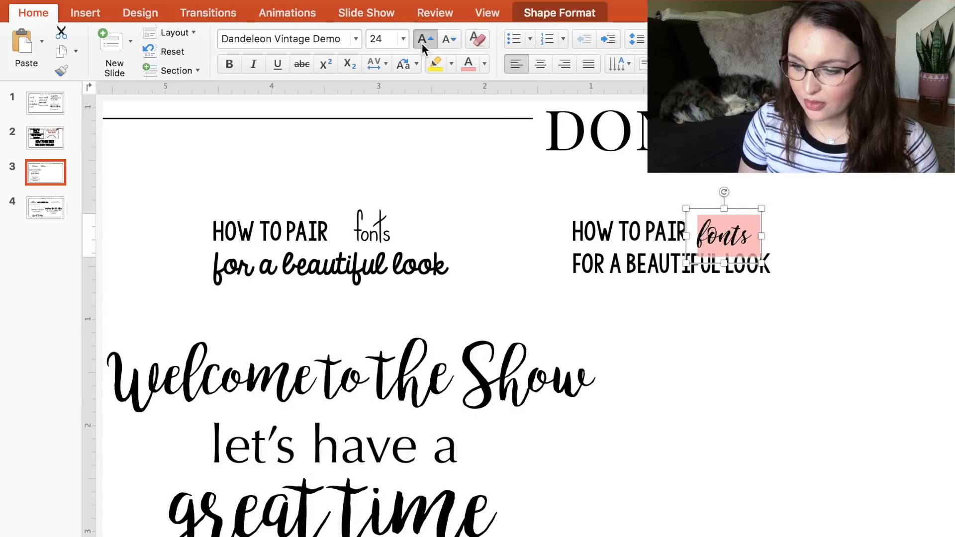
# - Enlarge the duplicated title's word "fonts" to size 28 and nudge it closer to "HOW TO PAIR"
pyautogui.click(422, 44)
pyautogui.click(767, 217)
pyautogui.moveTo(767, 217); pyautogui.dragTo(764, 212)
pyautogui.click(719, 374)
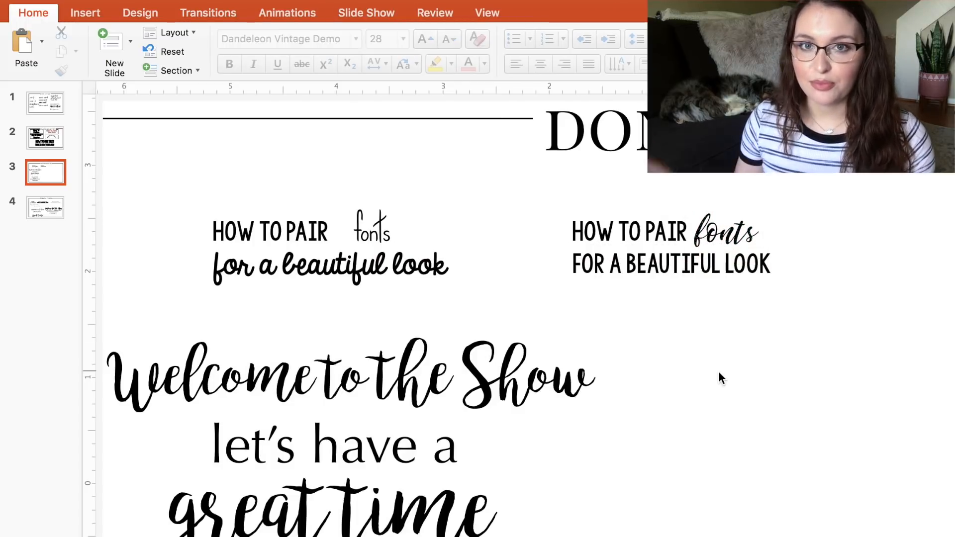
pyautogui.click(601, 239)
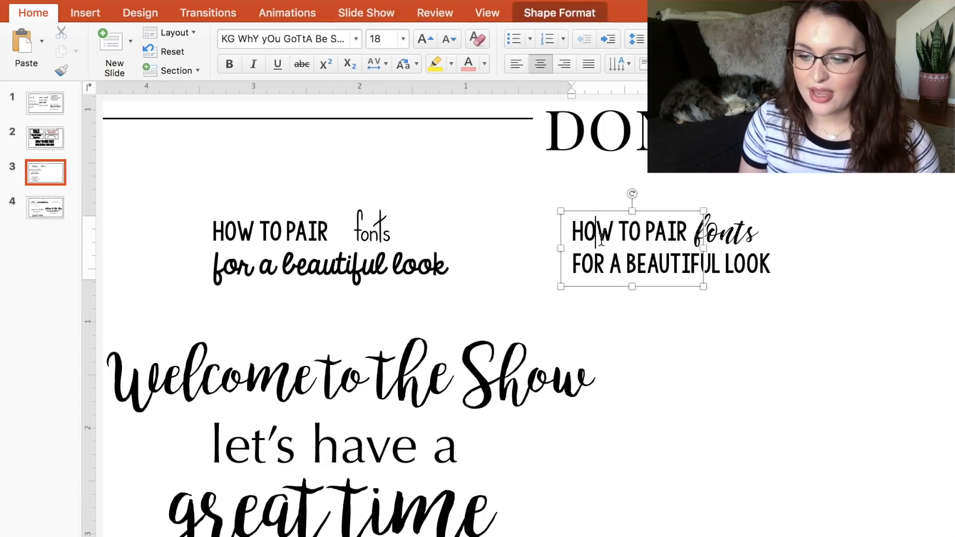
pyautogui.click(735, 226)
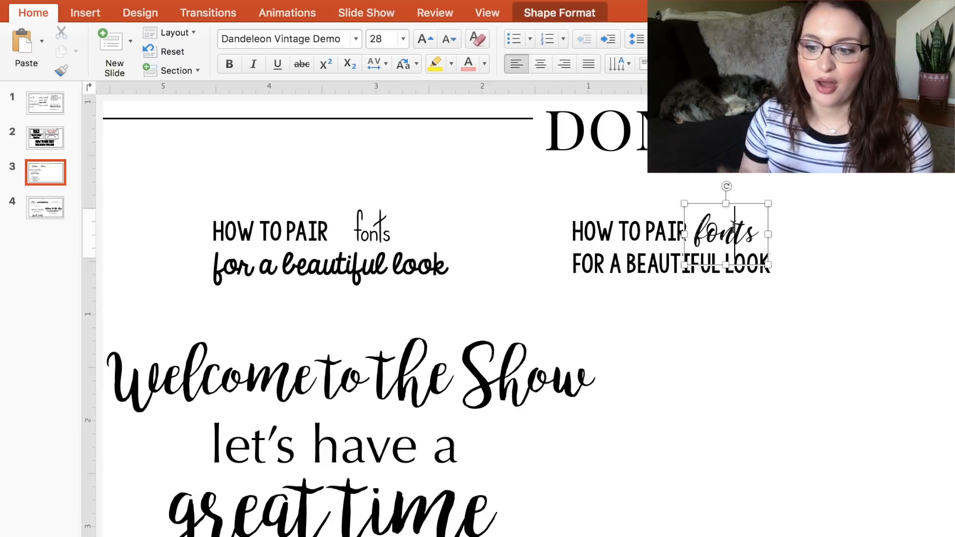
pyautogui.click(658, 226)
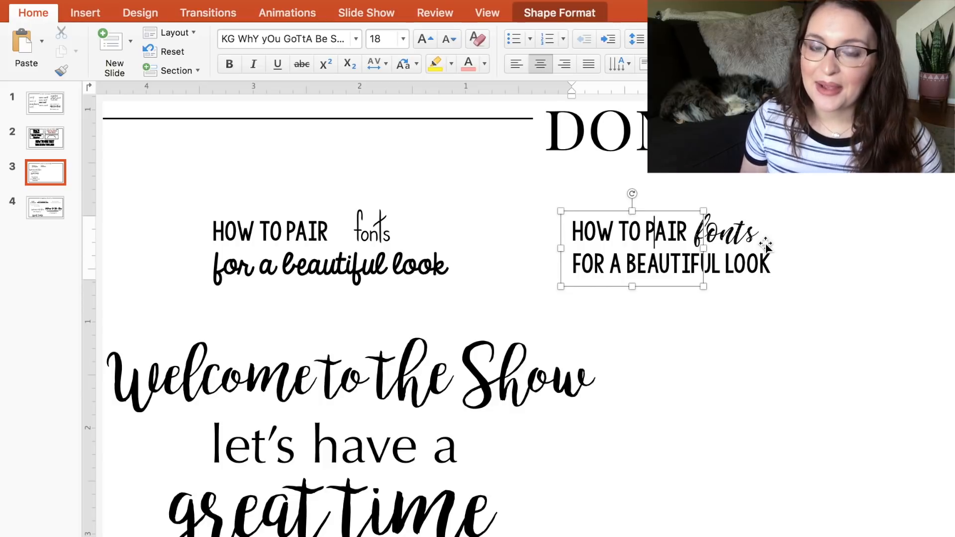
# - Change the duplicated title's "HOW TO PAIR" to the plain font Helvetica
pyautogui.tripleClick(653, 232)
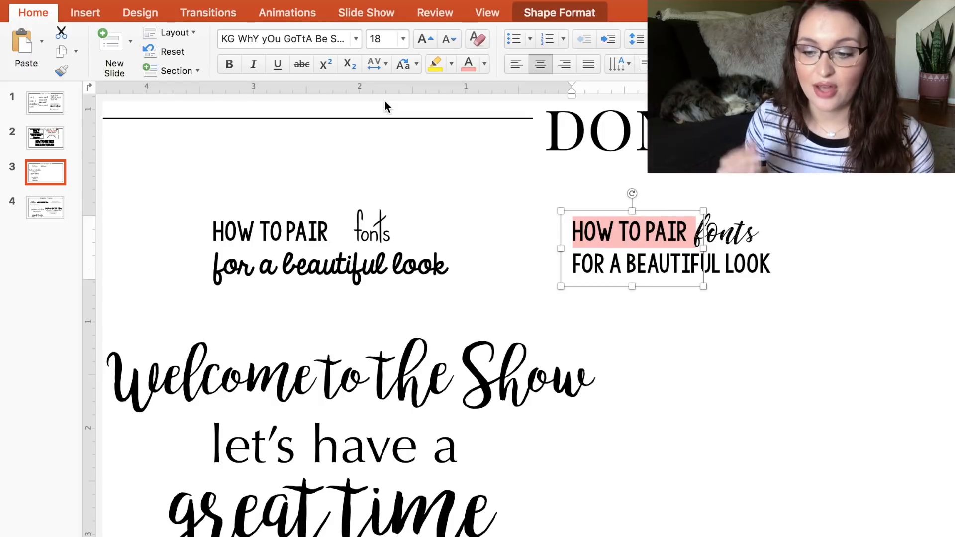
pyautogui.click(356, 43)
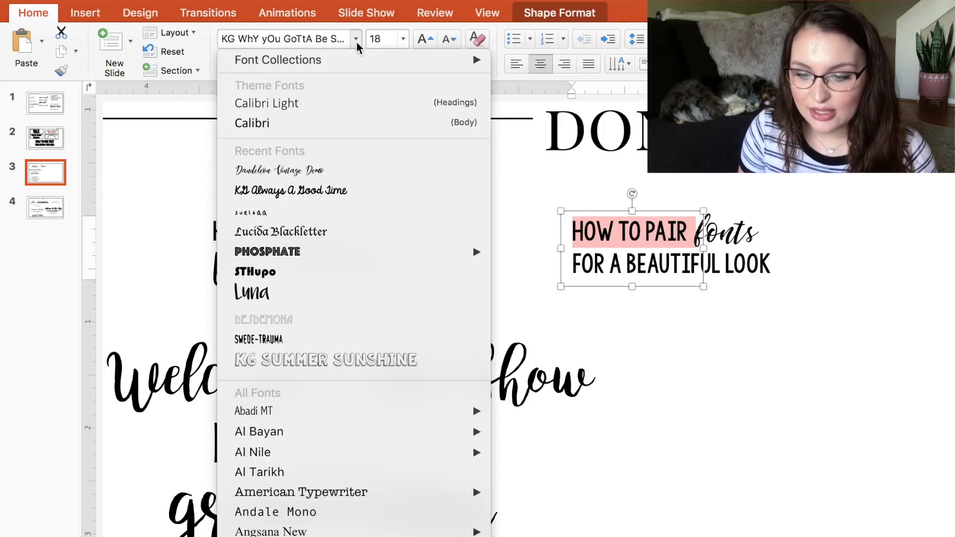
pyautogui.click(353, 42)
pyautogui.click(315, 39)
pyautogui.press('super+a')
pyautogui.write('Helv')
pyautogui.press('Return')
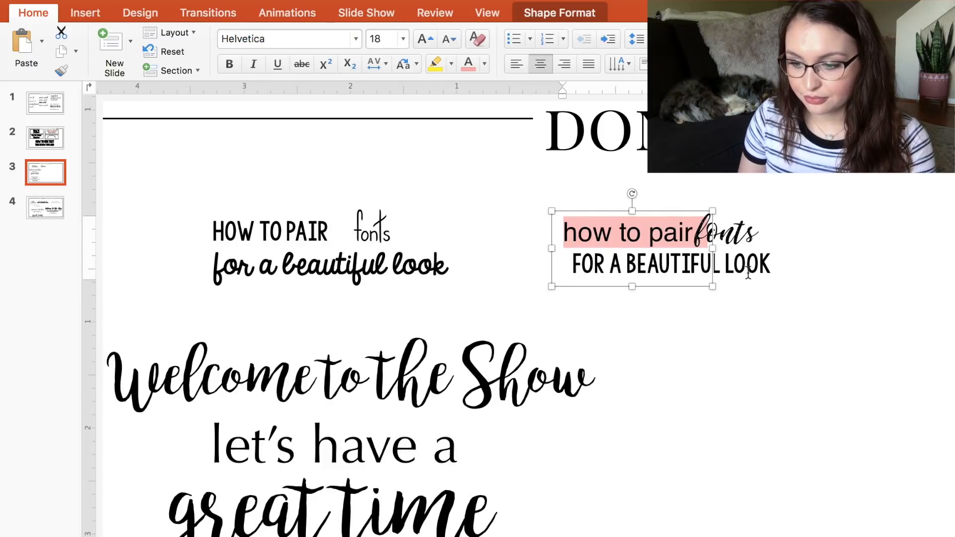
# - Change the duplicated title's second line, "for a beautiful look", to Helvetica
pyautogui.tripleClick(748, 273)
pyautogui.click(297, 39)
pyautogui.write('Helv')
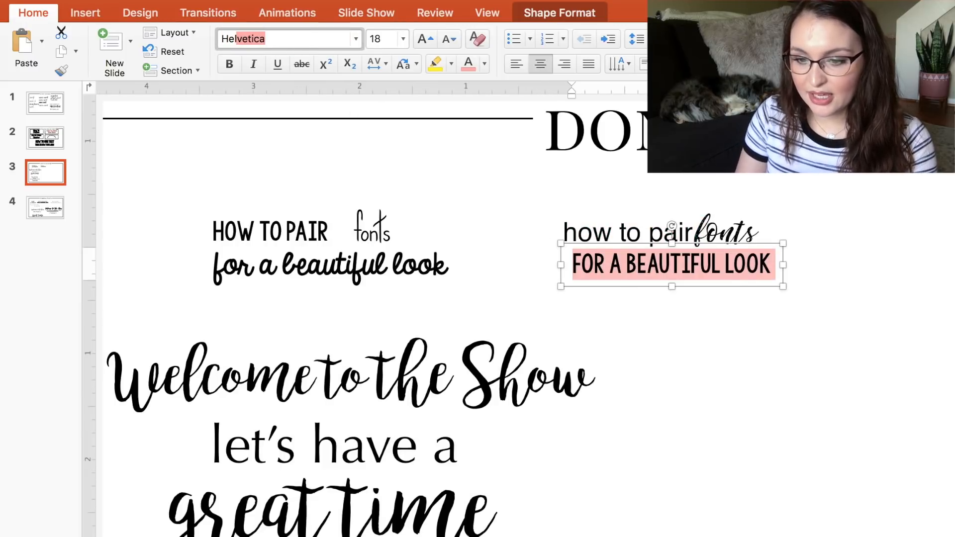
pyautogui.press('Return')
# - Nudge the duplicated script word "fonts" slightly away from "how to pair" so the two no longer touch
pyautogui.click(677, 229)
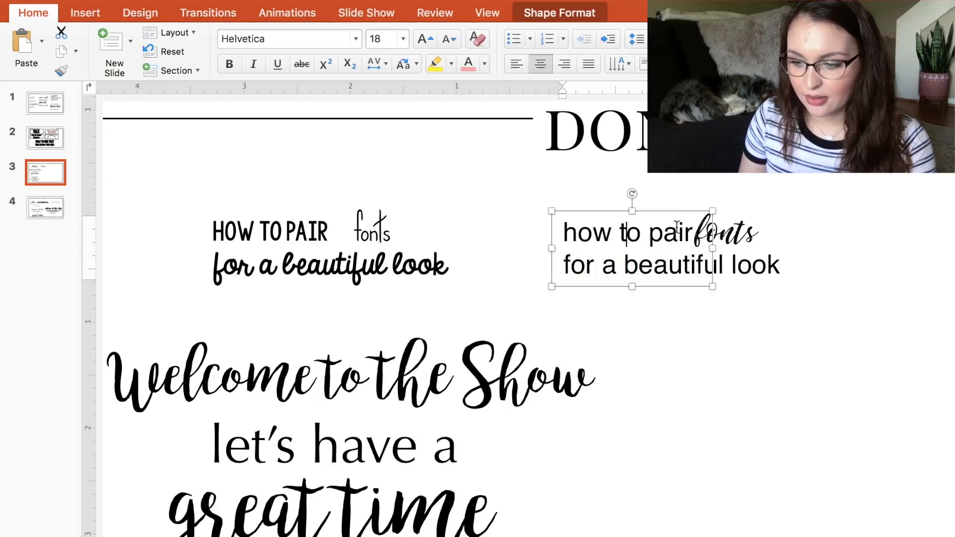
pyautogui.click(876, 253)
pyautogui.moveTo(761, 225); pyautogui.dragTo(766, 225)
pyautogui.click(724, 333)
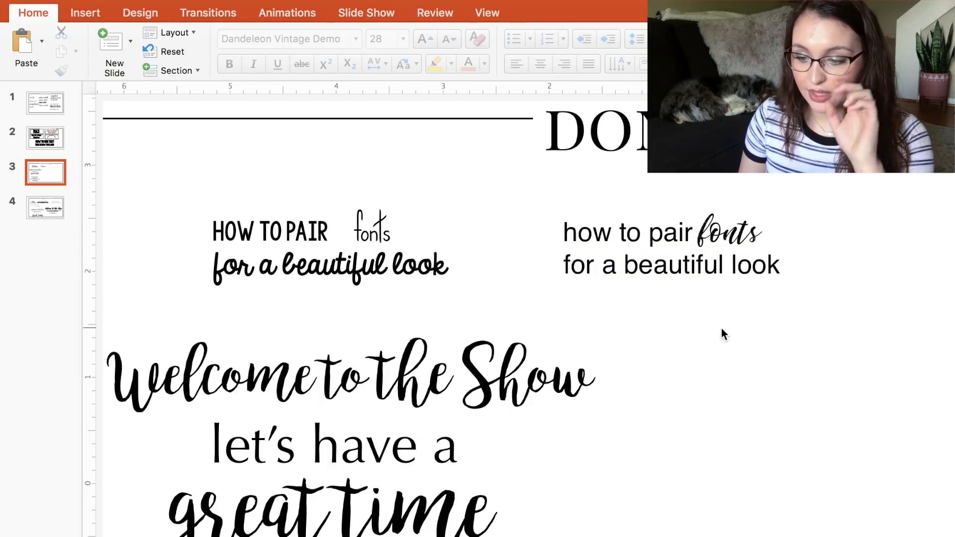
# - Move the duplicated line "for a beautiful look" up, closer beneath "how to pair"
pyautogui.click(682, 265)
pyautogui.click(684, 233)
pyautogui.click(743, 263)
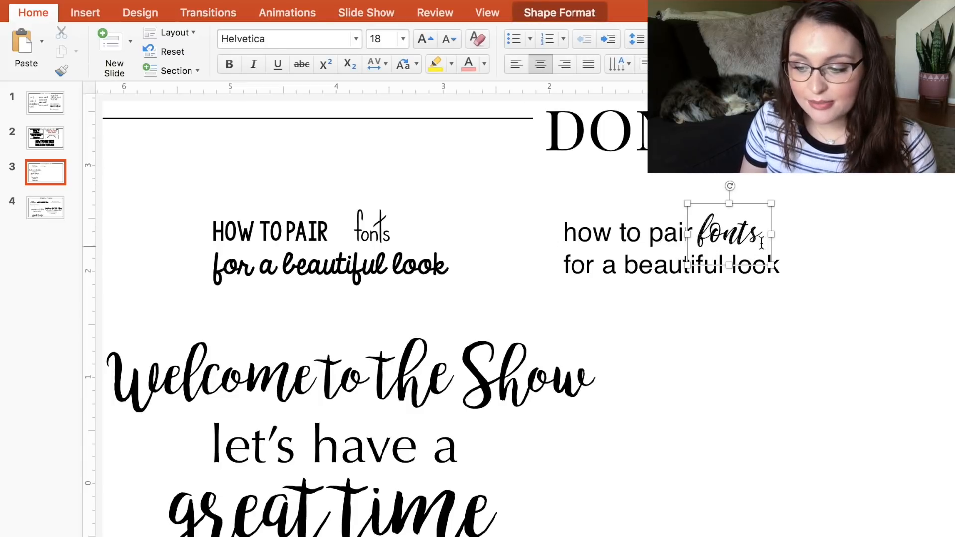
pyautogui.click(766, 271)
pyautogui.moveTo(783, 243); pyautogui.dragTo(777, 235)
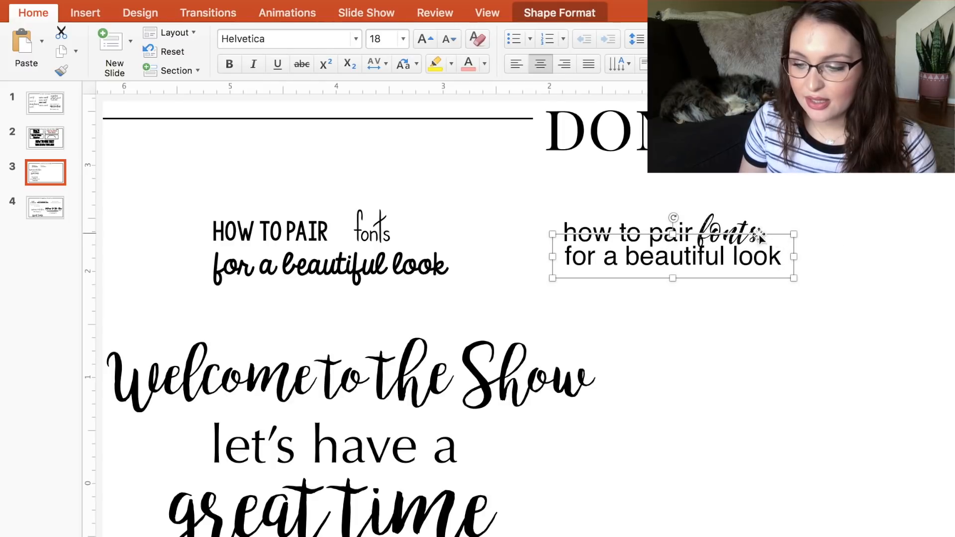
# - Retype the duplicated first line in capitals as "HOW TO PAIR" and shift it left so it ends before the script word "fonts"
pyautogui.click(610, 222)
pyautogui.click(660, 235)
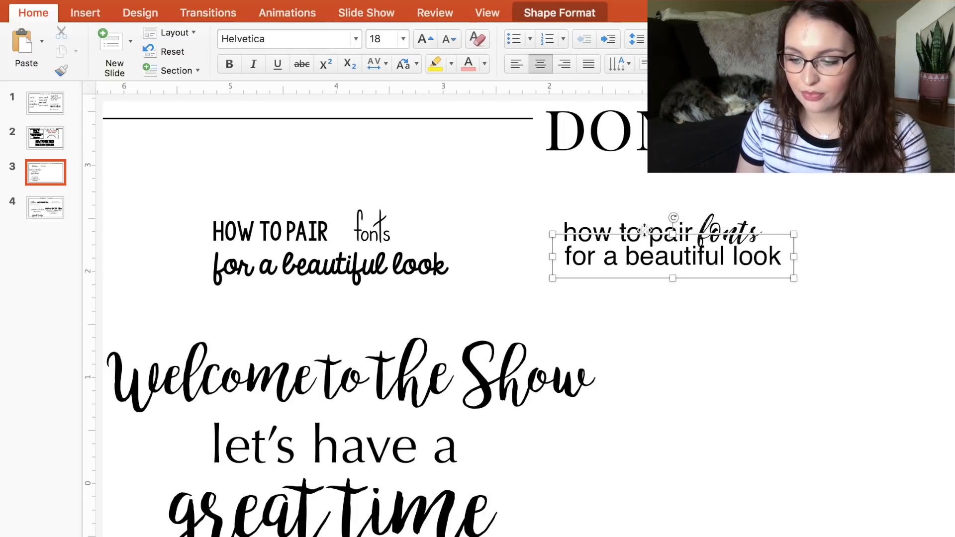
pyautogui.click(626, 223)
pyautogui.tripleClick(621, 228)
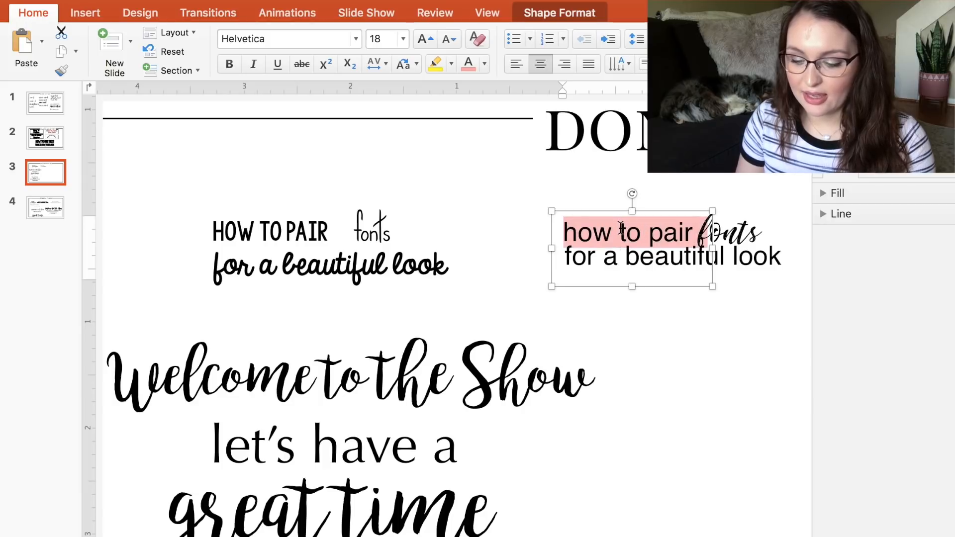
pyautogui.write('HOW TO')
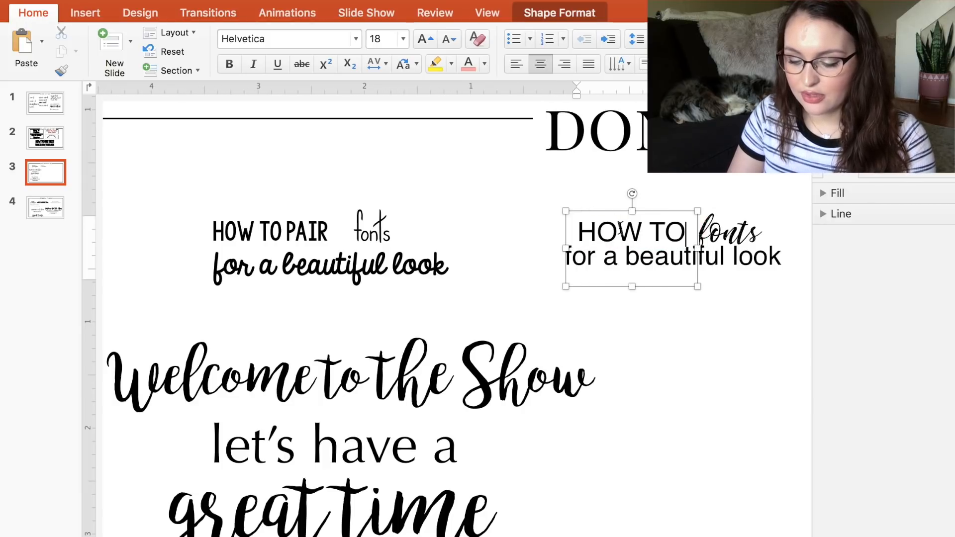
pyautogui.write(' PAIR')
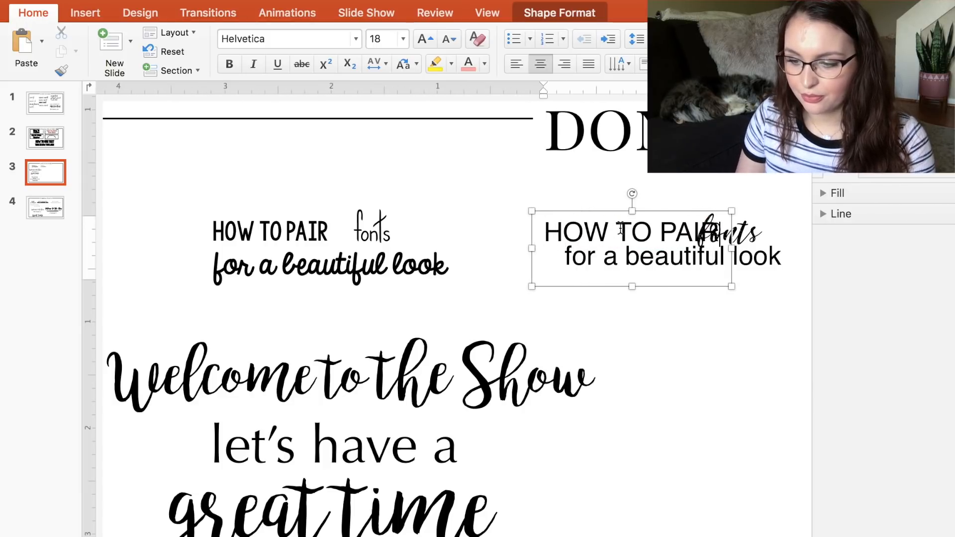
pyautogui.moveTo(669, 209); pyautogui.dragTo(641, 208)
# - Retype the duplicated title's second line in capitals as "FOR A BEAUTIFUL LOOK"
pyautogui.click(762, 255)
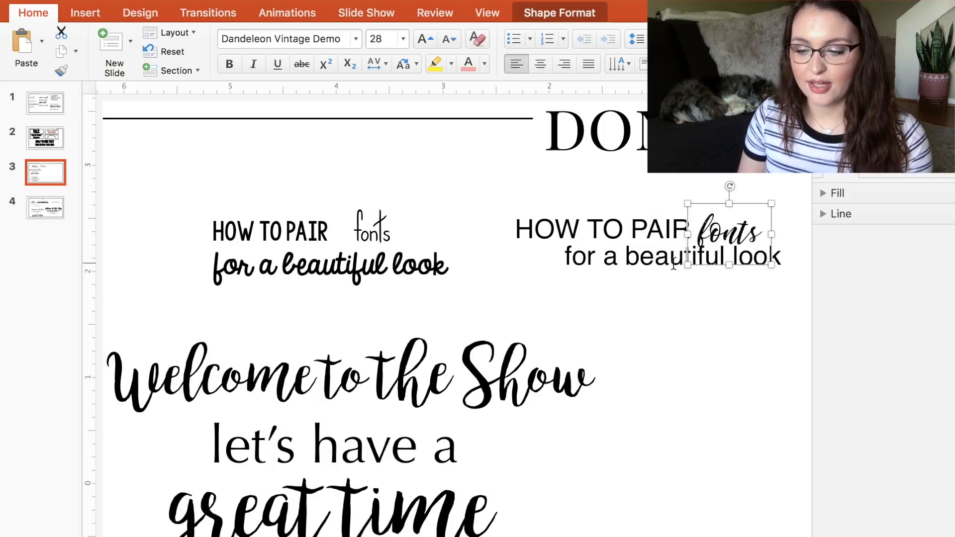
pyautogui.doubleClick(651, 267)
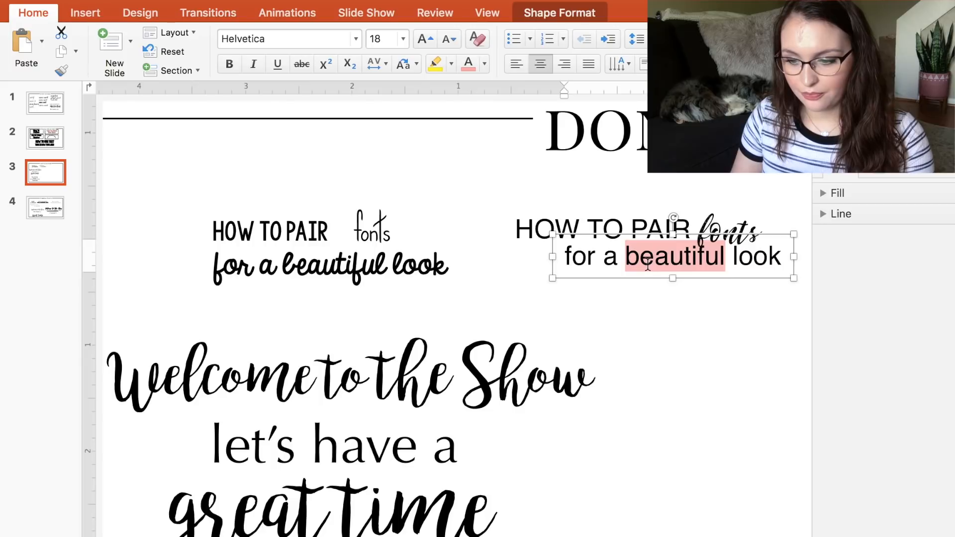
pyautogui.tripleClick(647, 265)
pyautogui.write('FOR A')
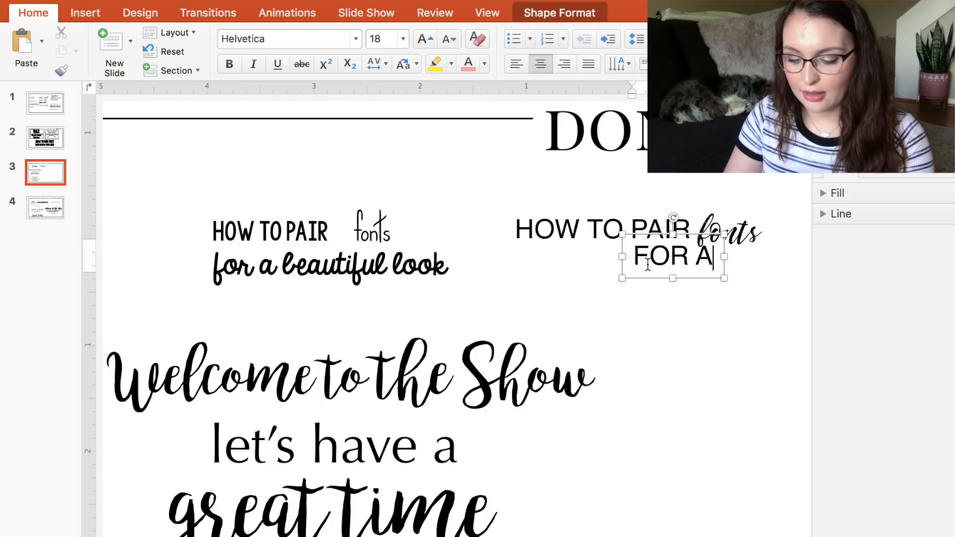
pyautogui.write(' BEAUTIFUL LOOK')
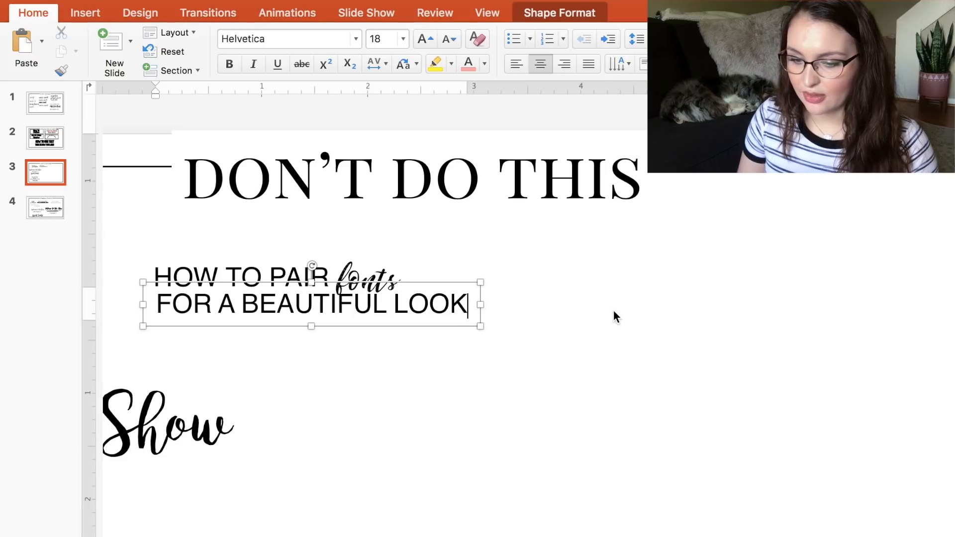
pyautogui.hscroll(-5, 613, 309)
pyautogui.click(651, 357)
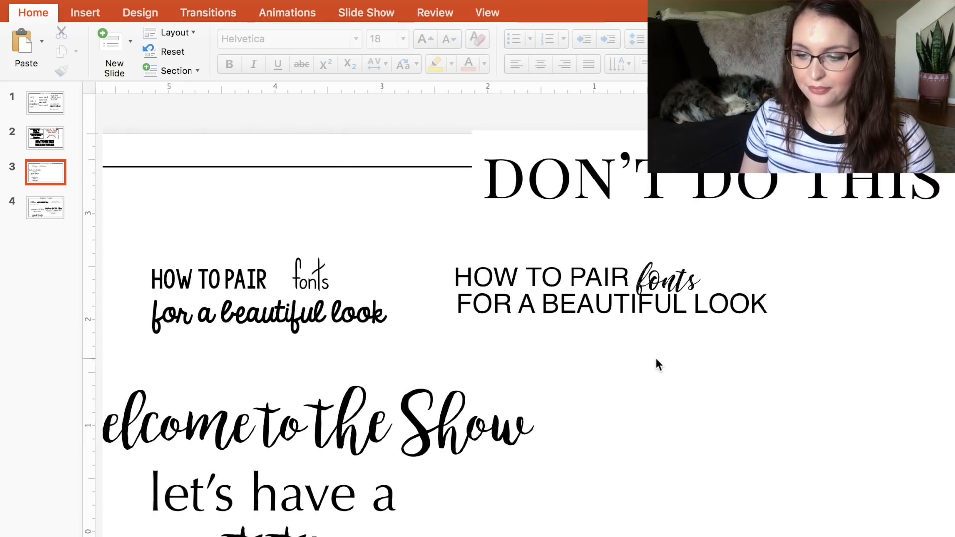
# - Enlarge the duplicated script word "fonts" to size 36 and reposition it right after "HOW TO PAIR"
pyautogui.doubleClick(668, 289)
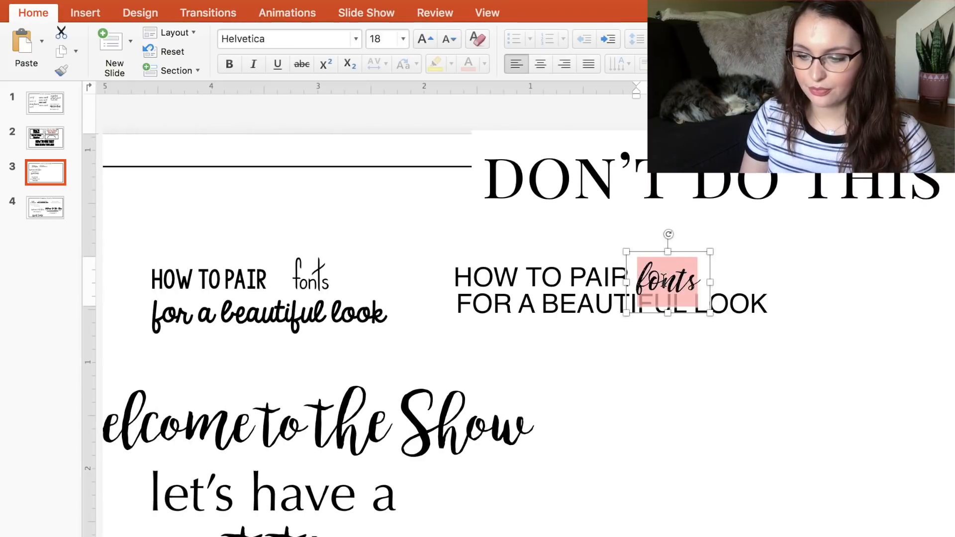
pyautogui.click(422, 41)
pyautogui.click(422, 41)
pyautogui.moveTo(708, 251); pyautogui.dragTo(706, 242)
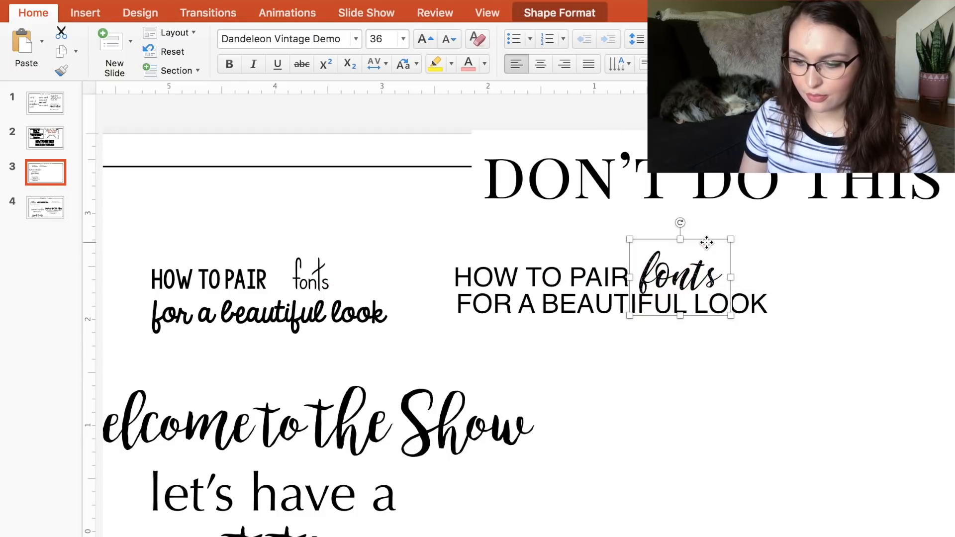
# - Try italics on the whole duplicated line "FOR A BEAUTIFUL LOOK"
pyautogui.click(599, 313)
pyautogui.click(670, 434)
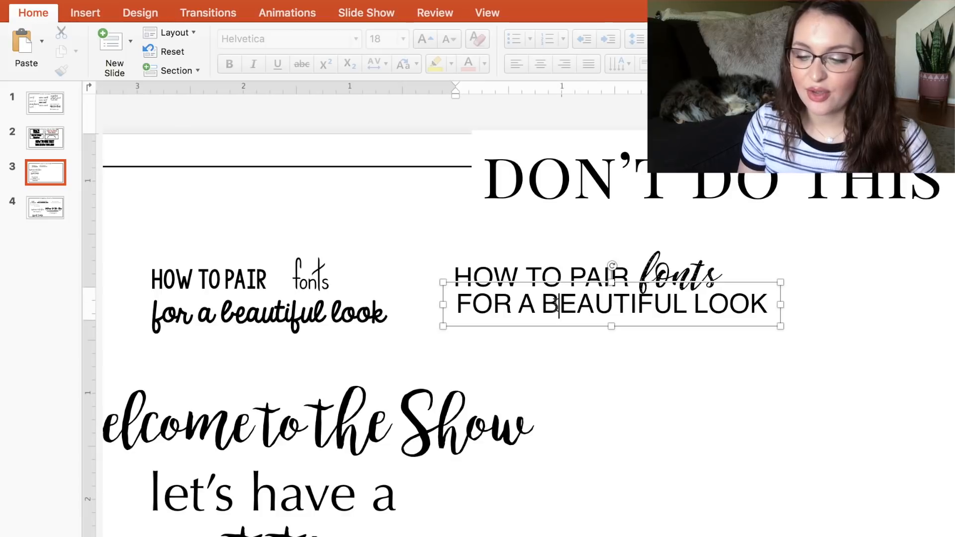
pyautogui.tripleClick(555, 303)
pyautogui.click(252, 63)
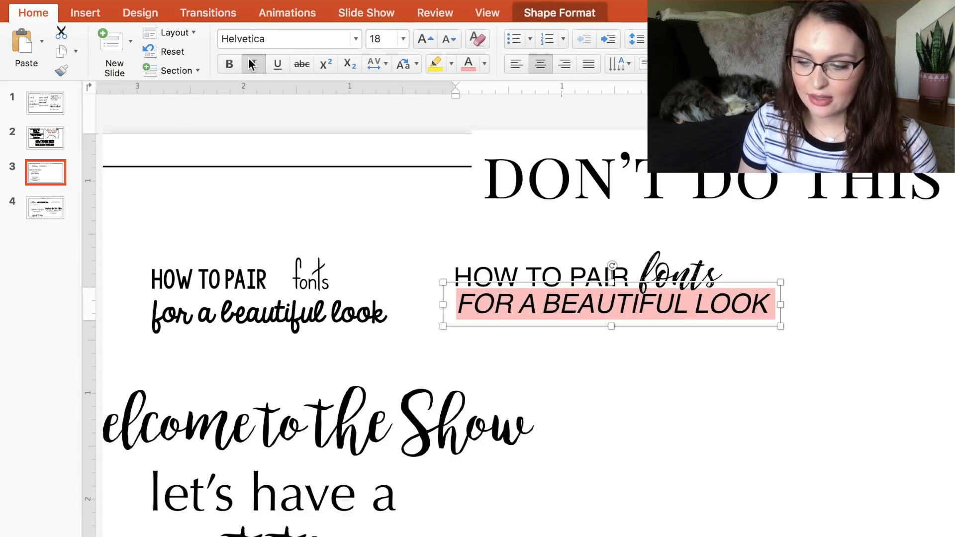
pyautogui.click(687, 486)
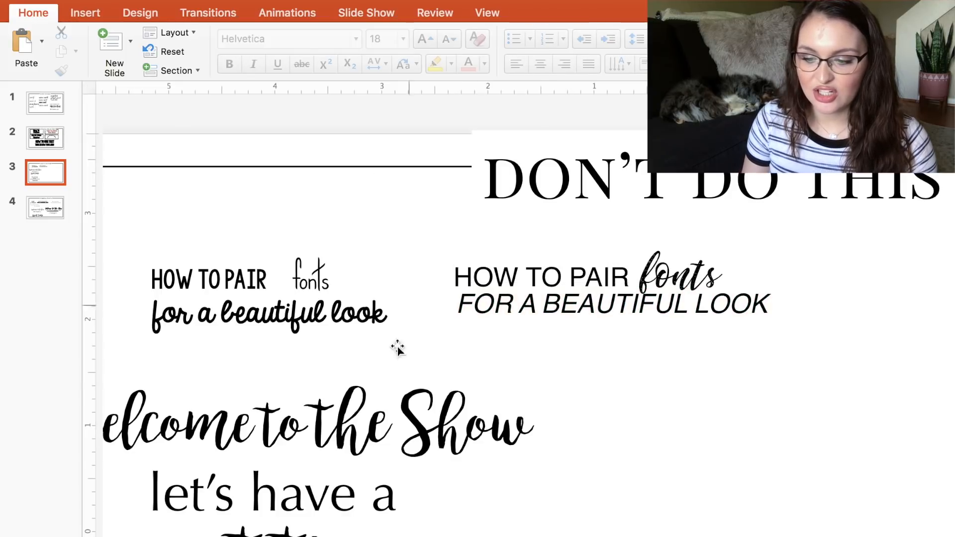
# - Remove the italics from the duplicated line "FOR A BEAUTIFUL LOOK" and make the whole line bold
pyautogui.doubleClick(568, 296)
pyautogui.click(568, 297)
pyautogui.tripleClick(568, 297)
pyautogui.doubleClick(568, 297)
pyautogui.tripleClick(568, 297)
pyautogui.doubleClick(567, 297)
pyautogui.tripleClick(568, 297)
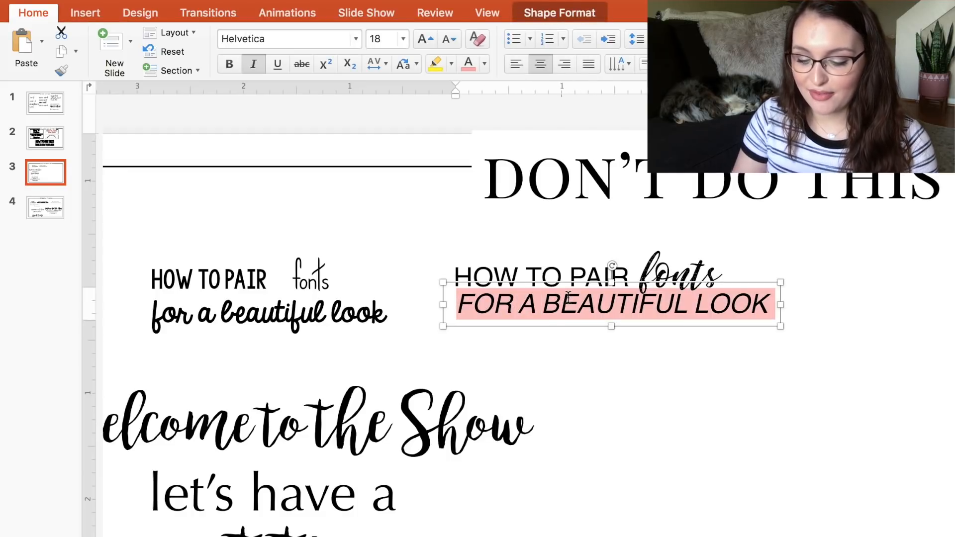
pyautogui.press('super+i')
pyautogui.press('super+b')
pyautogui.click(724, 391)
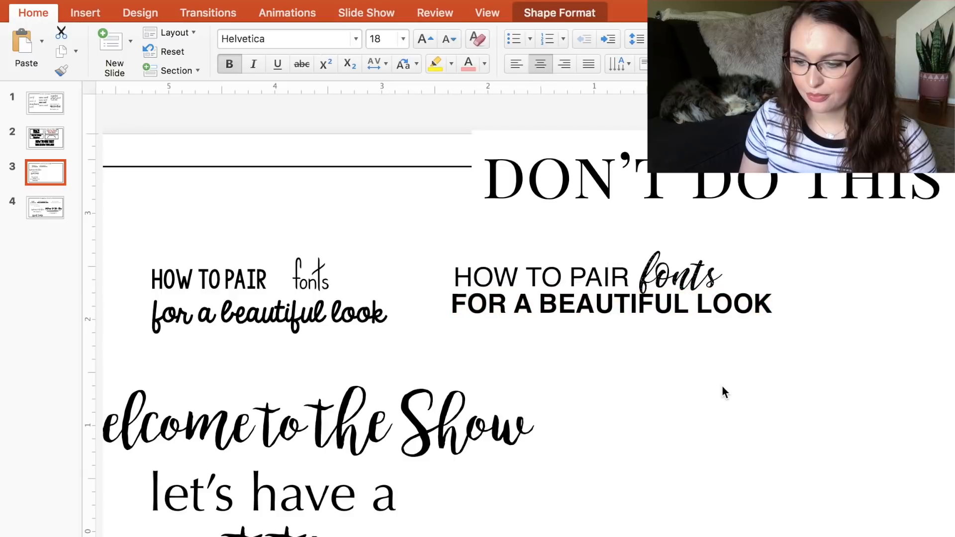
# - Compare the improved title's font pairing with the fonts in the "Welcome to the Show let's have a great time" example
pyautogui.doubleClick(676, 274)
pyautogui.click(572, 283)
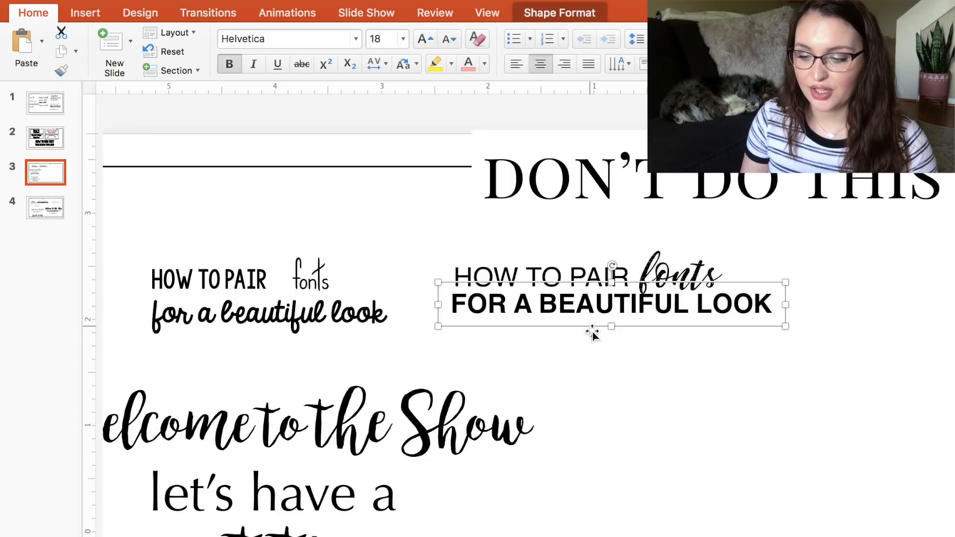
pyautogui.click(599, 354)
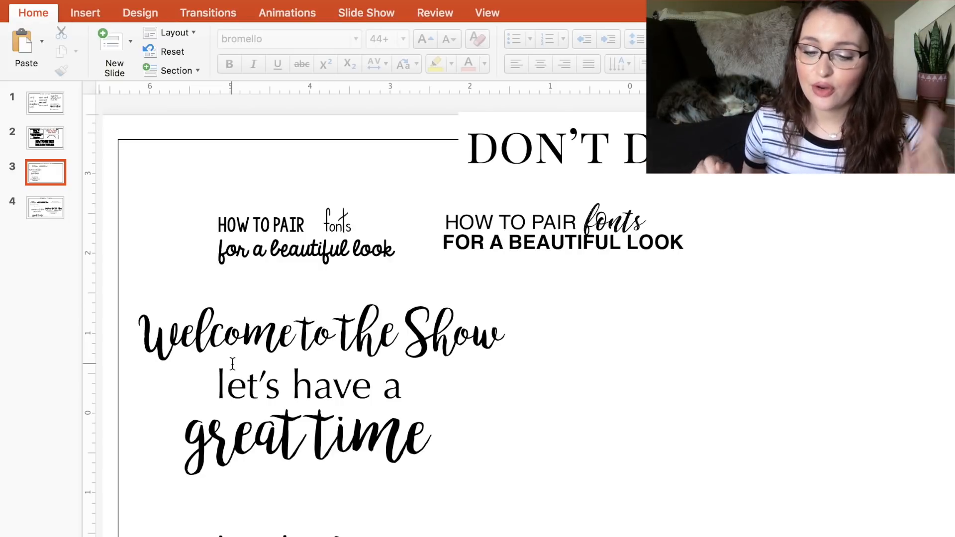
pyautogui.moveTo(178, 336); pyautogui.dragTo(486, 351)
pyautogui.click(286, 406)
pyautogui.press('super+a')
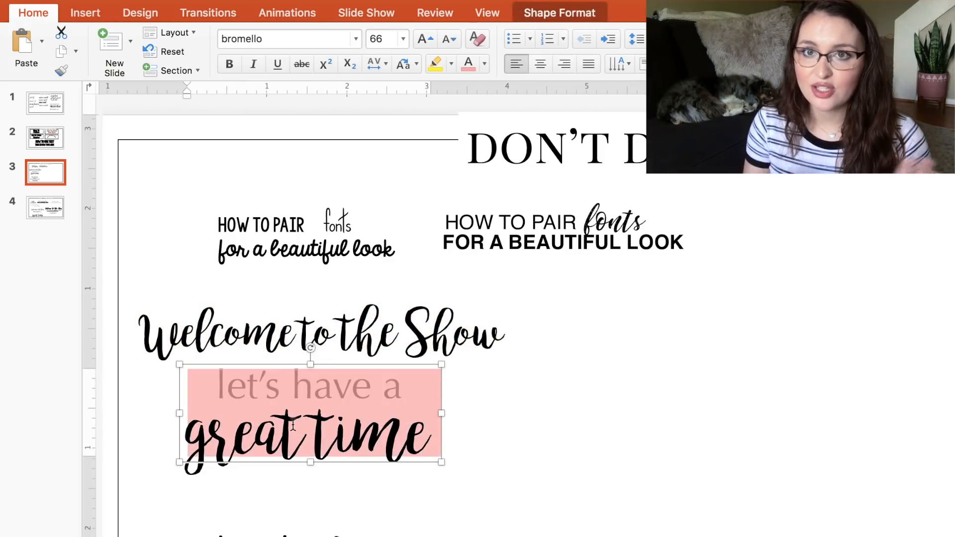
pyautogui.click(443, 433)
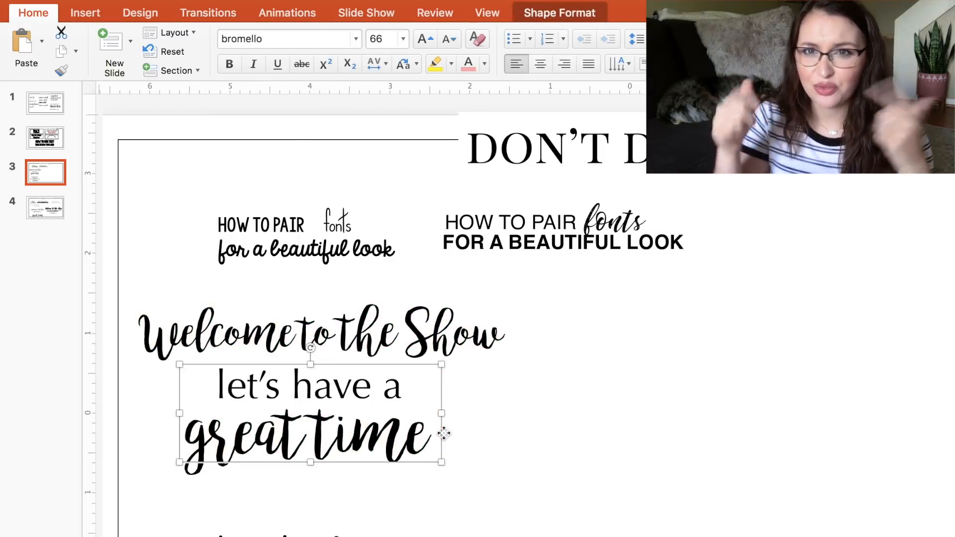
pyautogui.click(574, 434)
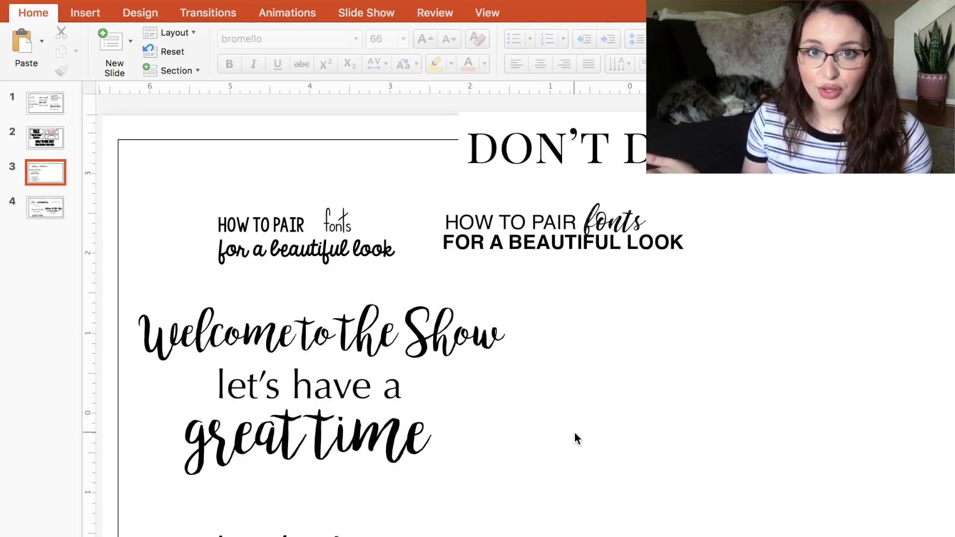
# - Duplicate the script line "Welcome to the Show" and place the copy in the empty area beside the original, at the same height
pyautogui.click(428, 333)
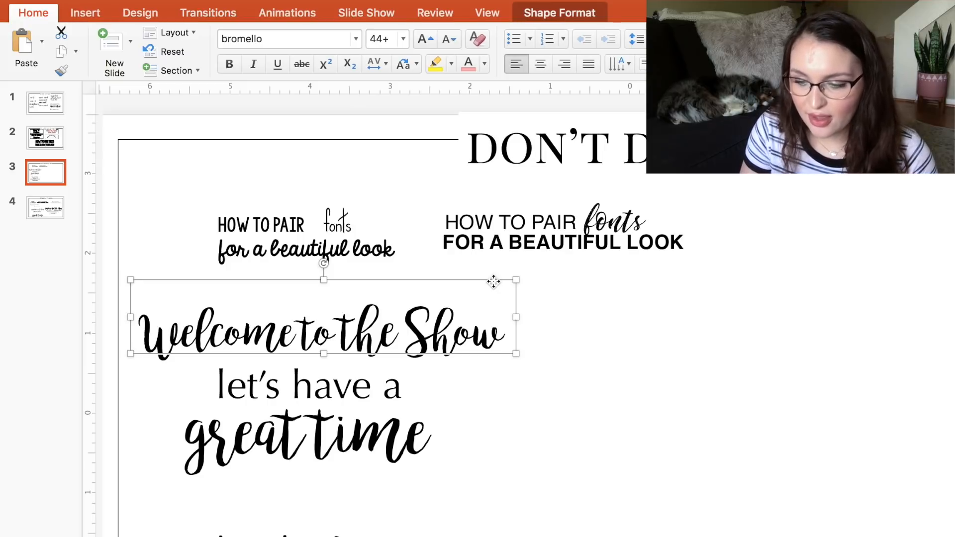
pyautogui.press('super+v')
pyautogui.moveTo(416, 368); pyautogui.dragTo(911, 352)
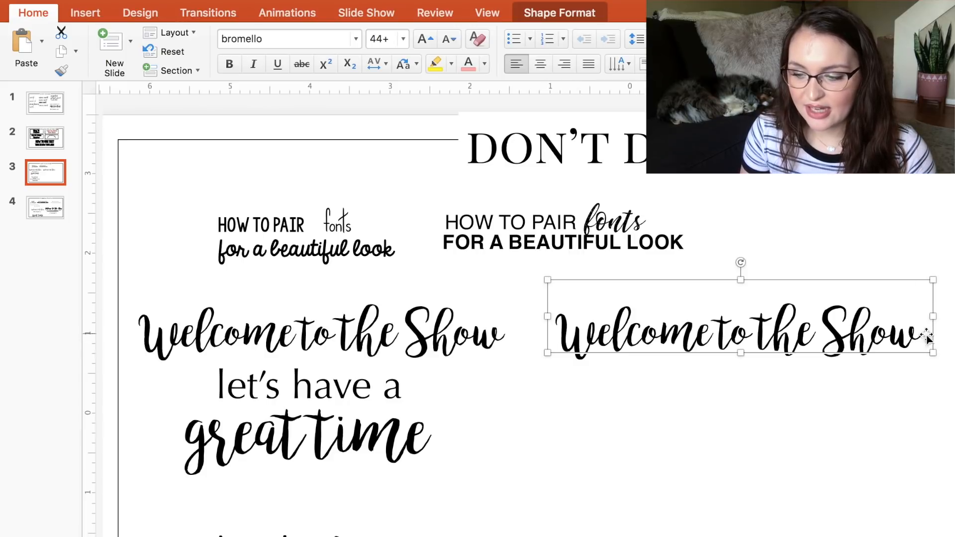
# - Move the script line "great time" further down and place the "let's have a" line beneath the duplicated "Welcome to the Show"
pyautogui.click(279, 404)
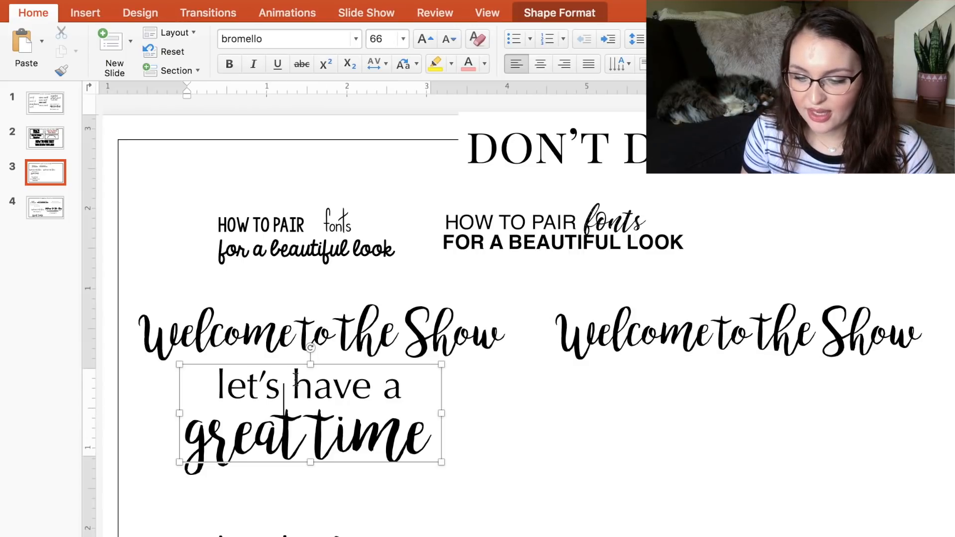
pyautogui.moveTo(347, 366); pyautogui.dragTo(347, 417)
pyautogui.click(351, 379)
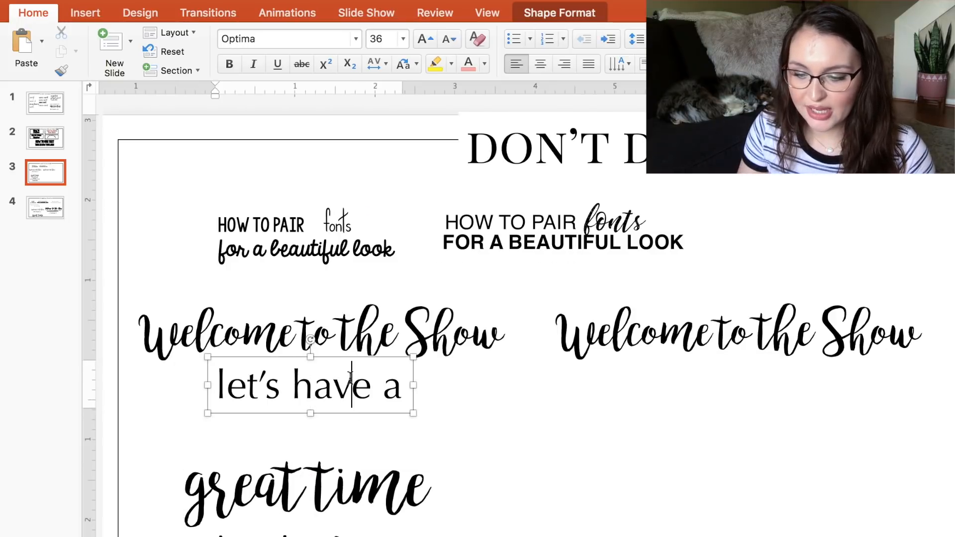
pyautogui.click(334, 357)
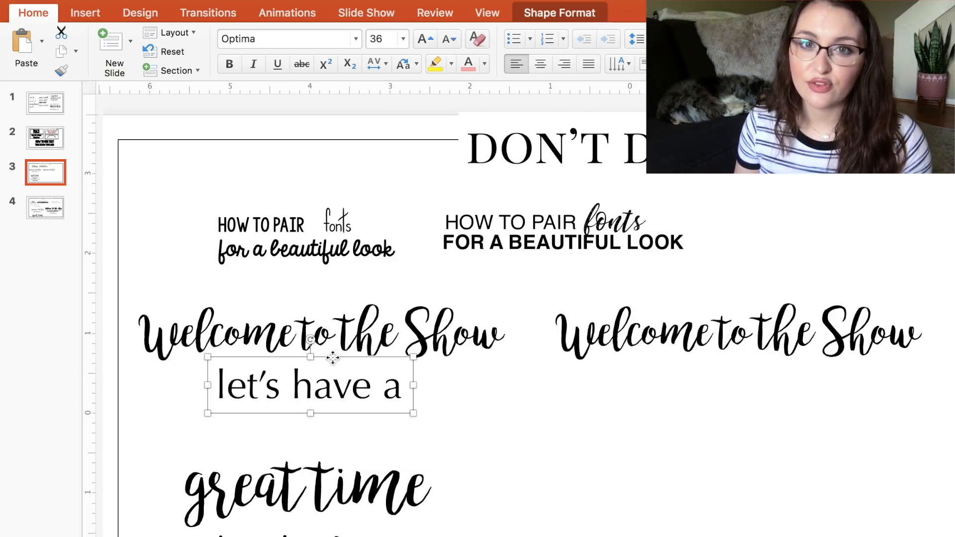
pyautogui.moveTo(335, 358); pyautogui.dragTo(658, 364)
# - Change the text of the moved "let's have a" line to the all-caps wording "LET'S HAVE A GREAT TIME"
pyautogui.click(725, 395)
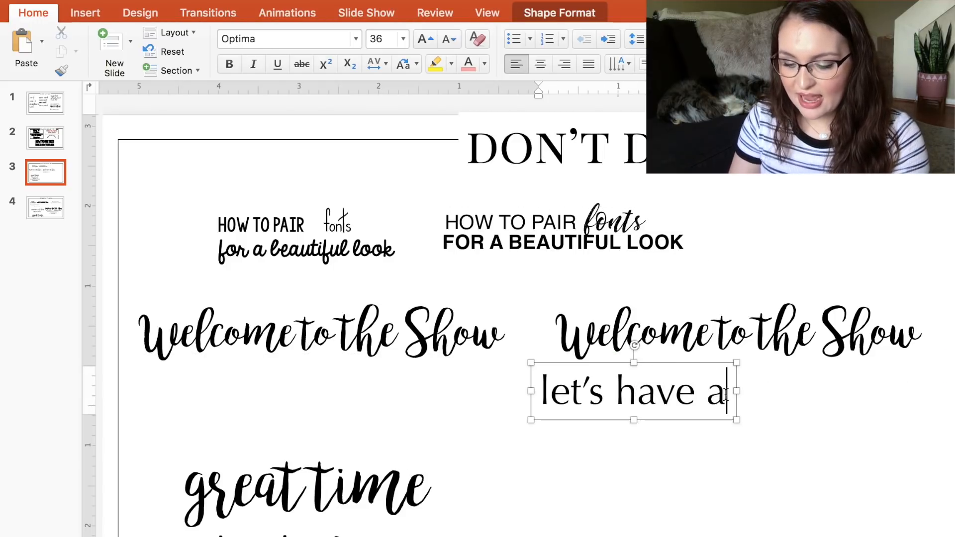
pyautogui.write('GREAT TIME')
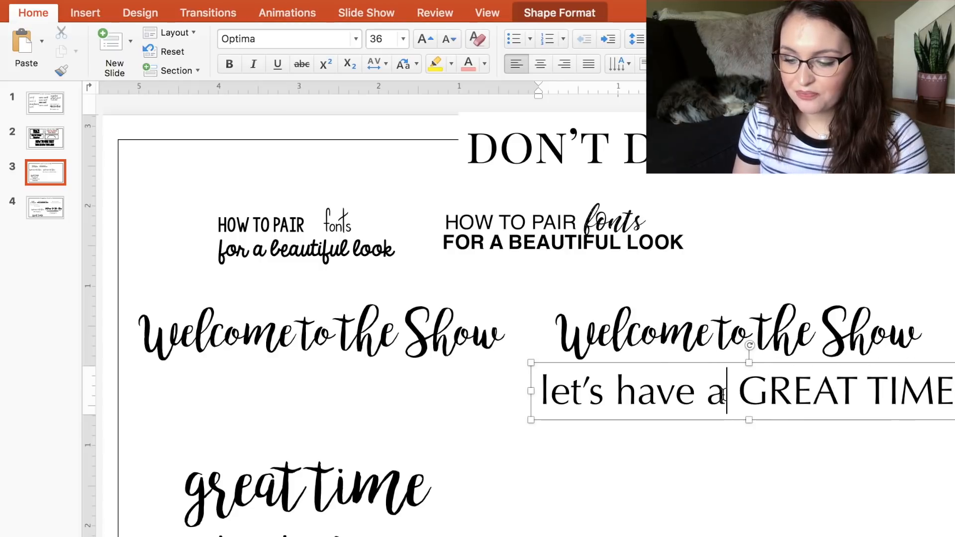
pyautogui.moveTo(737, 393); pyautogui.dragTo(561, 385)
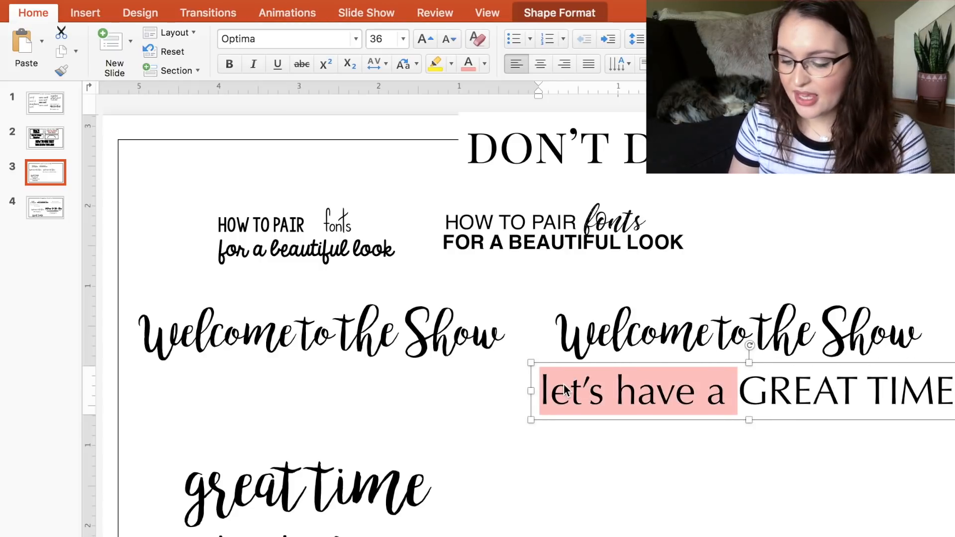
pyautogui.write('LET')
pyautogui.write("'S ")
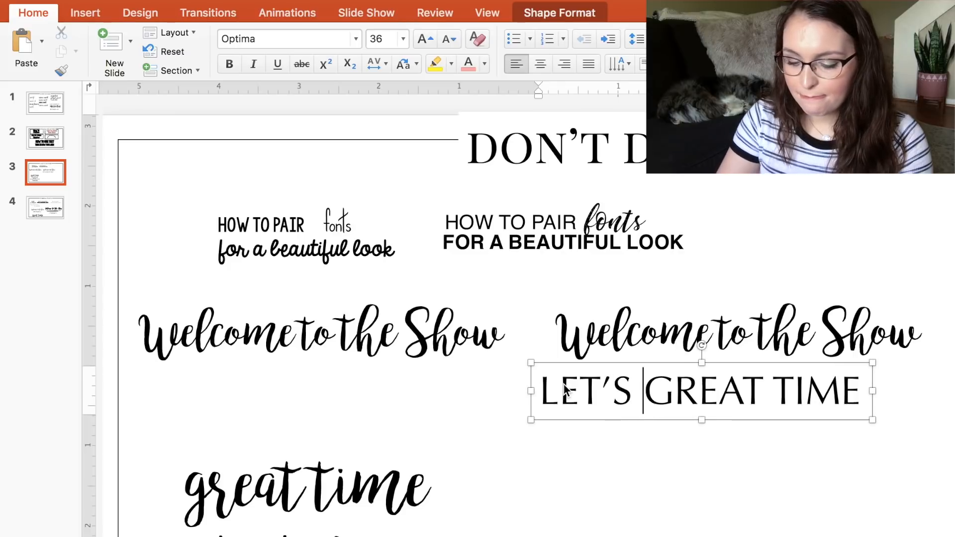
pyautogui.write('HAVE A')
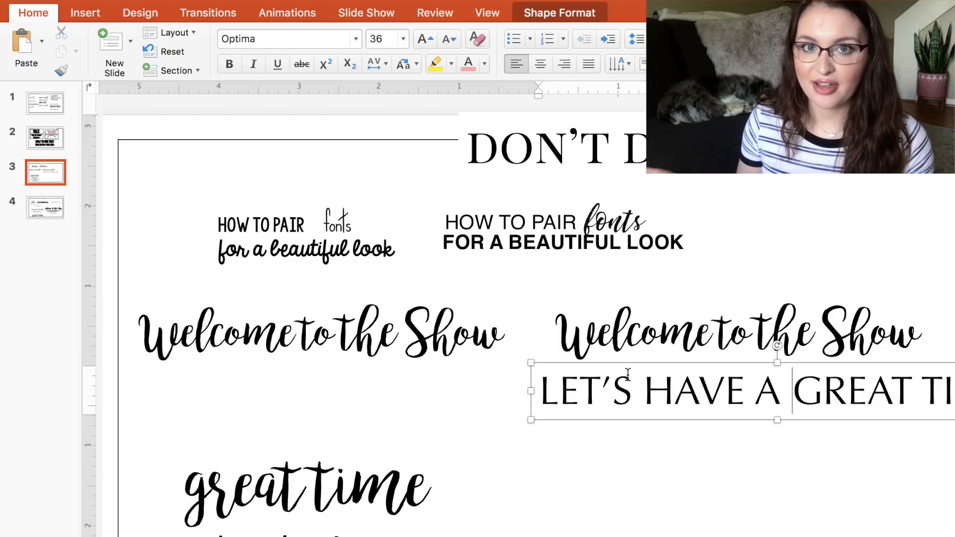
# - Set the whole "LET'S HAVE A GREAT TIME" line to font size 24 and position it under the duplicated script line
pyautogui.click(707, 388)
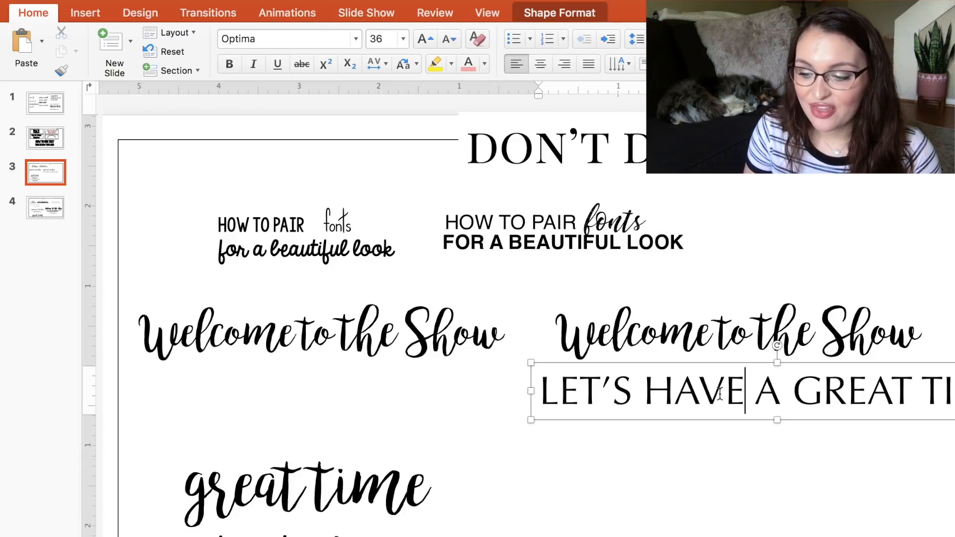
pyautogui.doubleClick(679, 397)
pyautogui.click(679, 397)
pyautogui.tripleClick(680, 397)
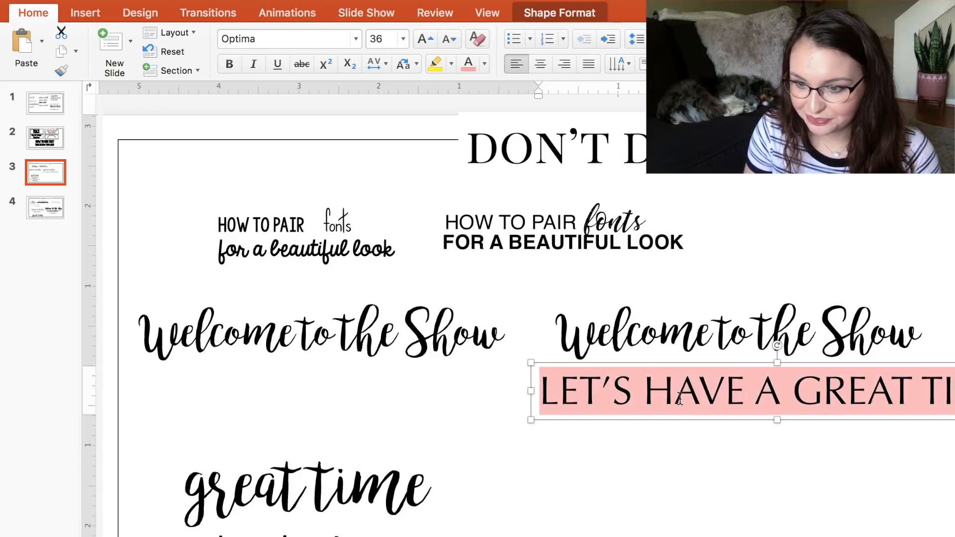
pyautogui.click(450, 39)
pyautogui.click(450, 39)
pyautogui.click(450, 38)
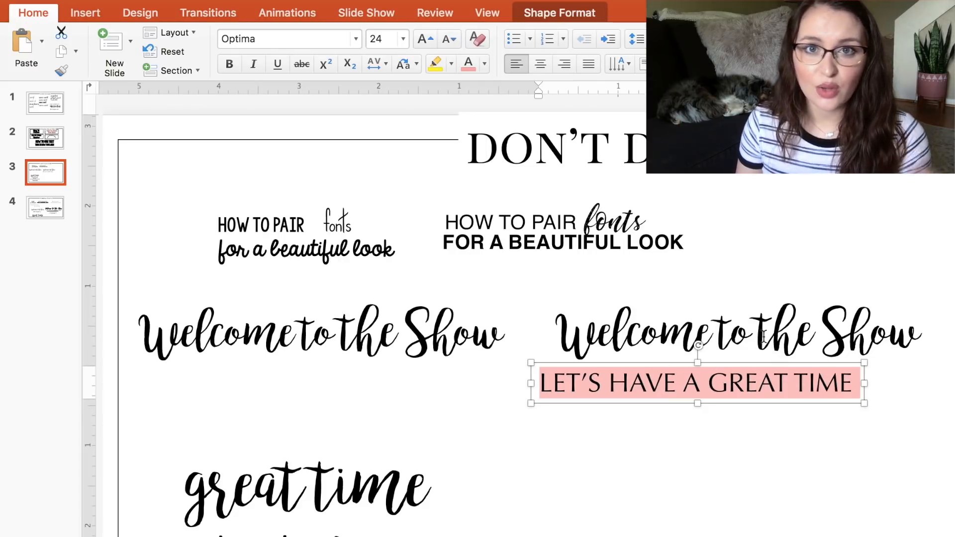
pyautogui.click(709, 380)
pyautogui.moveTo(737, 363); pyautogui.dragTo(756, 359)
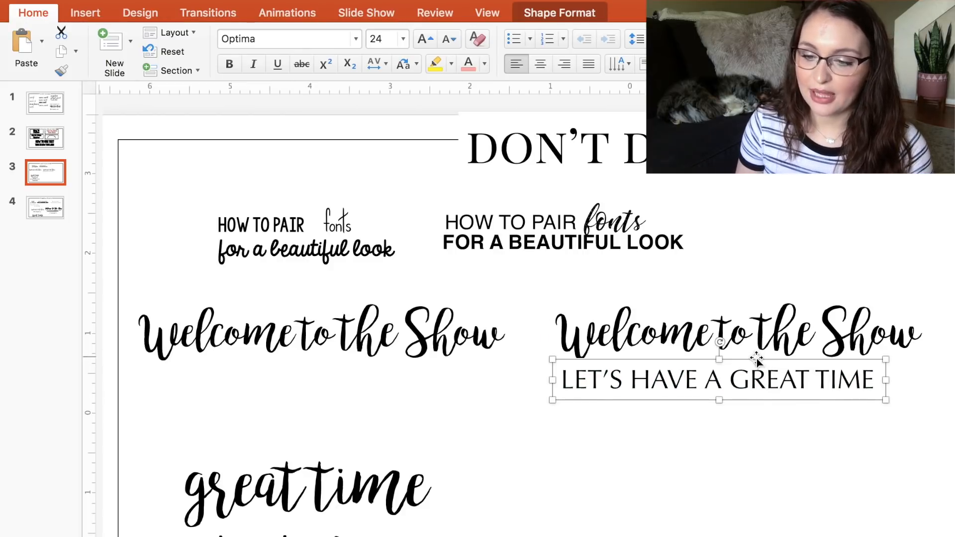
# - Enlarge "LET'S HAVE A GREAT TIME" to font size 28 and align both its ends with the script line above
pyautogui.click(425, 38)
pyautogui.moveTo(771, 359); pyautogui.dragTo(764, 360)
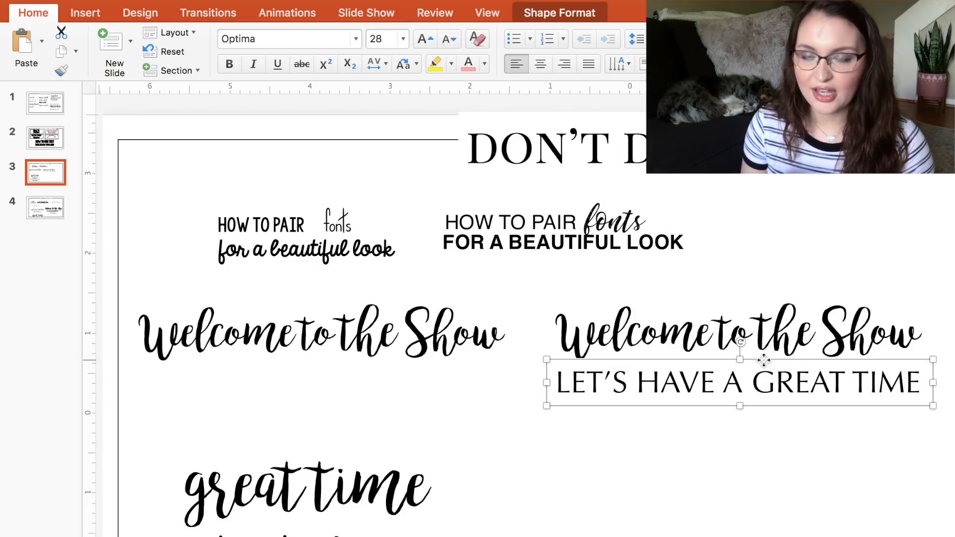
pyautogui.click(793, 383)
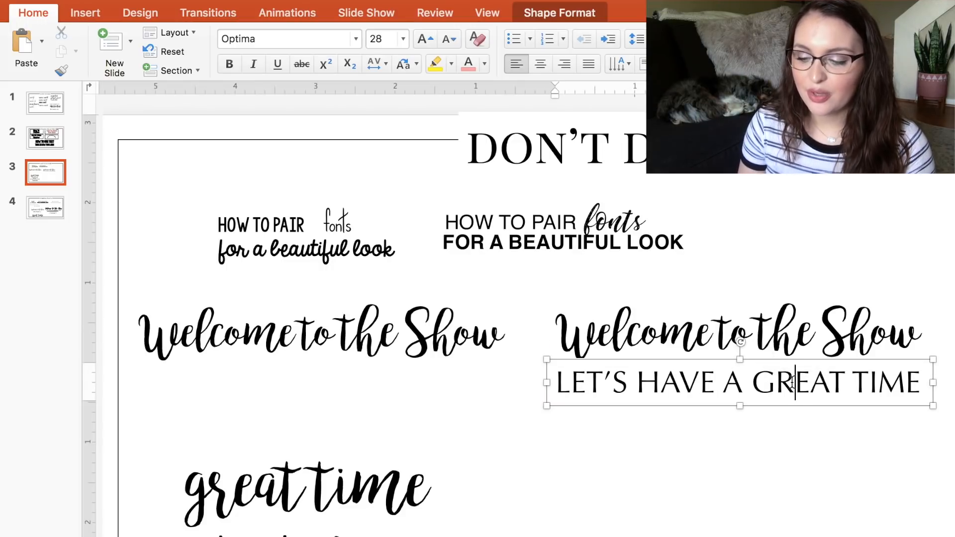
pyautogui.click(768, 470)
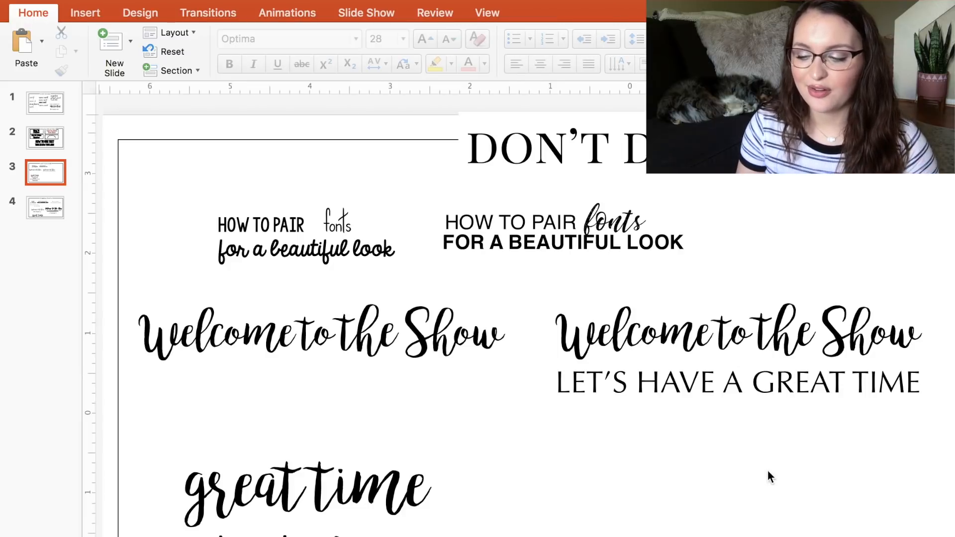
# - Make only the words "GREAT TIME" bold in the all-caps line under the duplicated title
pyautogui.click(745, 388)
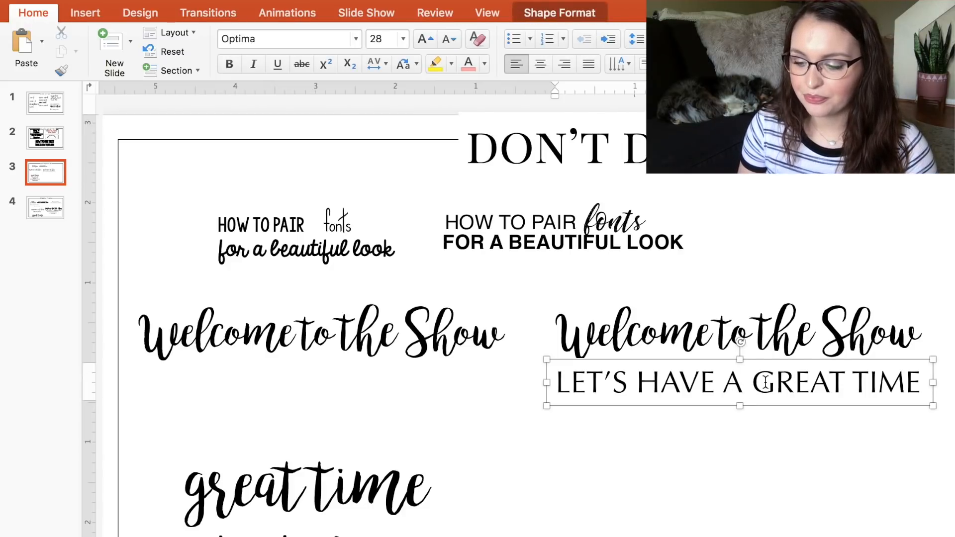
pyautogui.moveTo(765, 383); pyautogui.dragTo(929, 382)
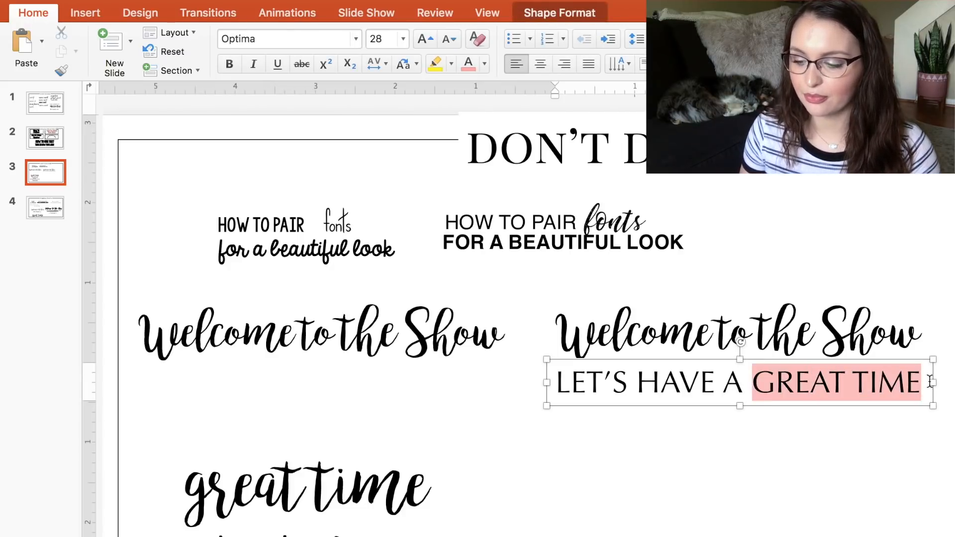
pyautogui.click(229, 64)
pyautogui.click(532, 457)
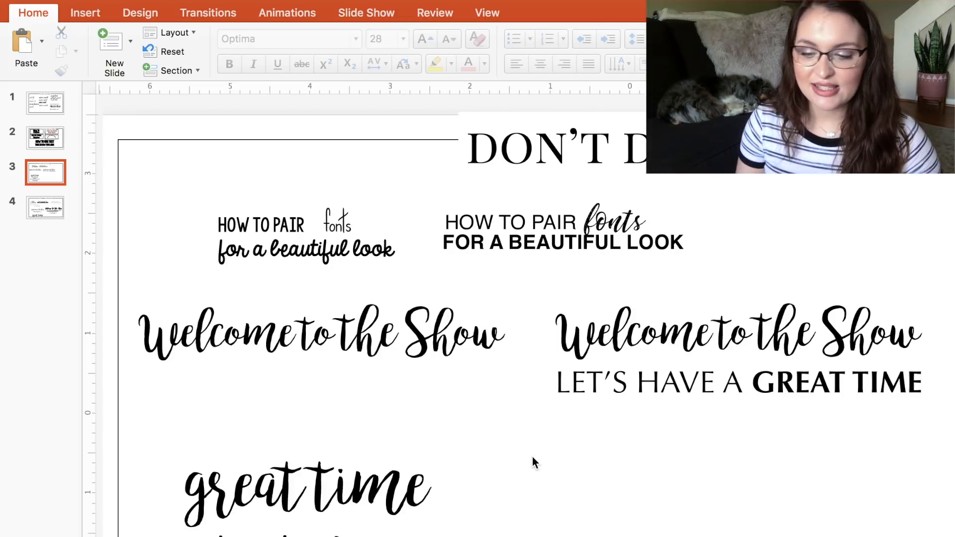
# - Set the character spacing of "LET'S HAVE A" to Expanded by 3 points
pyautogui.scroll(-1, 479, 438)
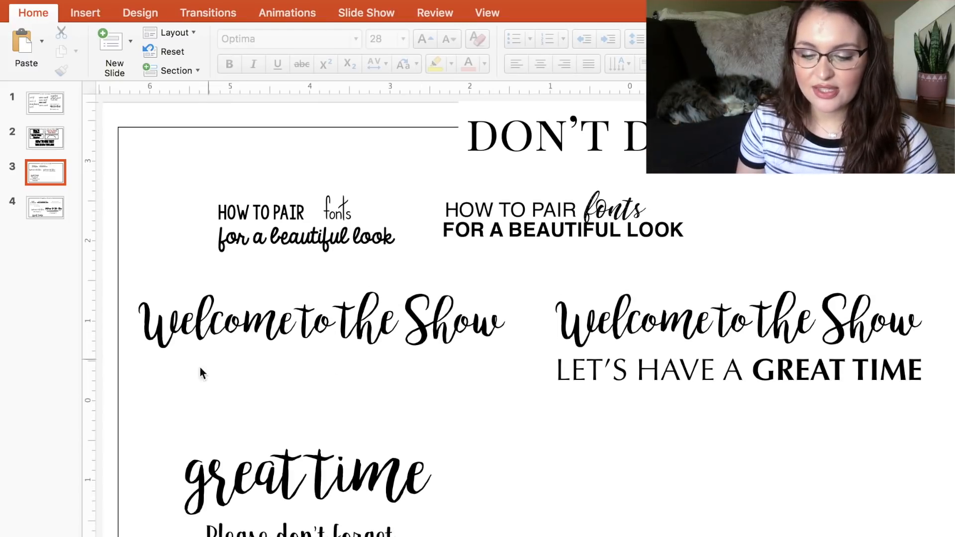
pyautogui.click(288, 487)
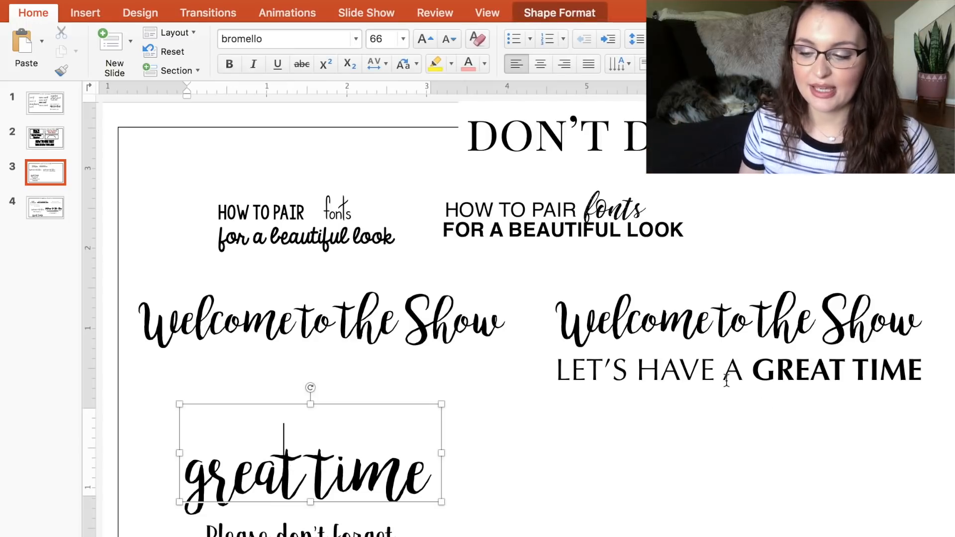
pyautogui.click(831, 371)
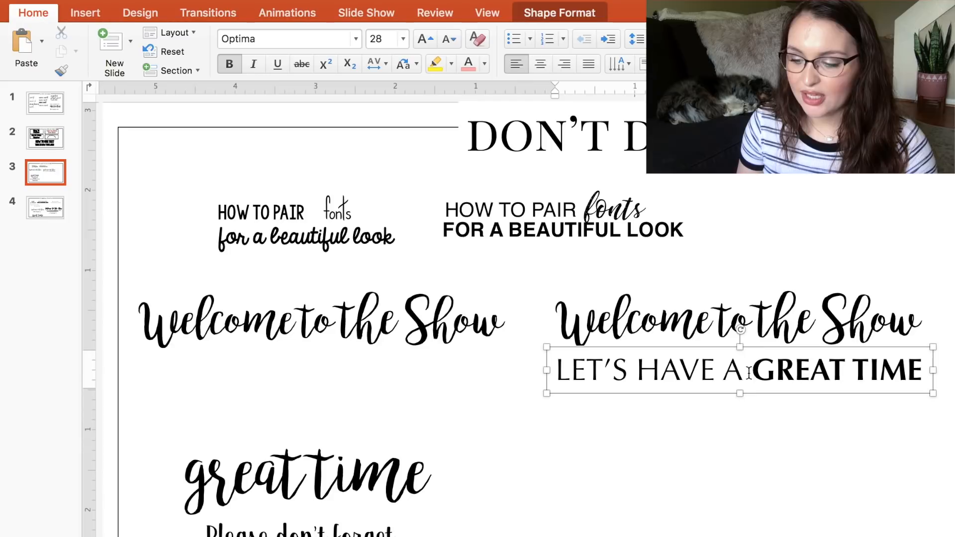
pyautogui.moveTo(744, 372); pyautogui.dragTo(555, 372)
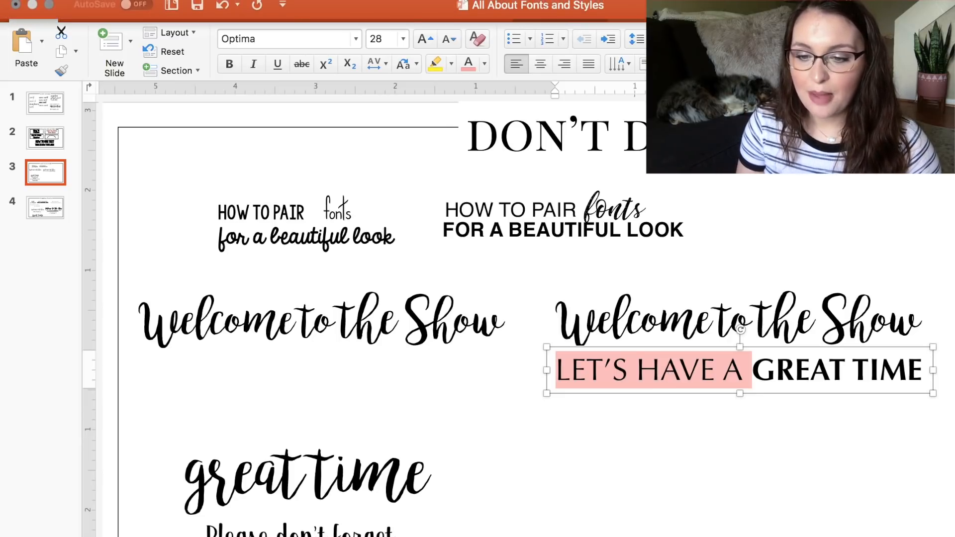
pyautogui.click(297, 1)
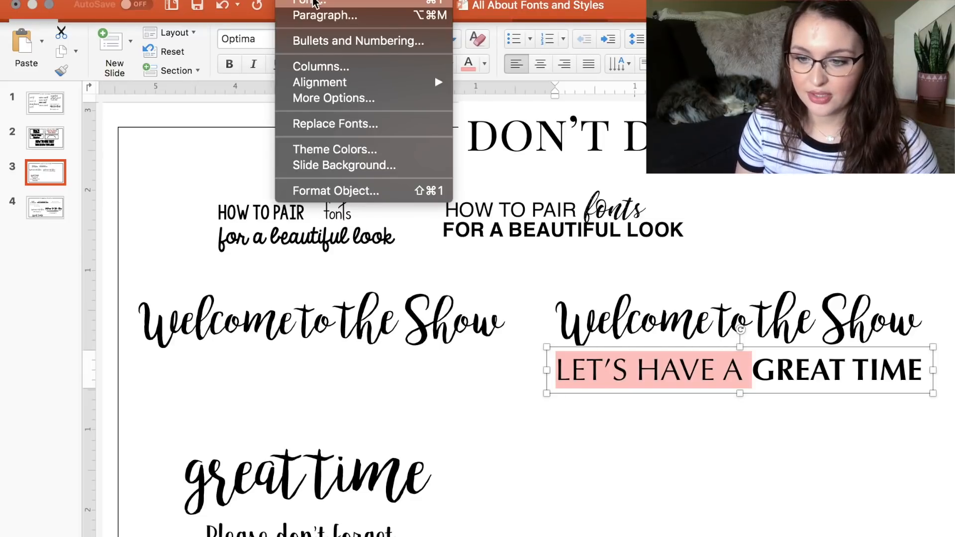
pyautogui.click(313, 2)
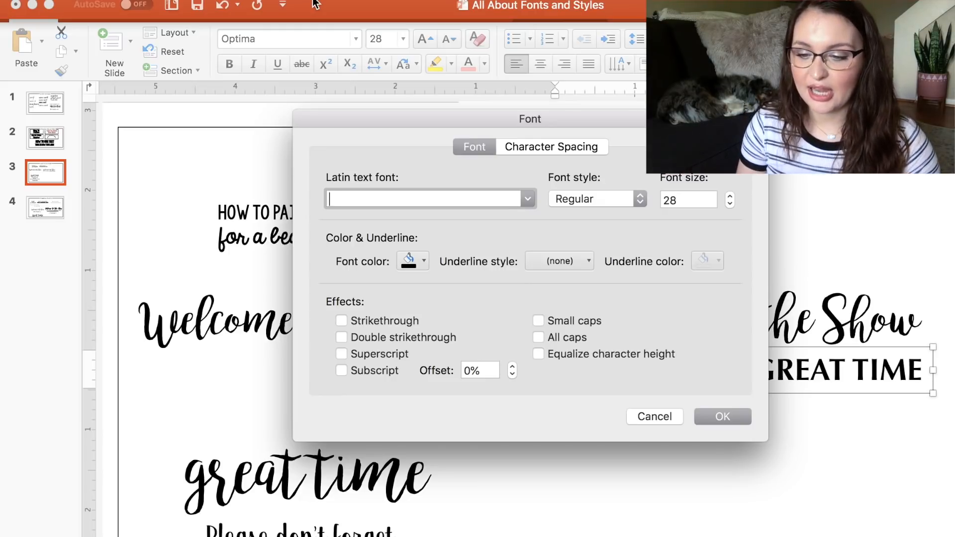
pyautogui.click(548, 146)
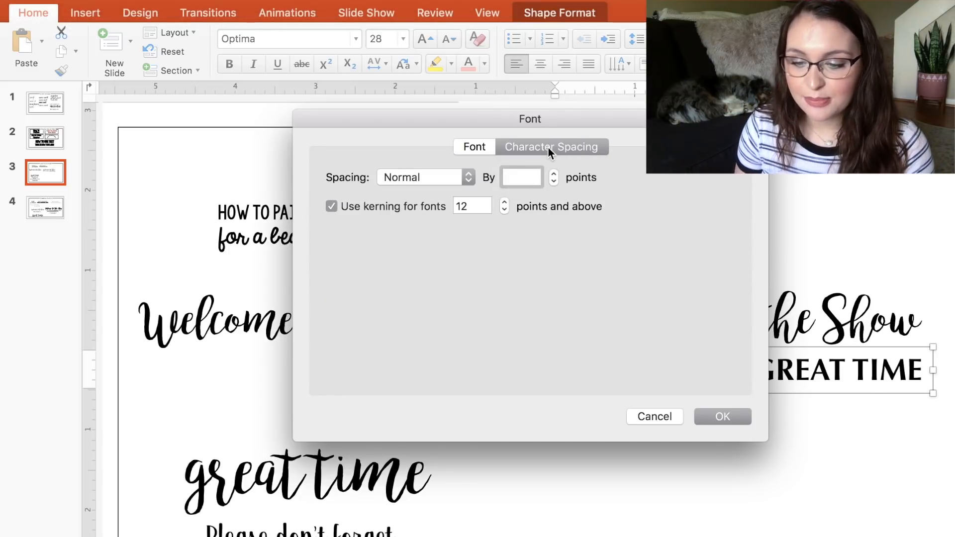
pyautogui.click(455, 179)
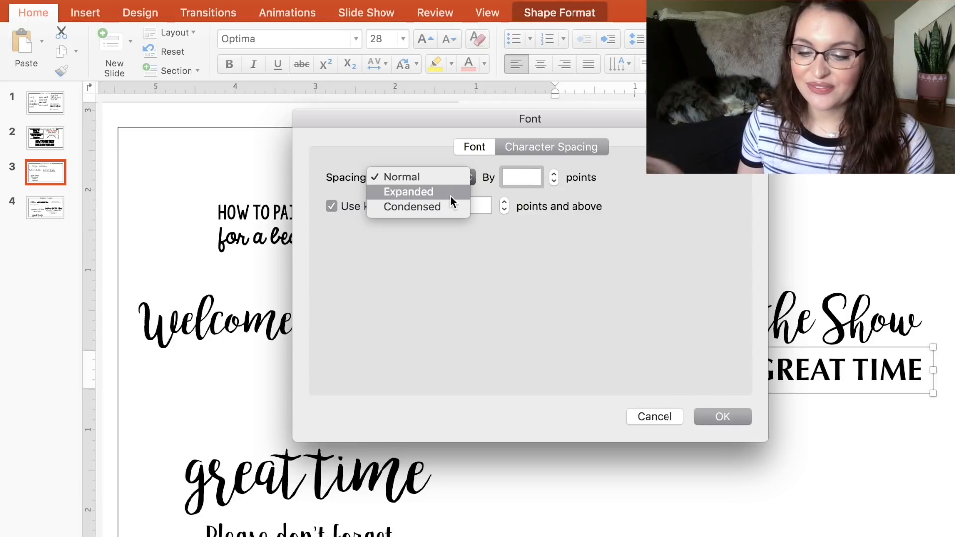
pyautogui.click(449, 194)
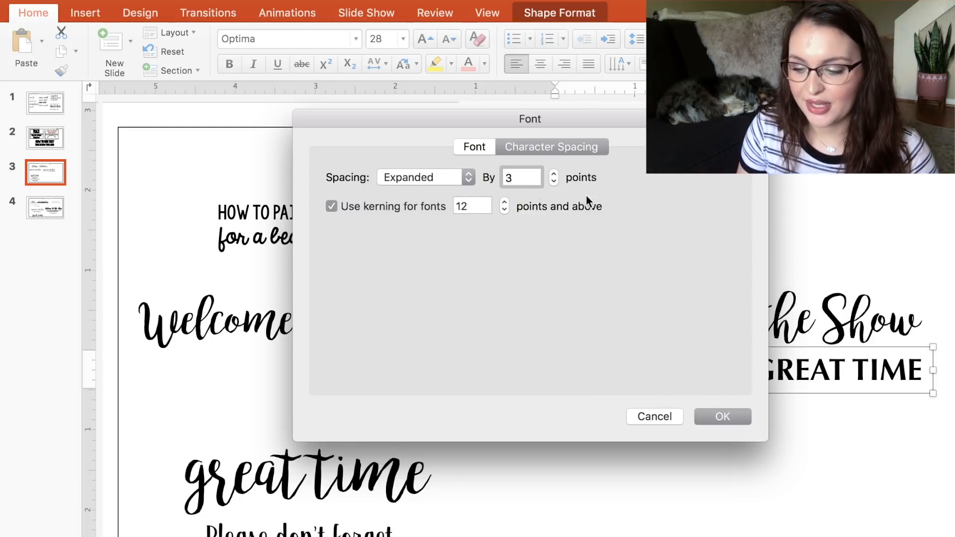
pyautogui.click(724, 419)
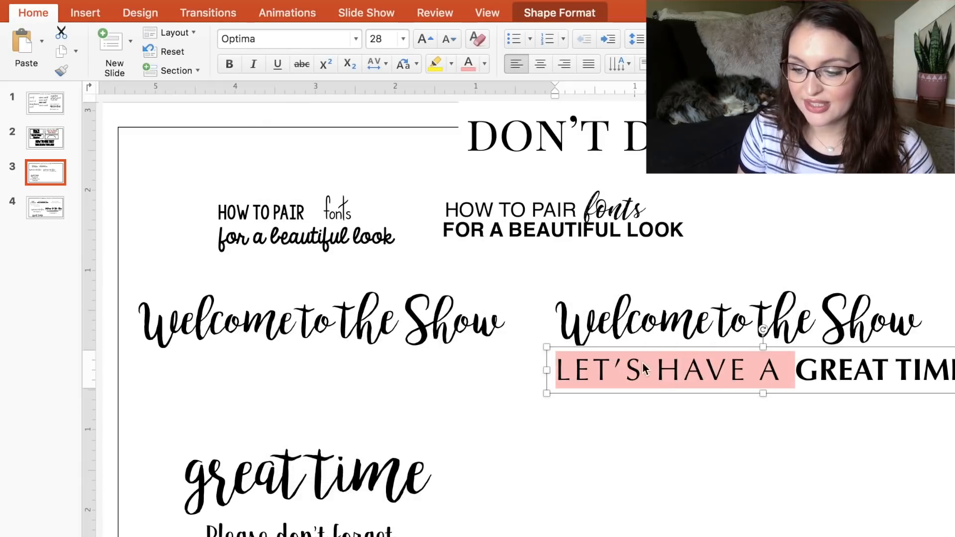
# - Reduce the entire "LET'S HAVE A GREAT TIME" line to font size 20 and recentre it beneath the duplicated script line
pyautogui.click(753, 376)
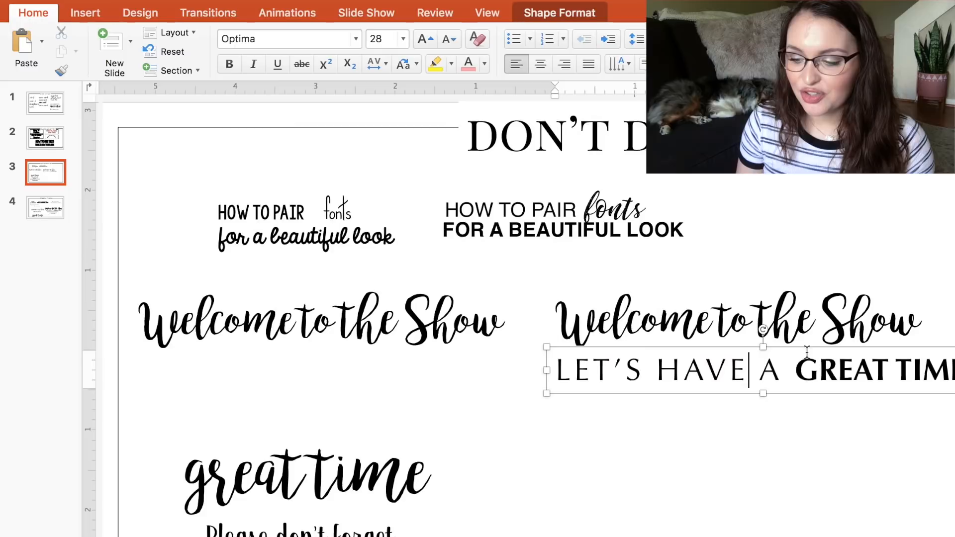
pyautogui.moveTo(805, 347); pyautogui.dragTo(789, 345)
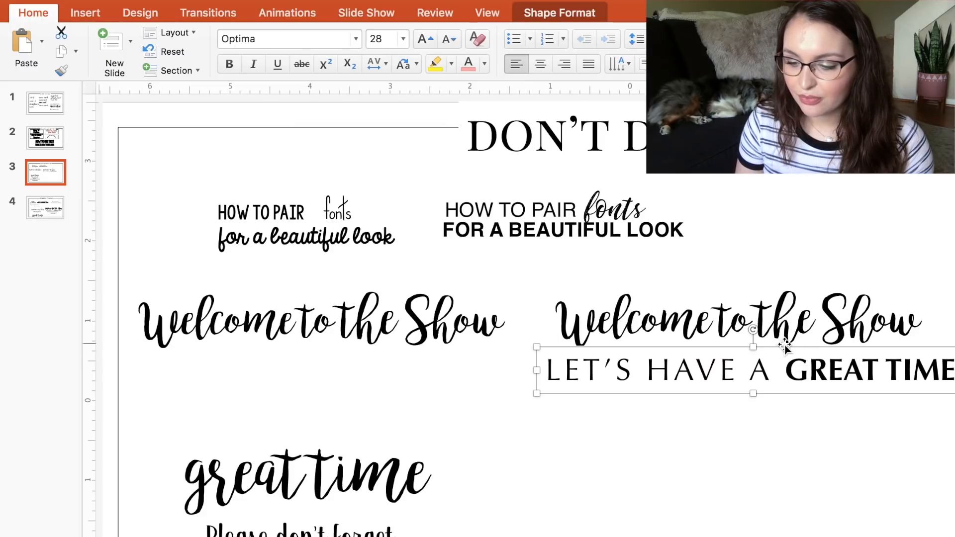
pyautogui.doubleClick(699, 359)
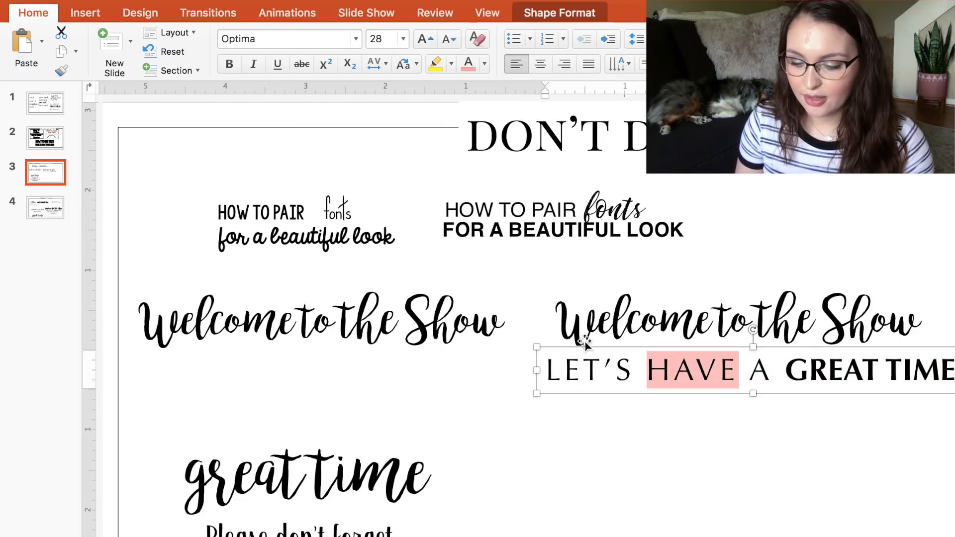
pyautogui.tripleClick(583, 372)
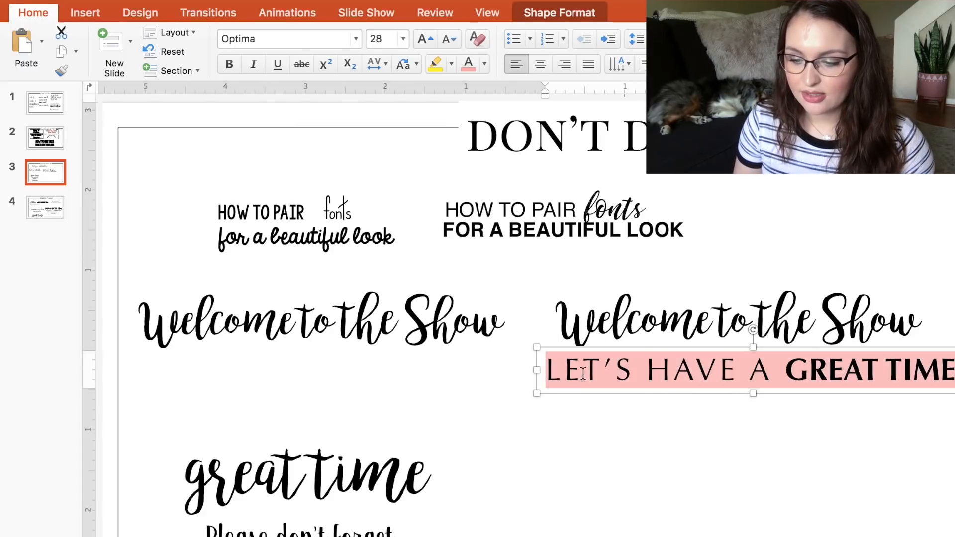
pyautogui.click(450, 39)
pyautogui.click(449, 39)
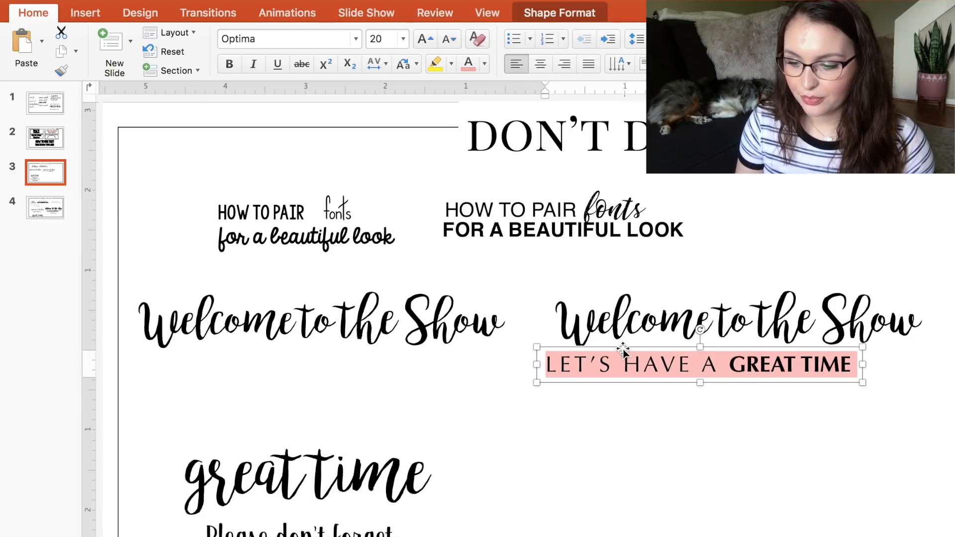
pyautogui.moveTo(623, 352); pyautogui.dragTo(641, 355)
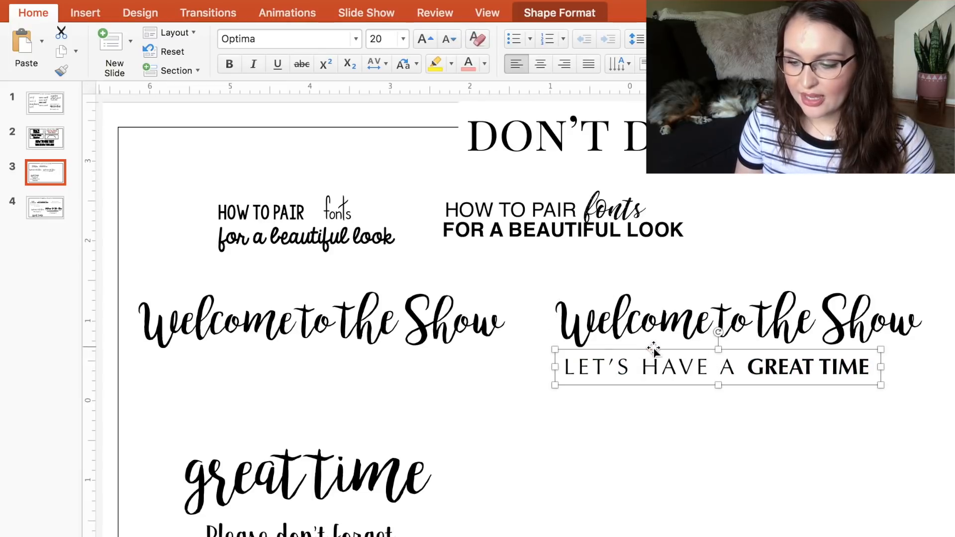
# - Set the character spacing of the bold words "GREAT TIME" to Expanded so it matches "LET'S HAVE A"
pyautogui.click(779, 367)
pyautogui.moveTo(751, 367); pyautogui.dragTo(866, 367)
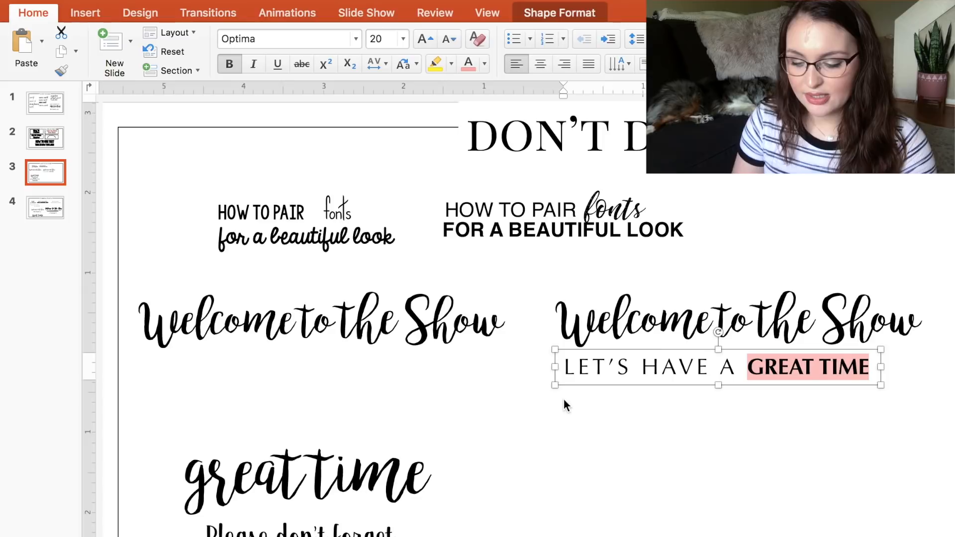
pyautogui.press('super+t')
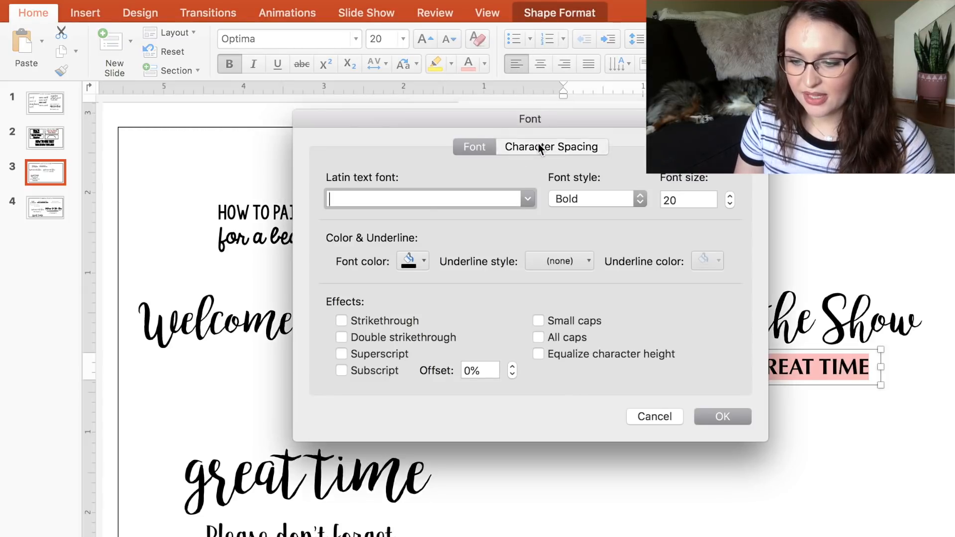
pyautogui.click(542, 146)
pyautogui.click(470, 177)
pyautogui.click(458, 193)
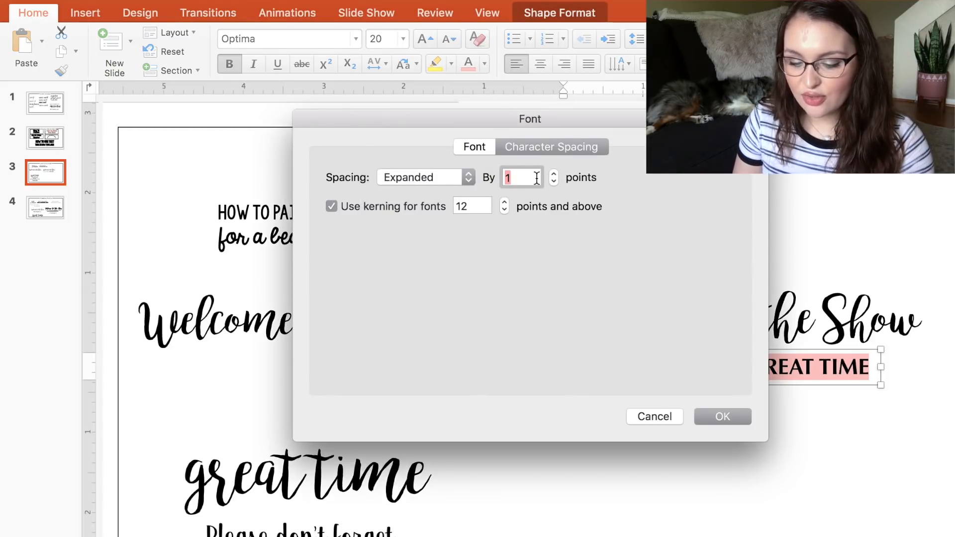
pyautogui.click(728, 426)
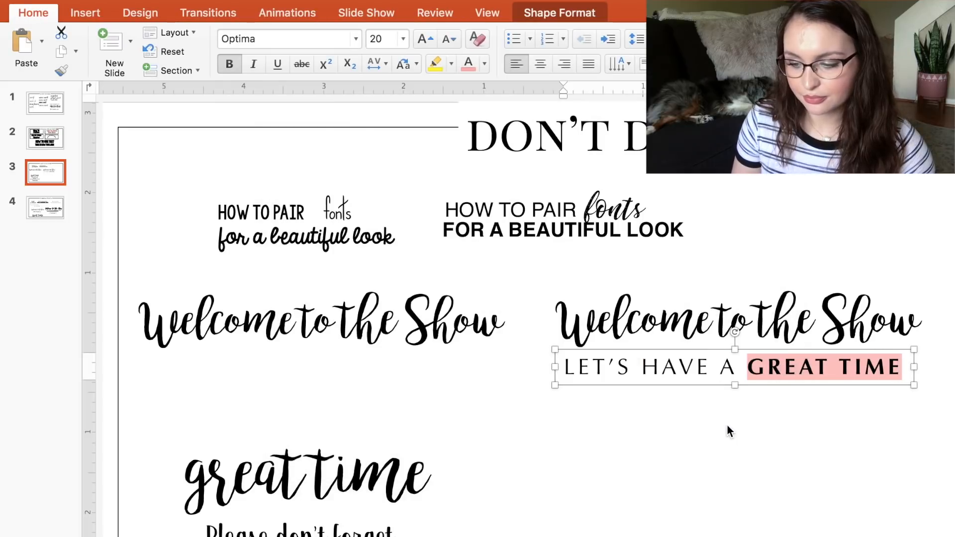
pyautogui.click(779, 425)
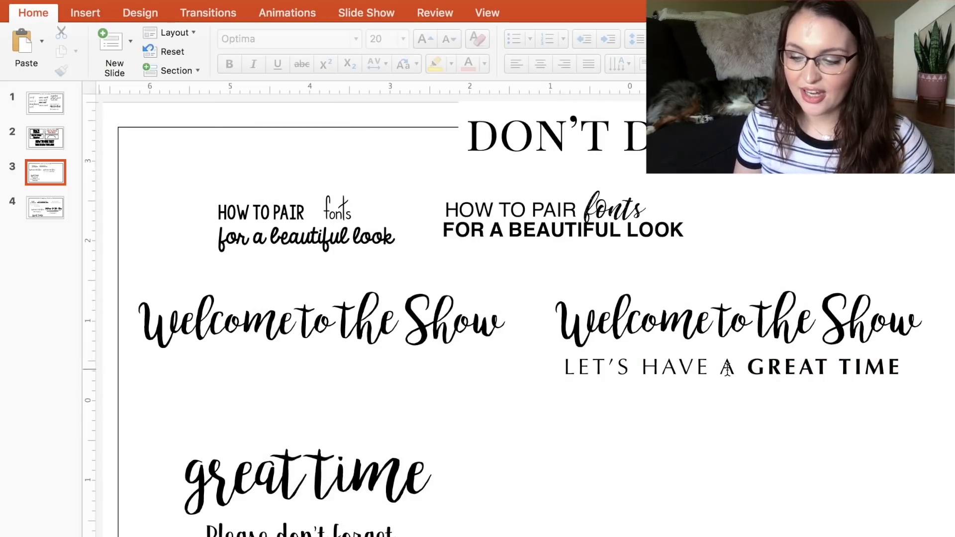
# - Shift the "LET'S HAVE A GREAT TIME" line slightly so it sits centred and closer beneath the duplicated script title
pyautogui.click(697, 357)
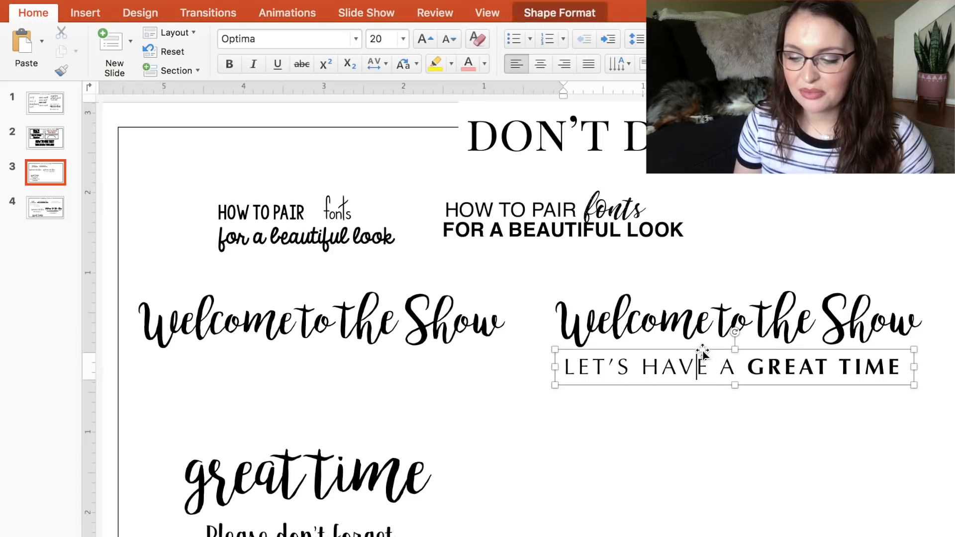
pyautogui.moveTo(697, 347); pyautogui.dragTo(697, 347)
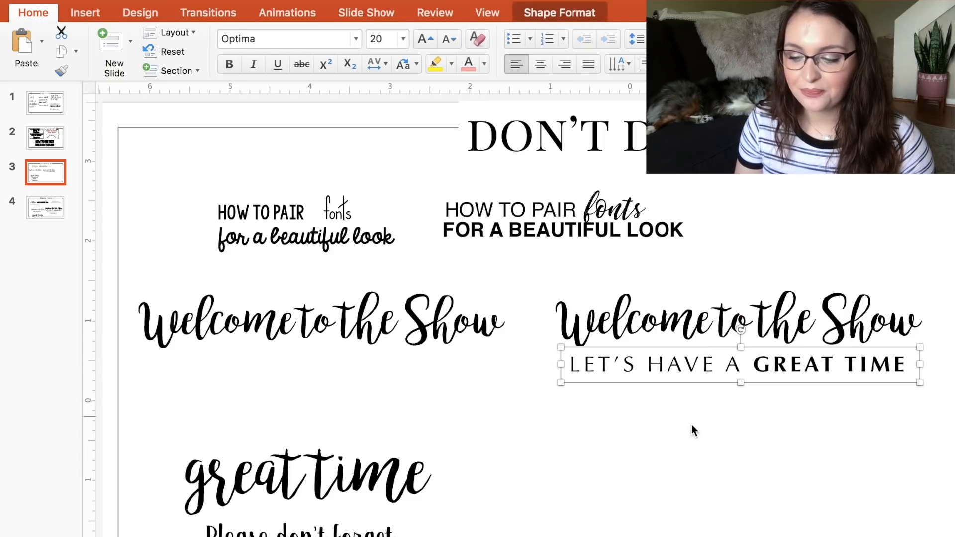
pyautogui.click(691, 432)
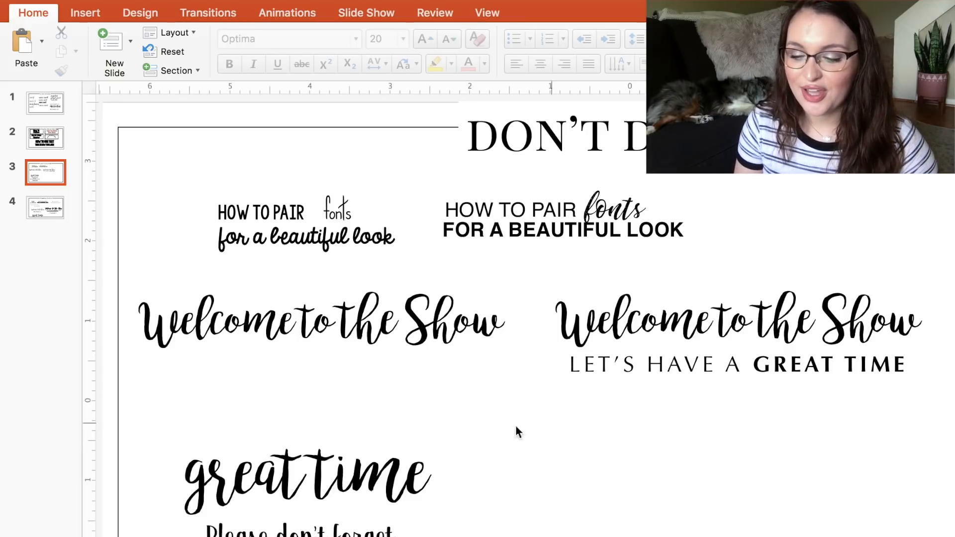
# - Add a text box below the all-caps line reading "WE WILL BE DOING AWESOME THINGS."
pyautogui.click(745, 467)
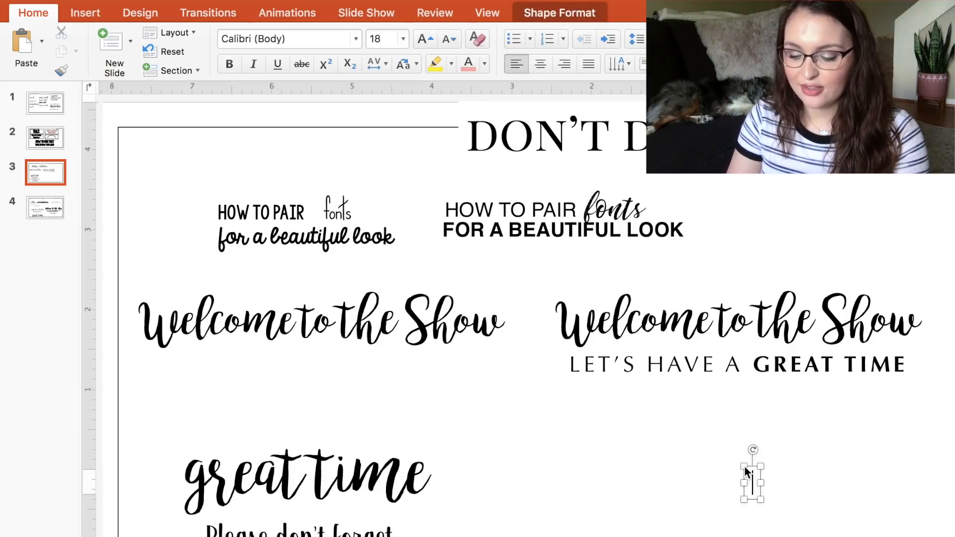
pyautogui.write('WE')
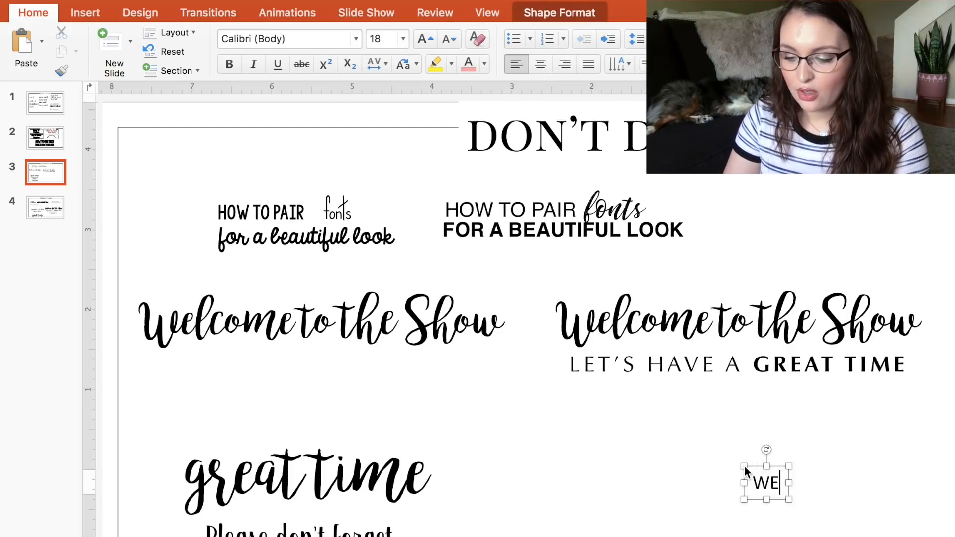
pyautogui.write(' WILL BE DOING AE')
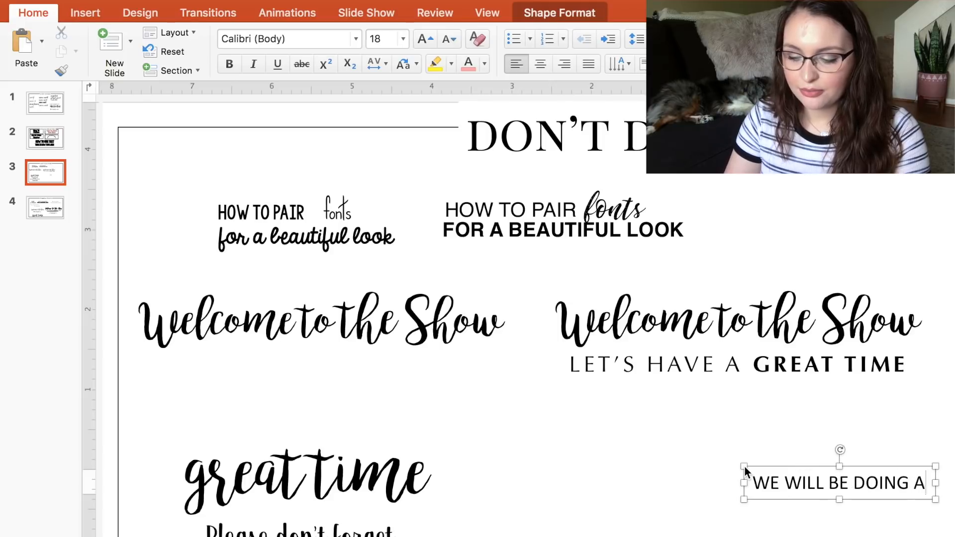
pyautogui.press('BackSpace')
pyautogui.press('BackSpace')
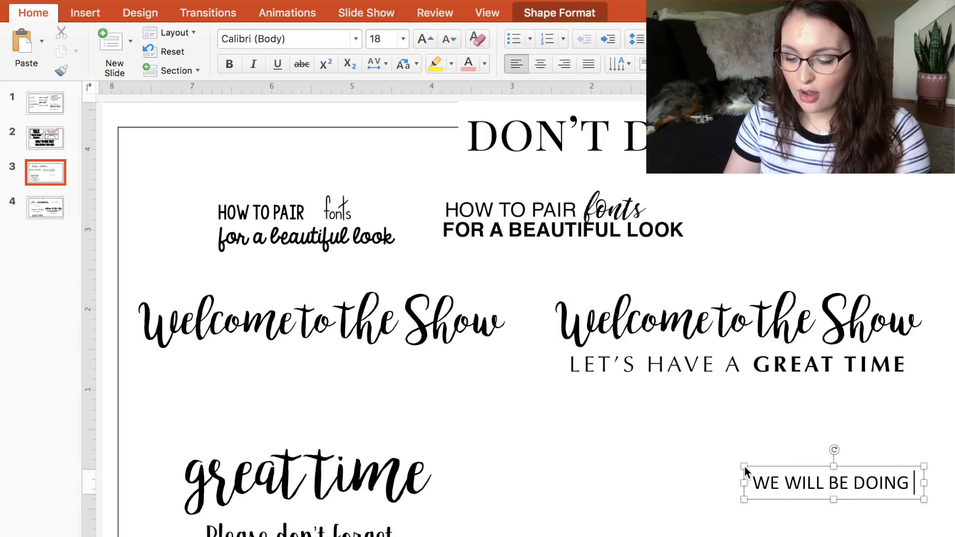
pyautogui.write('WESO')
pyautogui.moveTo(779, 467); pyautogui.dragTo(638, 422)
pyautogui.click(774, 438)
pyautogui.write('A')
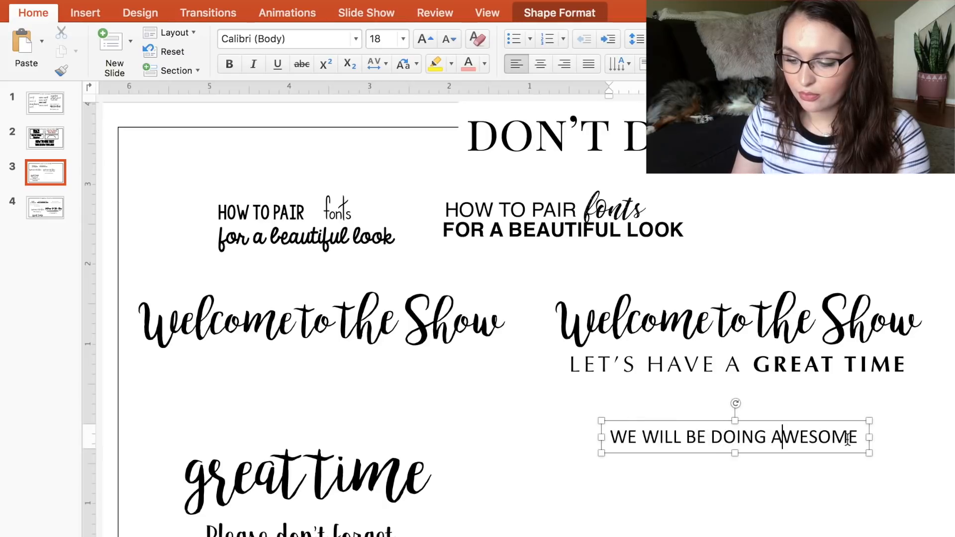
pyautogui.write(' THINGS.')
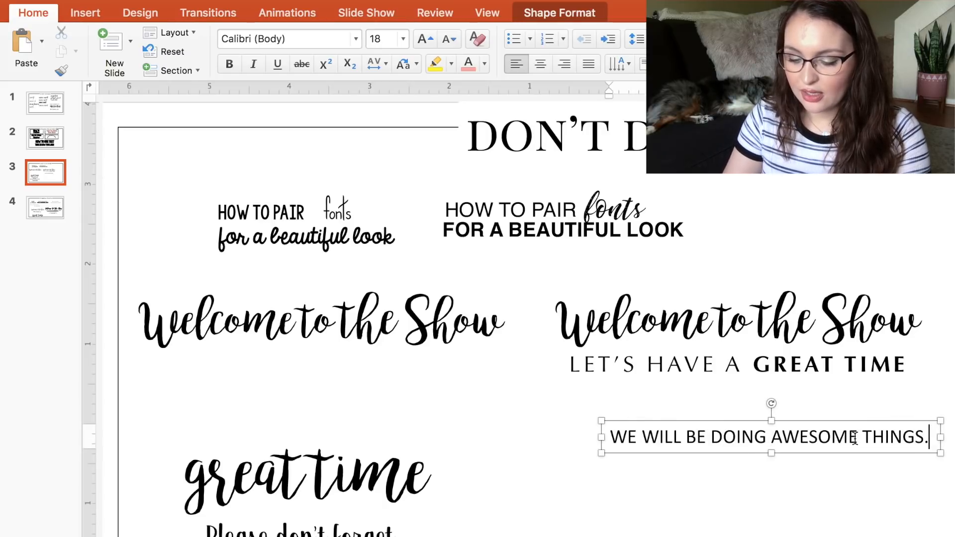
# - Continue the paragraph with "THERE IS SO MUCH GOING ON. LIKE AND SUBSCRIBE BECAUSE YOU ARE AMAZING." and narrow its box so the text wraps
pyautogui.write(' THLL')
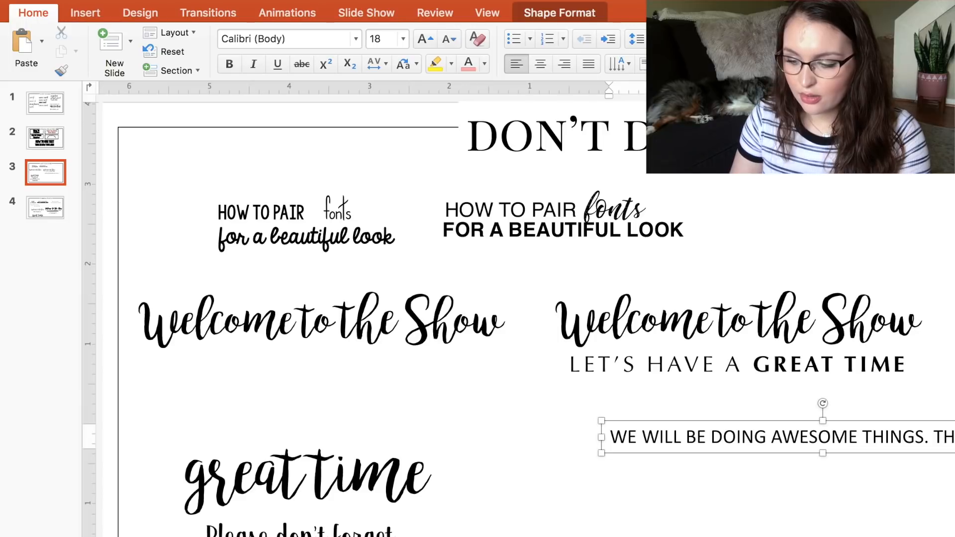
pyautogui.moveTo(954, 437); pyautogui.dragTo(892, 440)
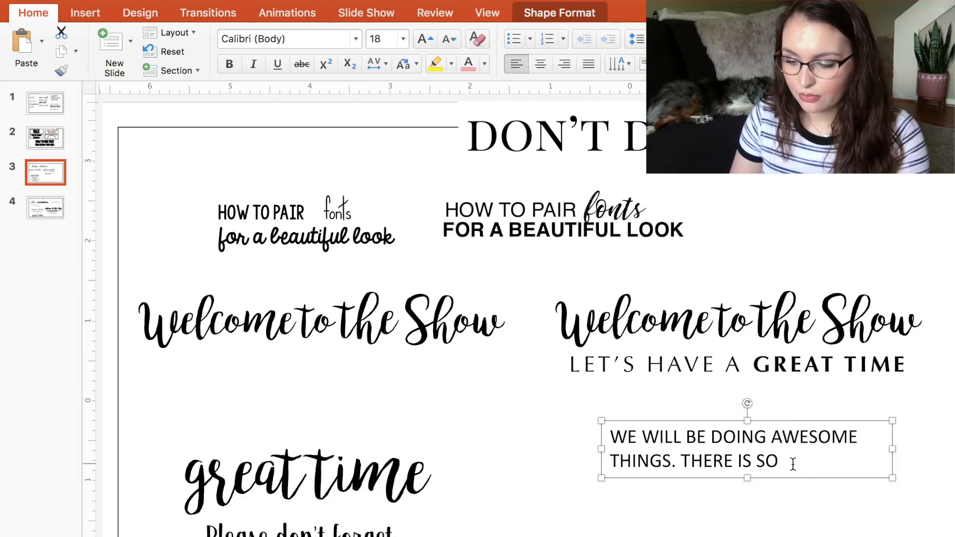
pyautogui.click(777, 459)
pyautogui.write('MUCH GOING ')
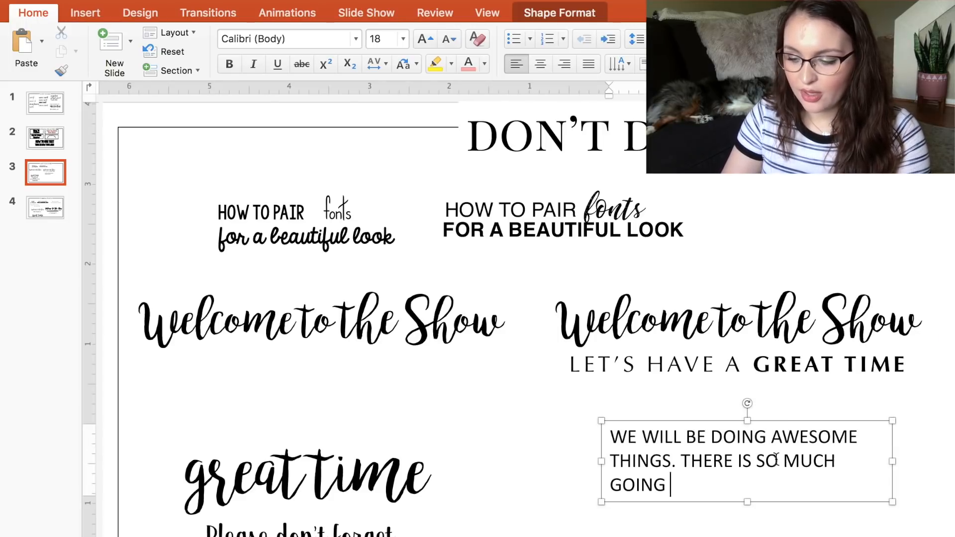
pyautogui.write('ON. LIKE AN')
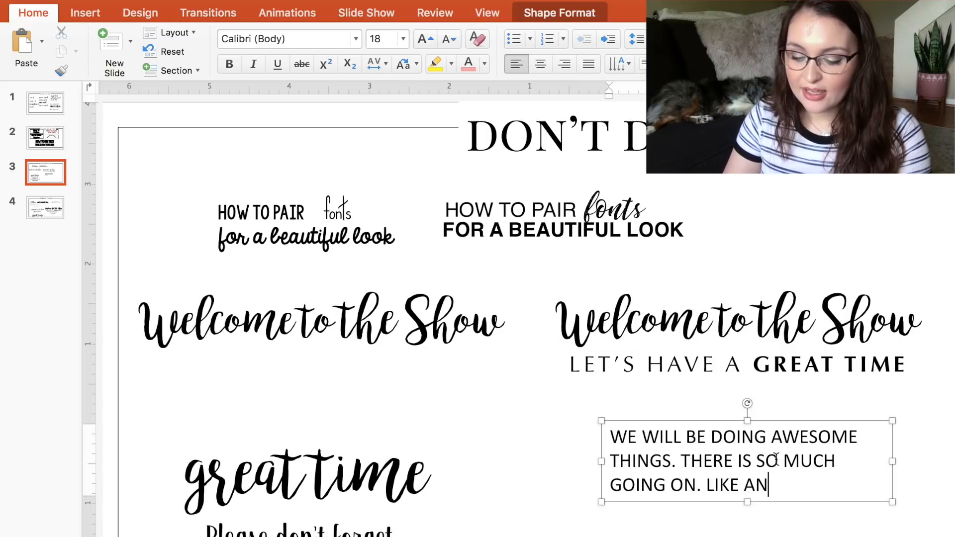
pyautogui.write('D SUBSCRIBE BECAUS')
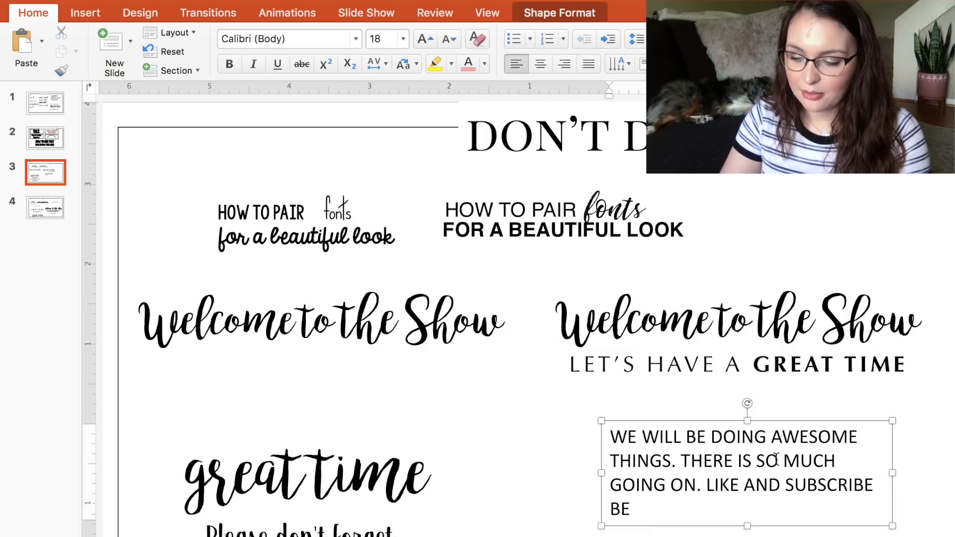
pyautogui.write('E YOU ARE AMAZINGH')
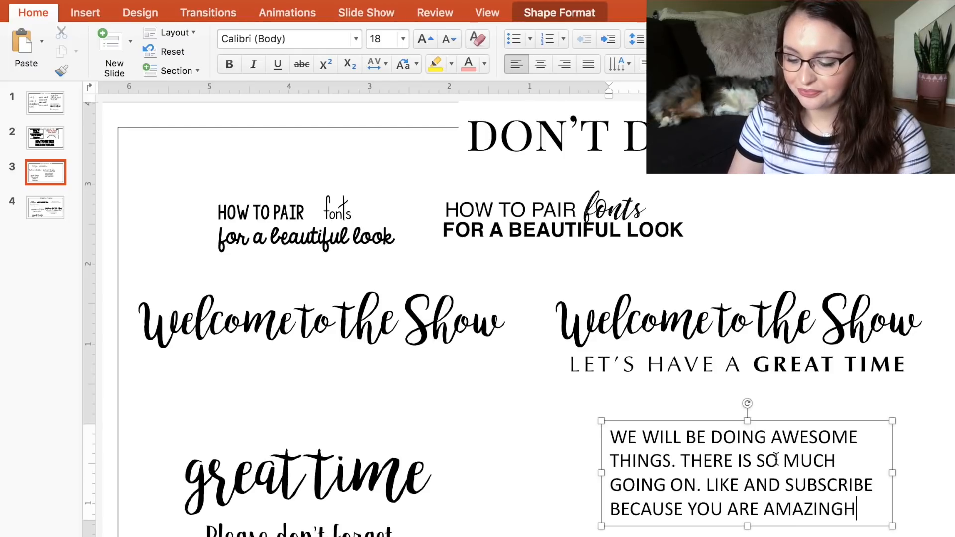
pyautogui.press('BackSpace')
pyautogui.write('.')
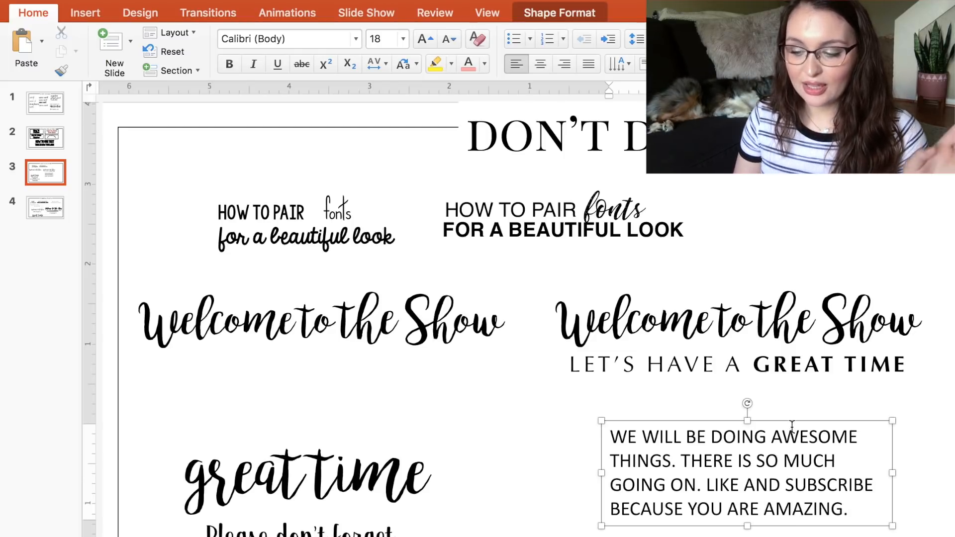
# - Move the paragraph box up beneath "LET'S HAVE A GREAT TIME" and widen it to roughly that line's width
pyautogui.click(789, 422)
pyautogui.moveTo(788, 422); pyautogui.dragTo(781, 402)
pyautogui.moveTo(594, 453); pyautogui.dragTo(576, 453)
pyautogui.moveTo(886, 453); pyautogui.dragTo(920, 453)
pyautogui.moveTo(834, 509); pyautogui.dragTo(829, 495)
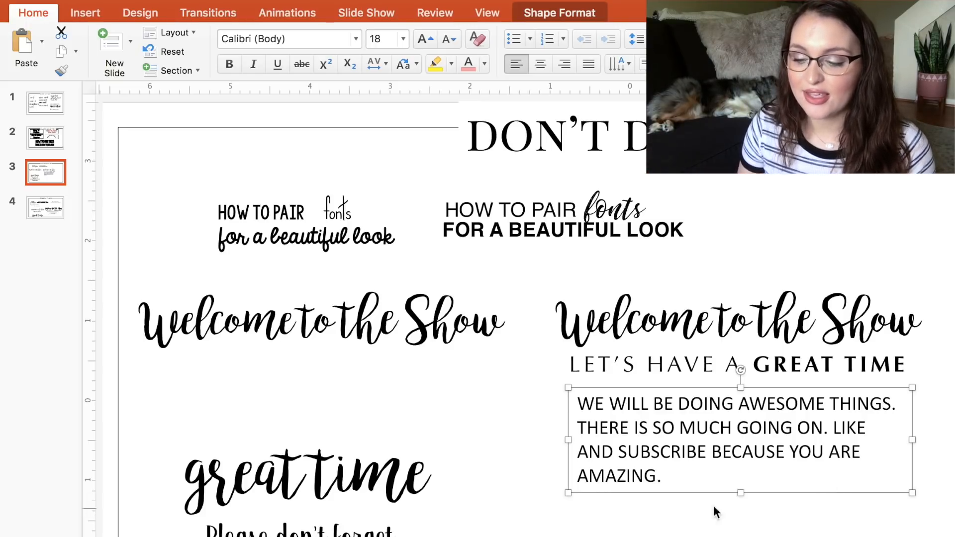
# - Set the entire paragraph to the Optima font at size 12 to match the all-caps line above
pyautogui.click(664, 405)
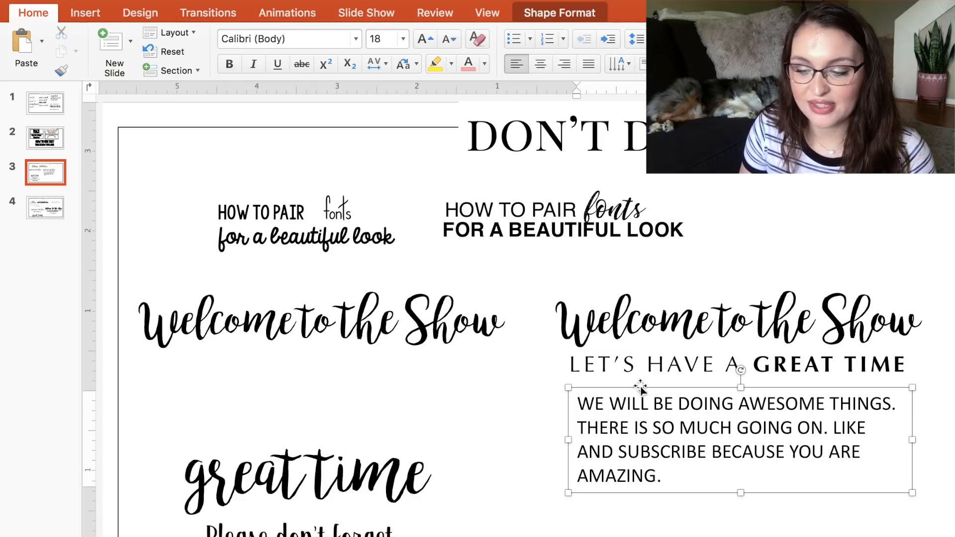
pyautogui.click(631, 361)
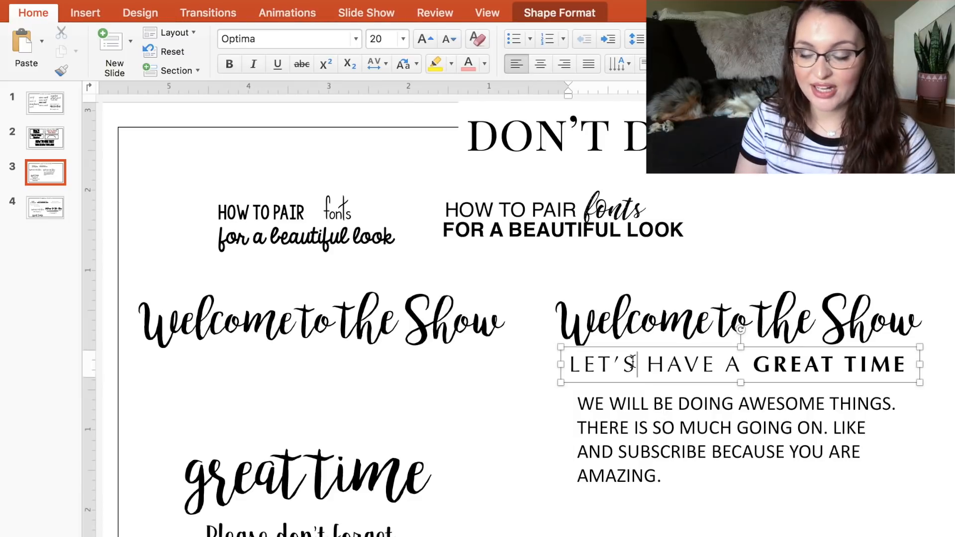
pyautogui.click(652, 448)
pyautogui.moveTo(671, 475); pyautogui.dragTo(507, 323)
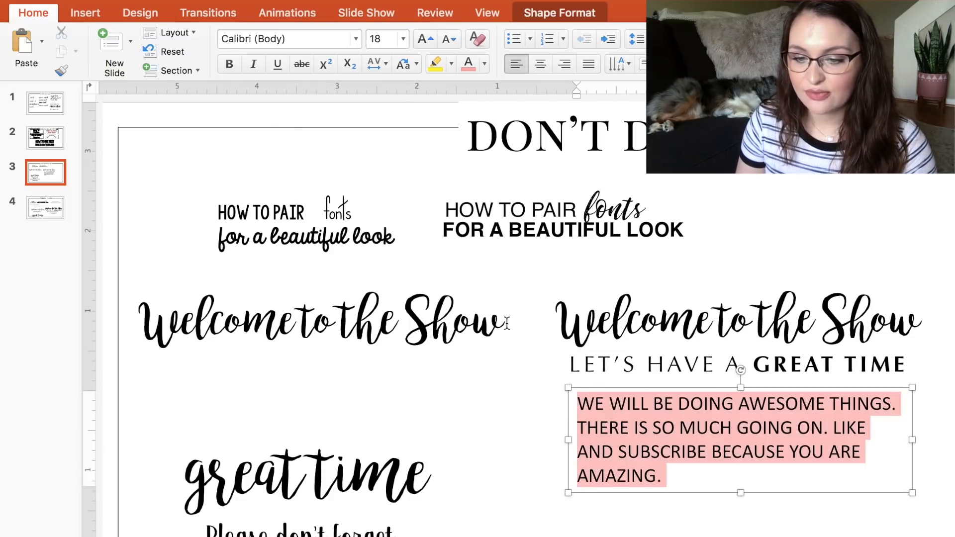
pyautogui.click(278, 38)
pyautogui.write('Optima')
pyautogui.press('Return')
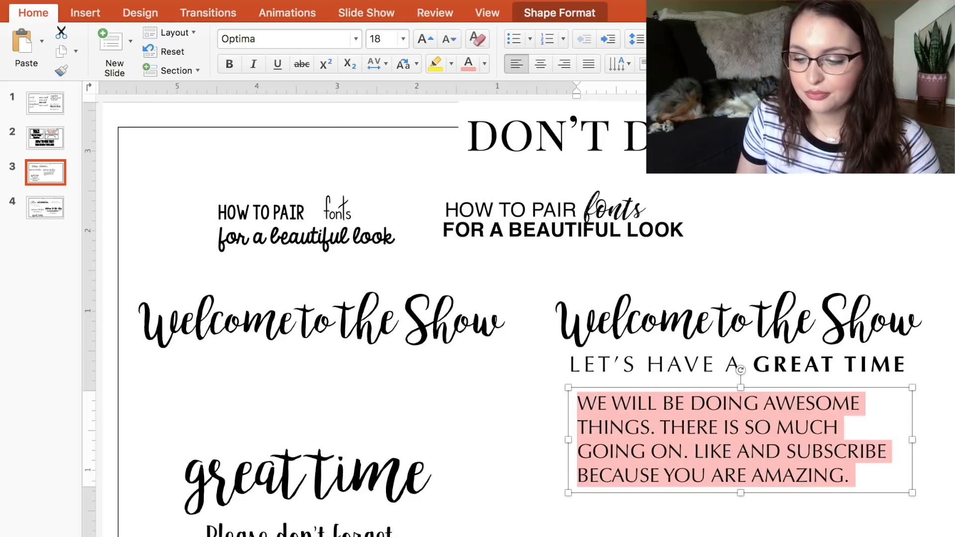
pyautogui.click(448, 40)
pyautogui.click(448, 40)
pyautogui.click(448, 40)
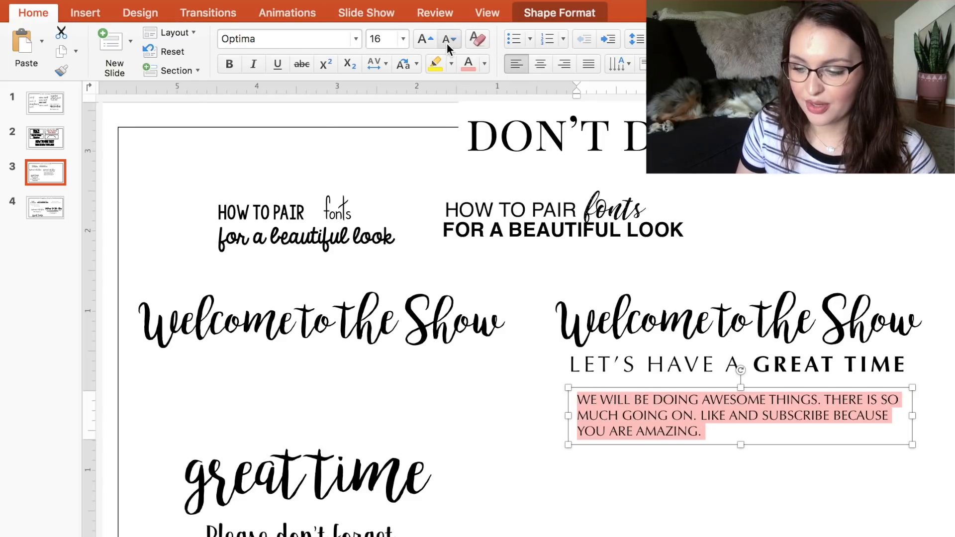
# - Narrow the paragraph box to four lines of text, centre-align it and position it centred beneath the all-caps line
pyautogui.click(678, 415)
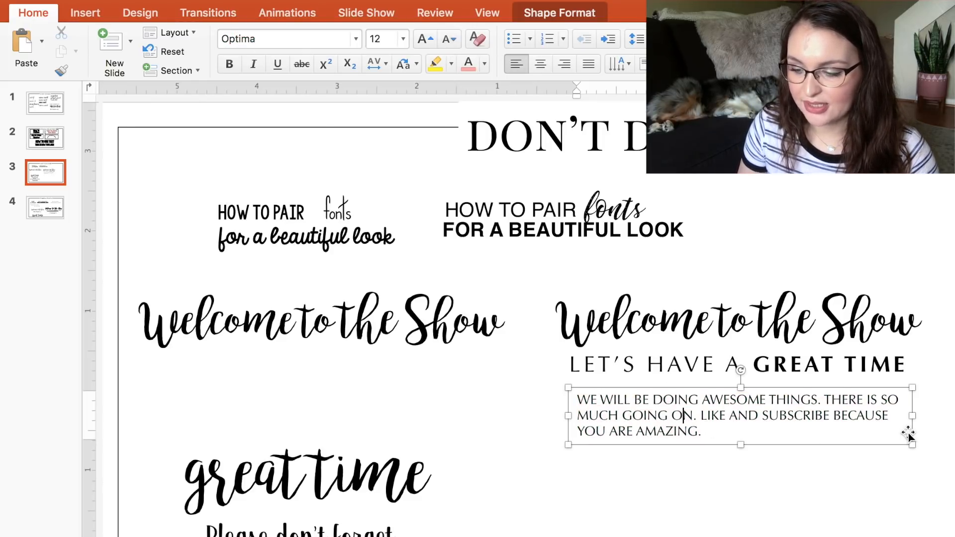
pyautogui.moveTo(912, 415); pyautogui.dragTo(824, 415)
pyautogui.moveTo(750, 461); pyautogui.dragTo(789, 463)
pyautogui.click(540, 64)
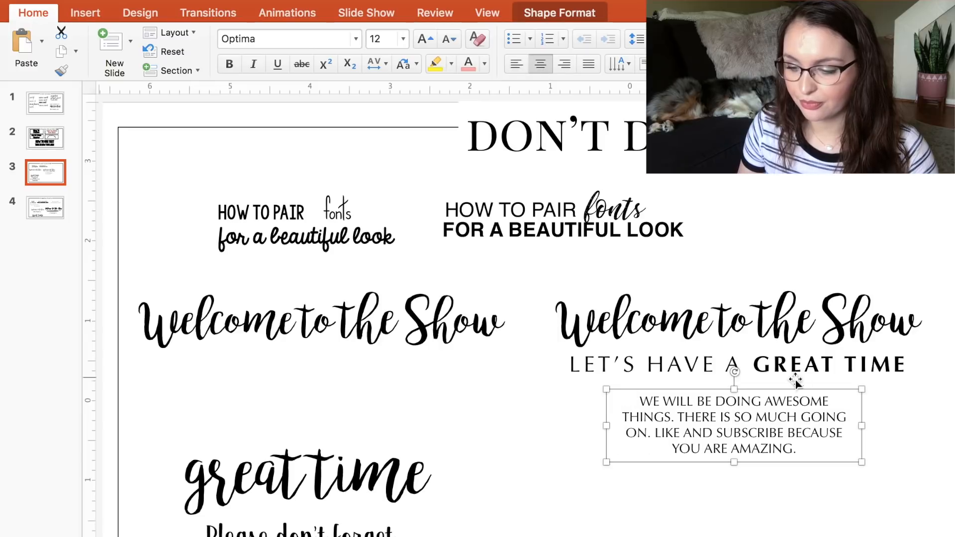
pyautogui.click(657, 504)
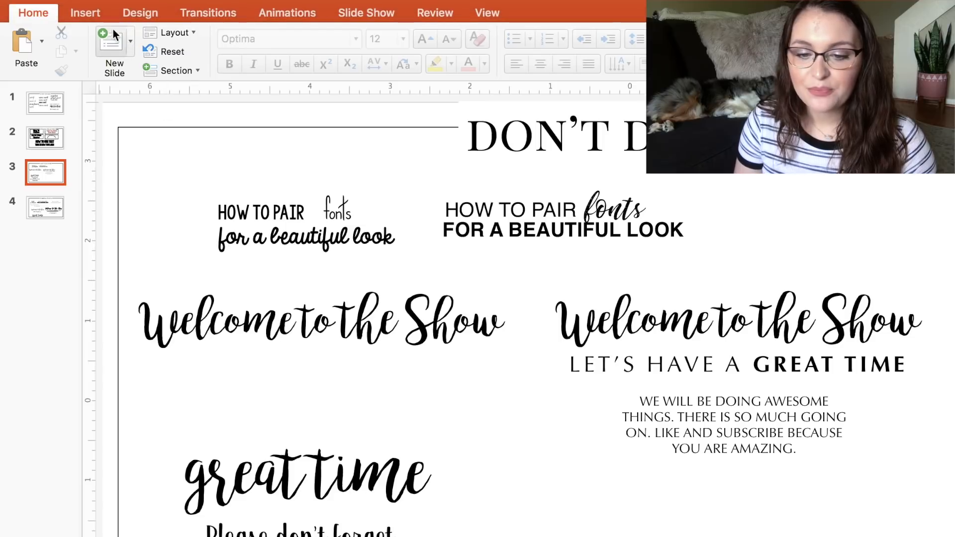
# - Draw a thin horizontal line between "LET'S HAVE A GREAT TIME" and the paragraph, and make its outline black
pyautogui.click(92, 11)
pyautogui.click(334, 50)
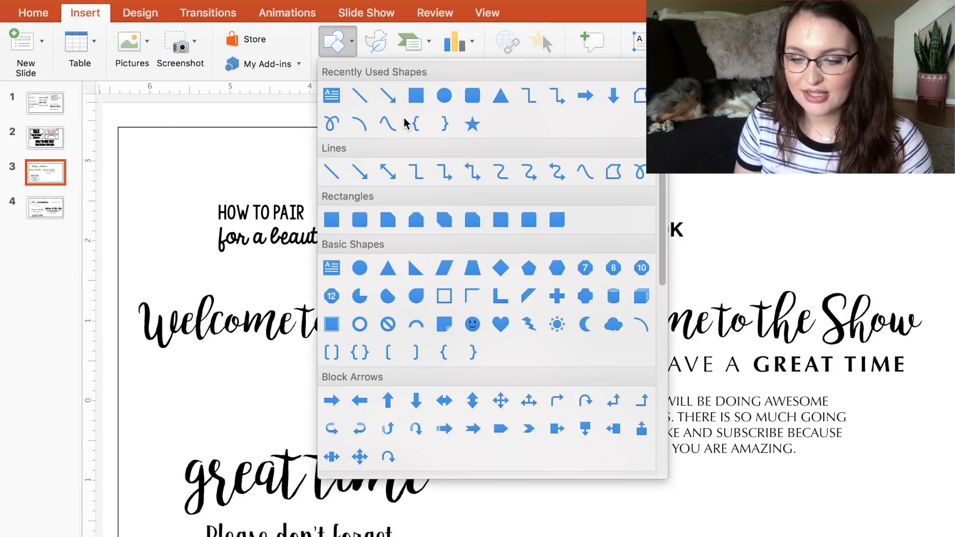
pyautogui.click(362, 97)
pyautogui.moveTo(586, 382); pyautogui.dragTo(883, 382)
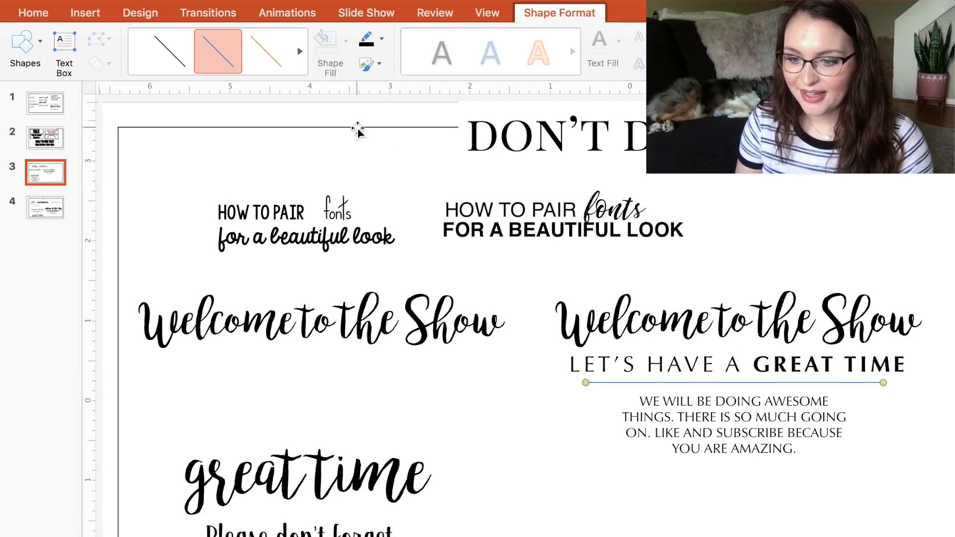
pyautogui.click(368, 39)
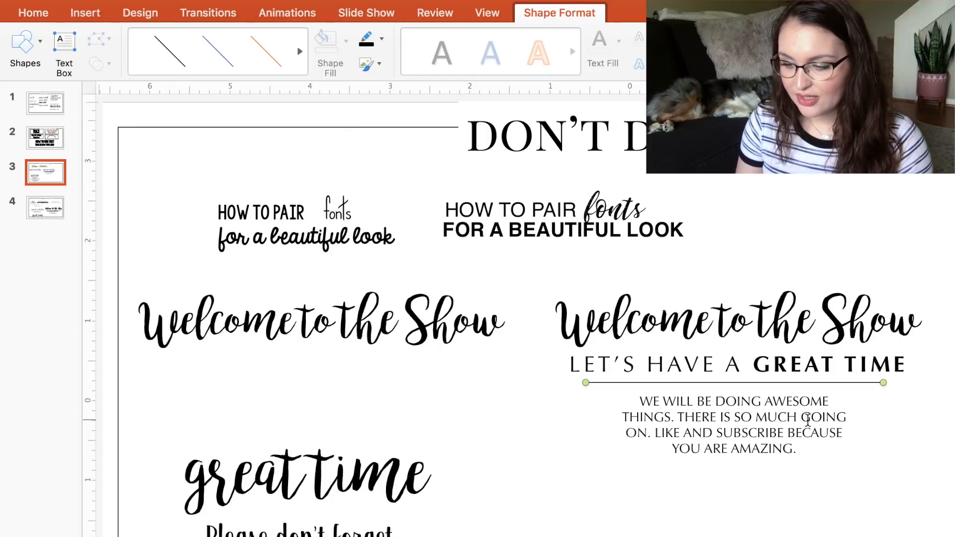
# - Nudge the paragraph up towards the divider line and move the duplicated script title down closer to the all-caps line
pyautogui.click(808, 420)
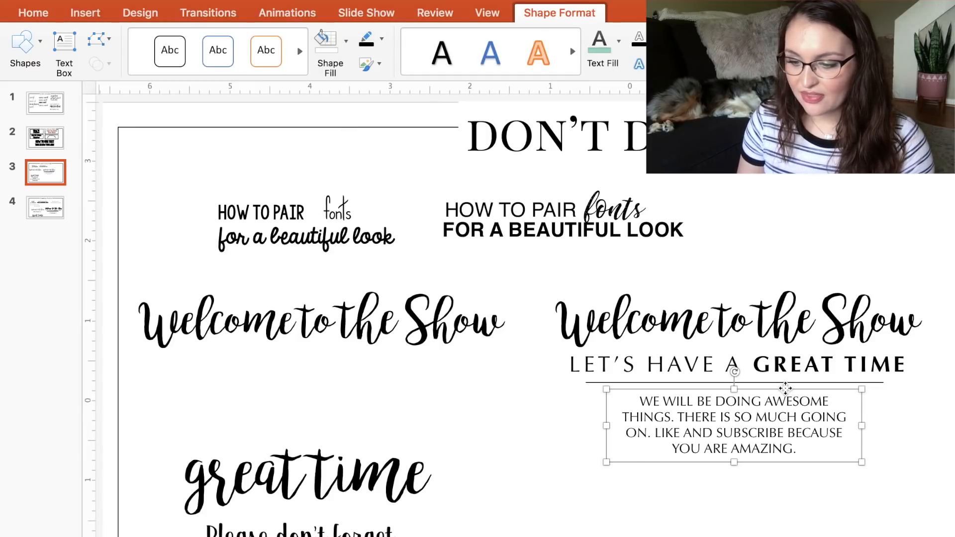
pyautogui.click(760, 344)
pyautogui.moveTo(757, 340); pyautogui.dragTo(755, 344)
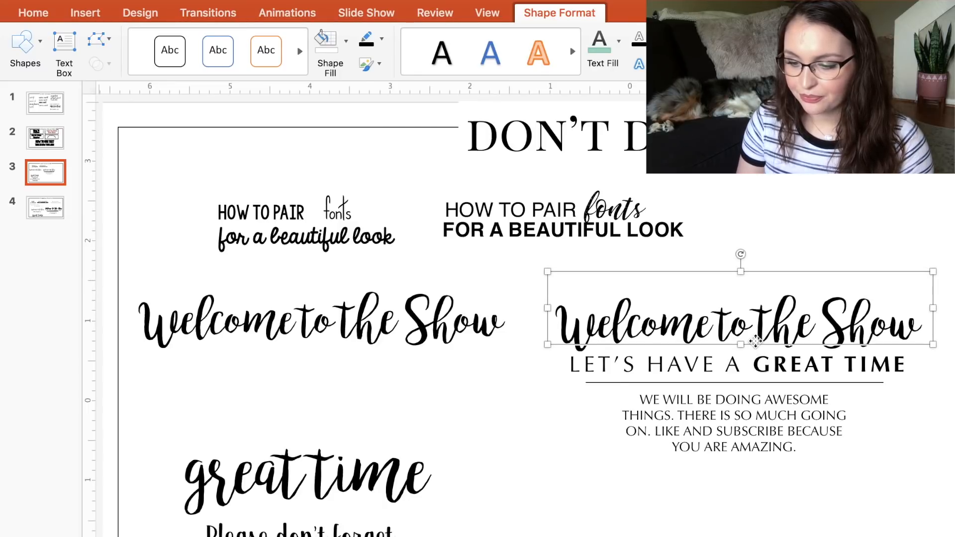
# - Examine the fonts, weights and letter spacing of the lines around the "SUBSCRIBE" title and compare them with the original "Please don't forget" text
pyautogui.click(591, 474)
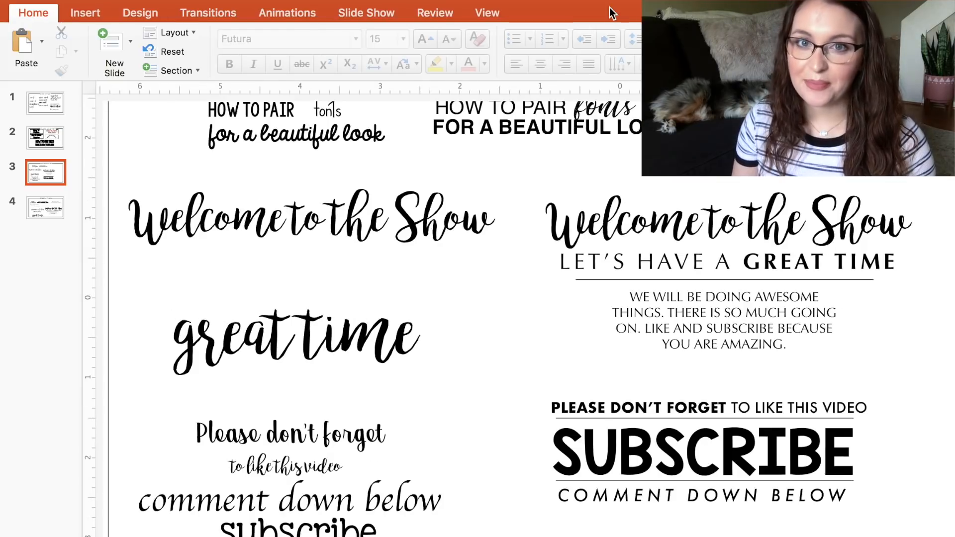
pyautogui.click(213, 404)
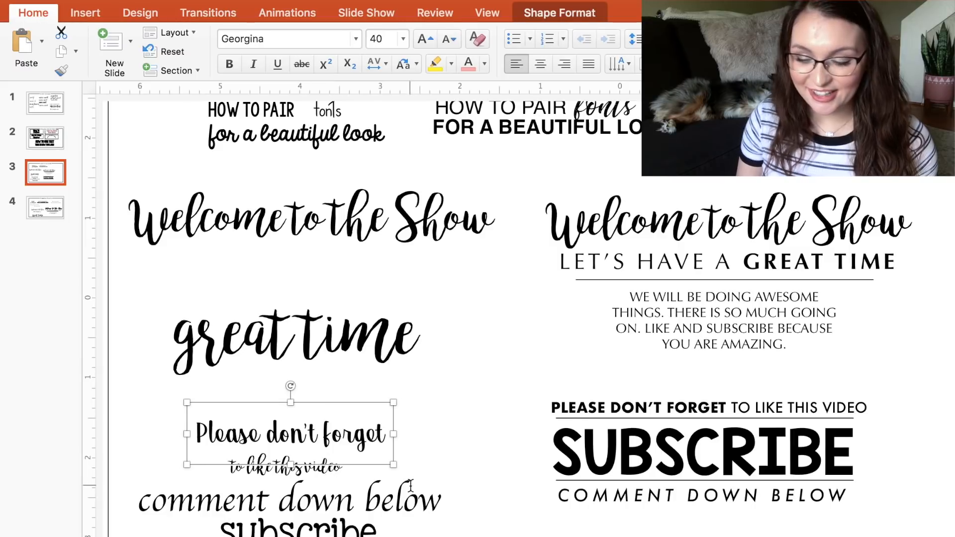
pyautogui.click(911, 419)
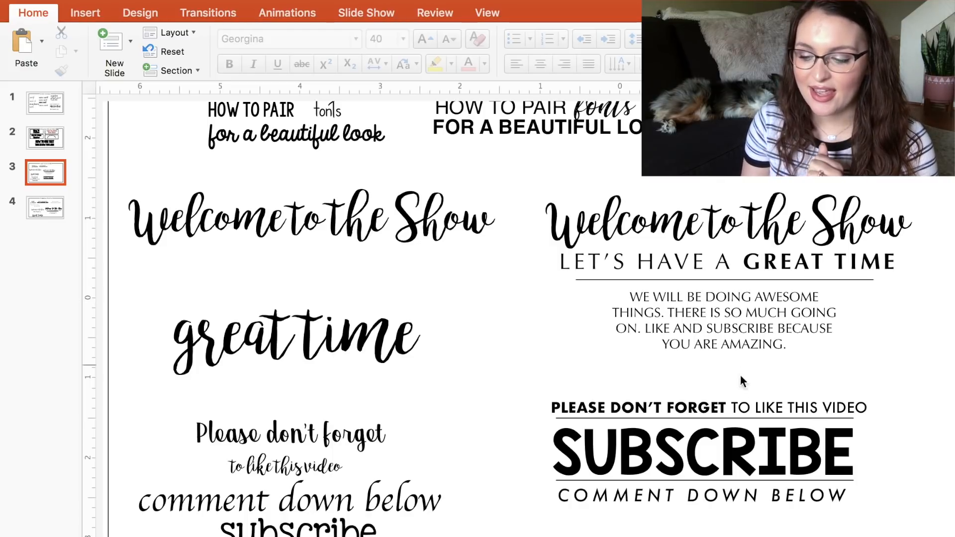
pyautogui.moveTo(727, 400); pyautogui.dragTo(550, 405)
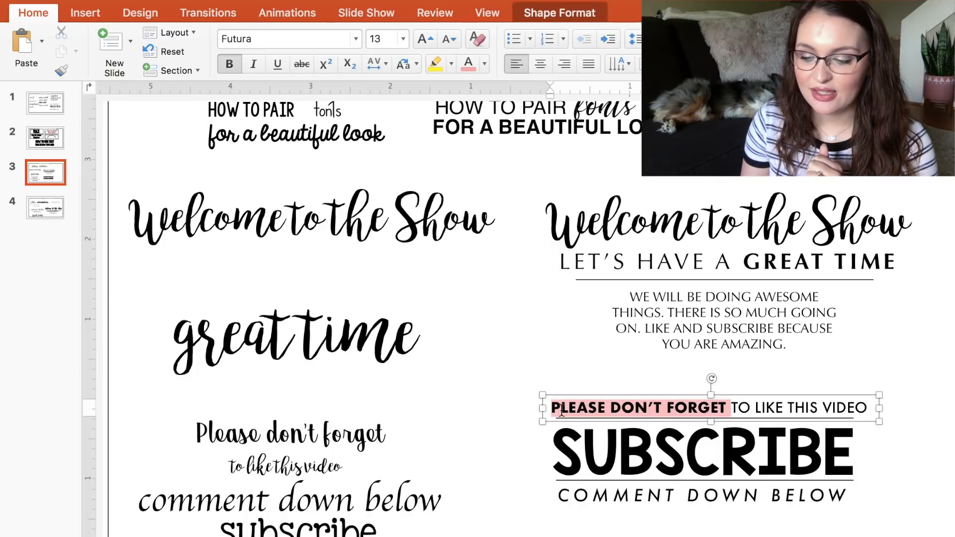
pyautogui.click(792, 411)
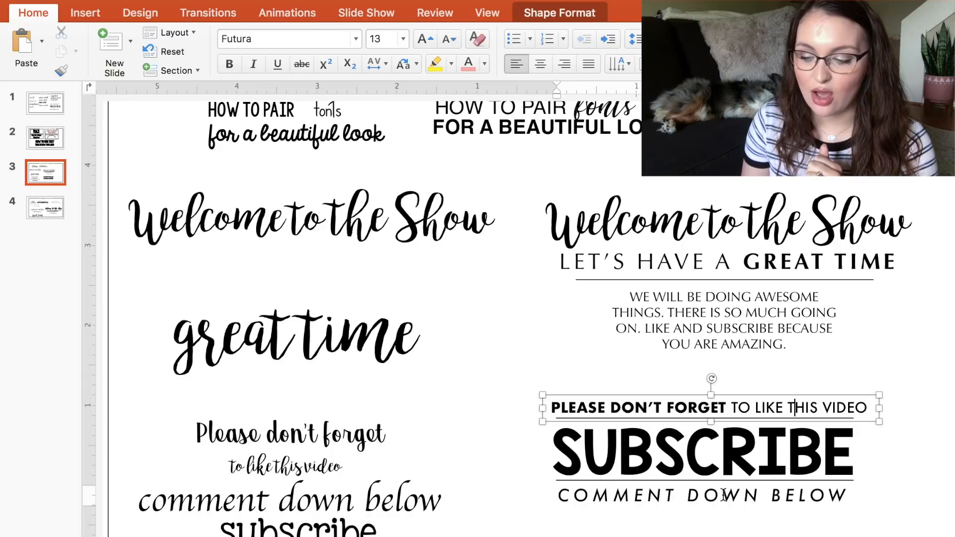
pyautogui.click(723, 495)
pyautogui.click(691, 406)
pyautogui.click(674, 407)
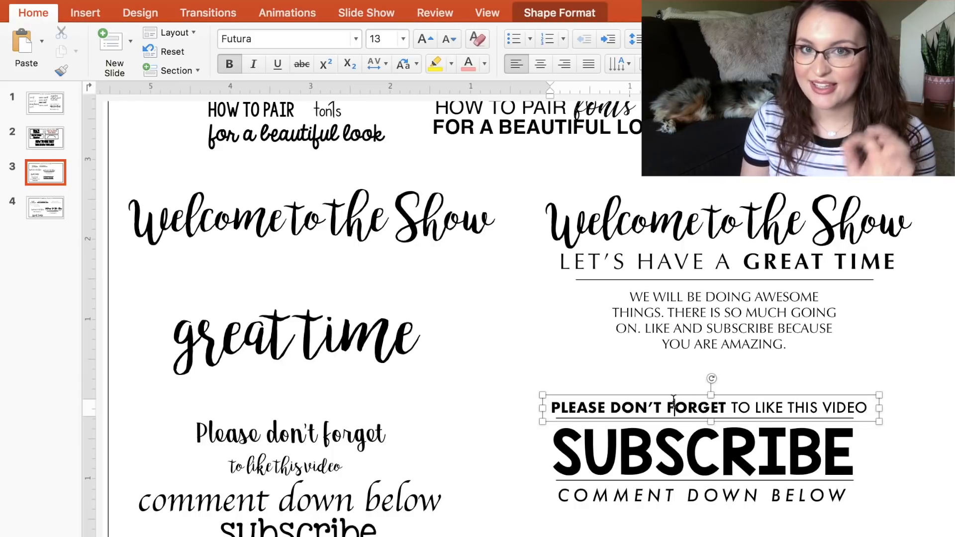
pyautogui.click(649, 496)
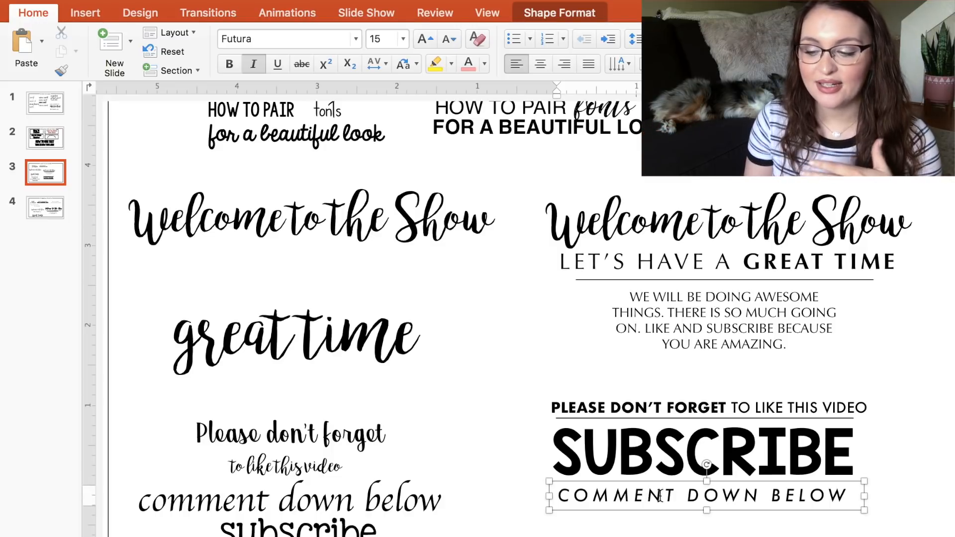
pyautogui.click(938, 408)
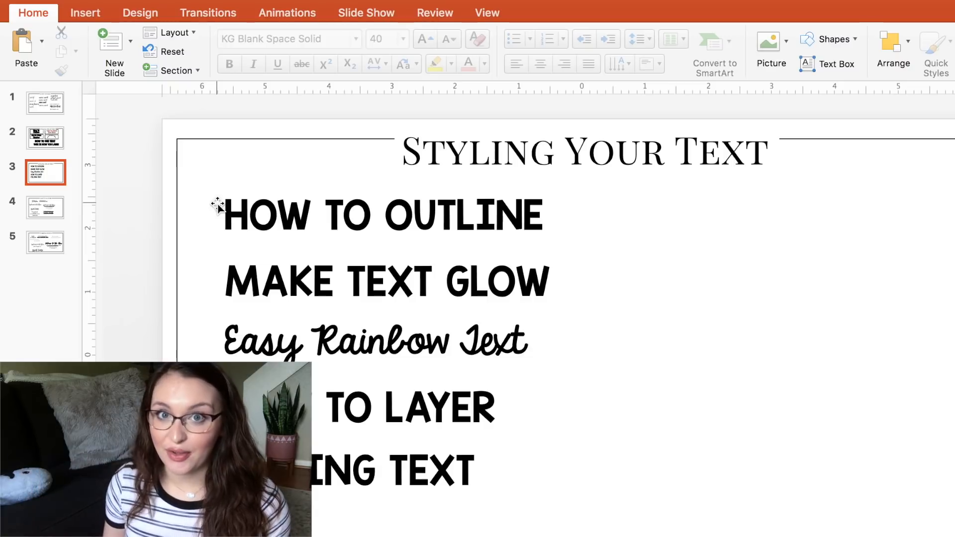
# - Open the text formatting options for the "HOW TO OUTLINE" text box and set its solid text fill to white
pyautogui.click(250, 204)
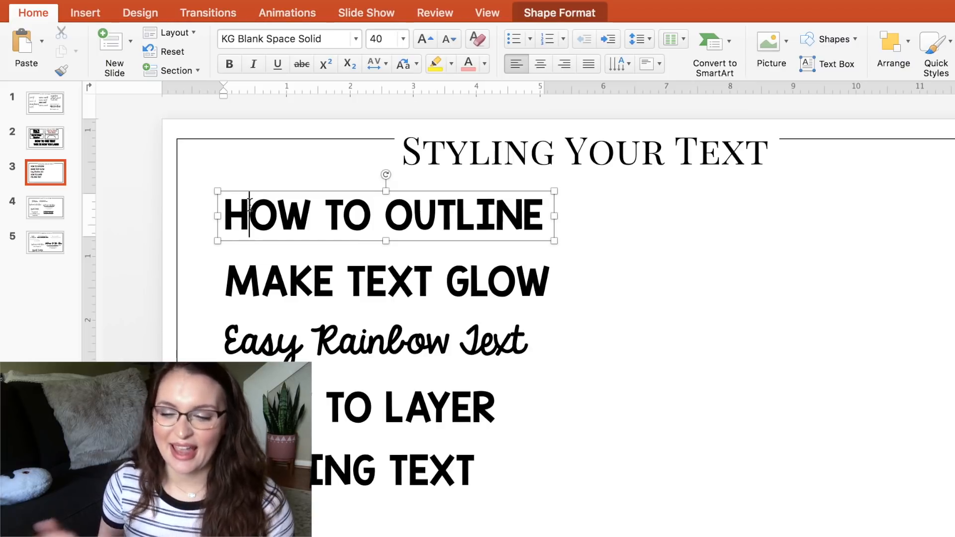
pyautogui.doubleClick(274, 215)
pyautogui.tripleClick(274, 215)
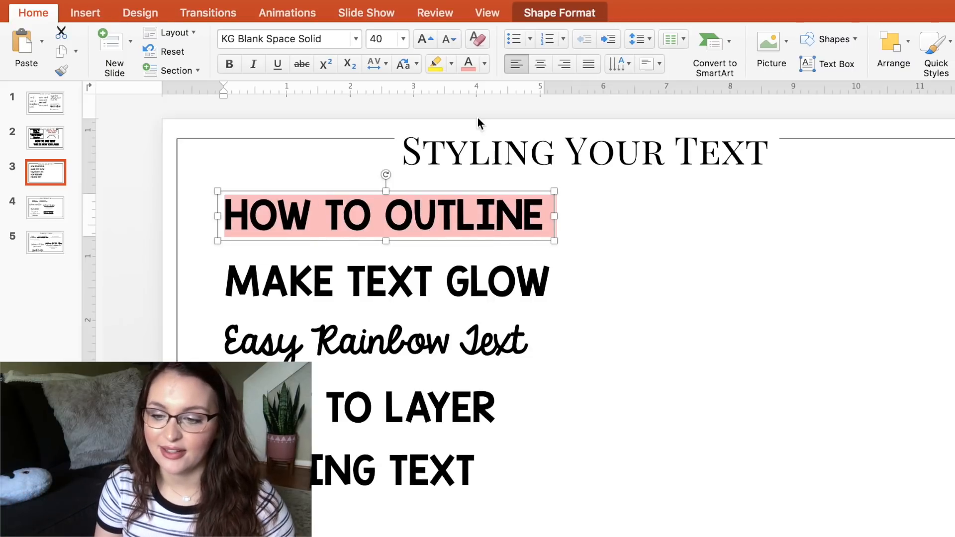
pyautogui.doubleClick(464, 192)
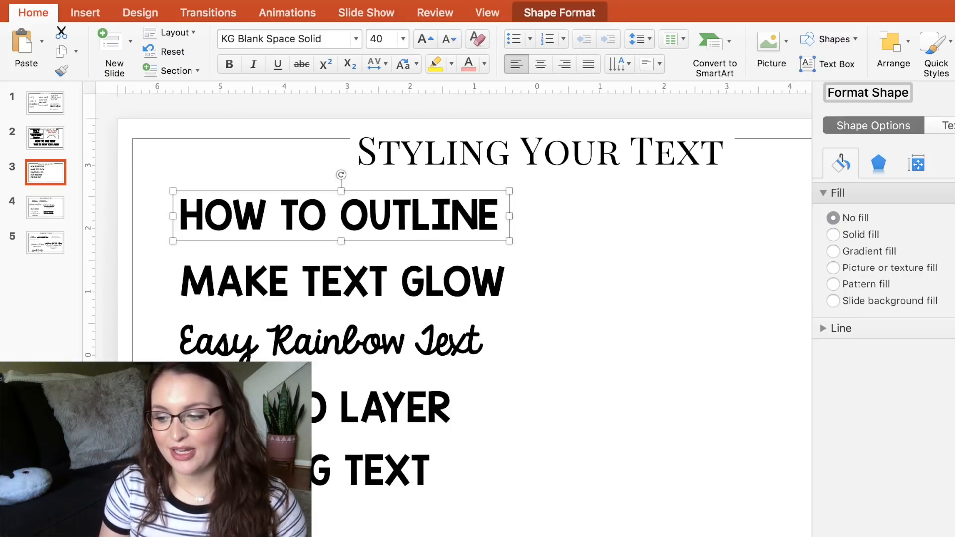
pyautogui.click(948, 125)
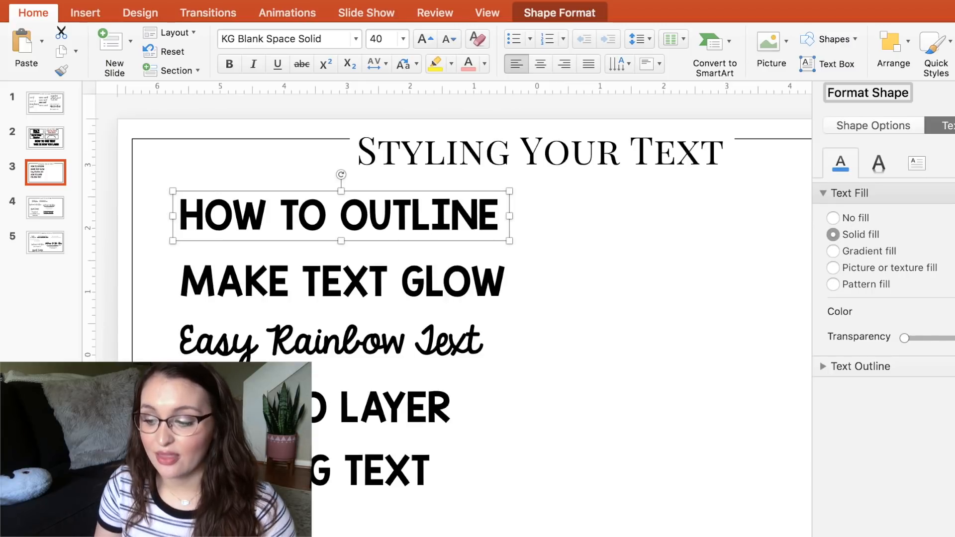
pyautogui.click(952, 312)
pyautogui.click(918, 357)
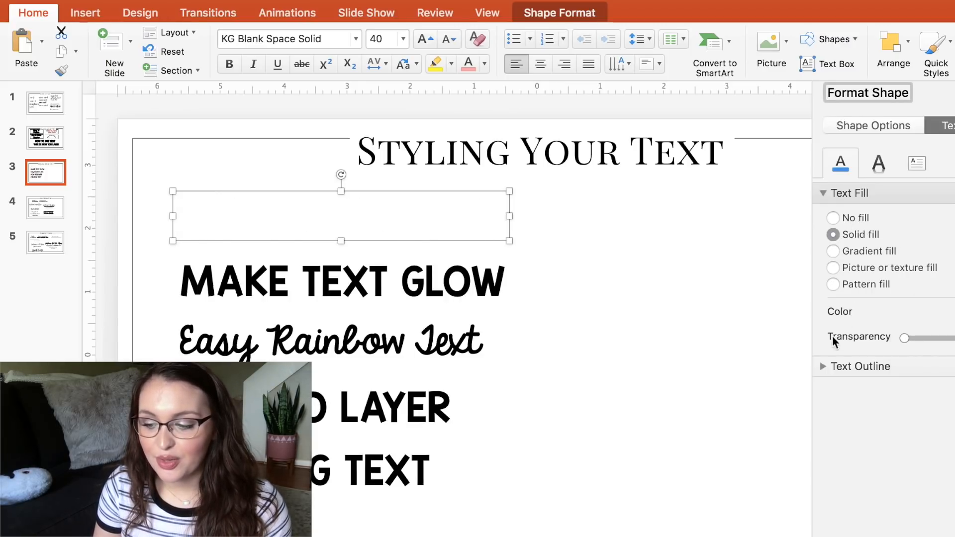
# - Give the "HOW TO OUTLINE" text a solid text outline in black
pyautogui.click(824, 366)
pyautogui.click(833, 408)
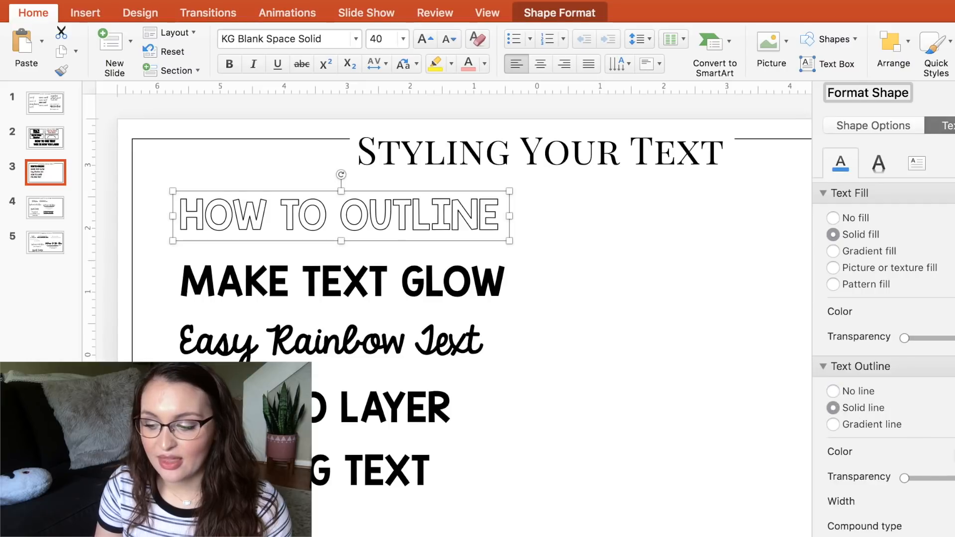
pyautogui.click(952, 452)
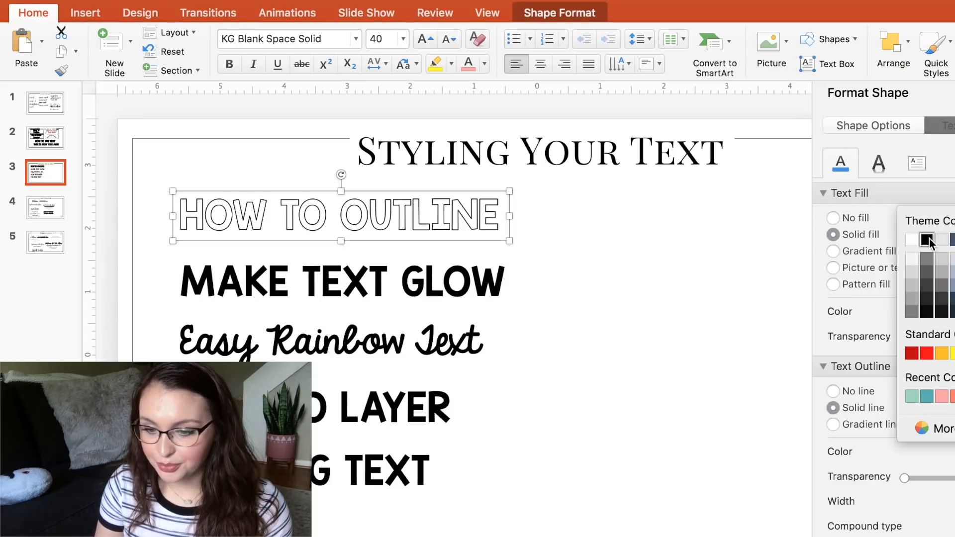
pyautogui.click(929, 239)
pyautogui.click(728, 254)
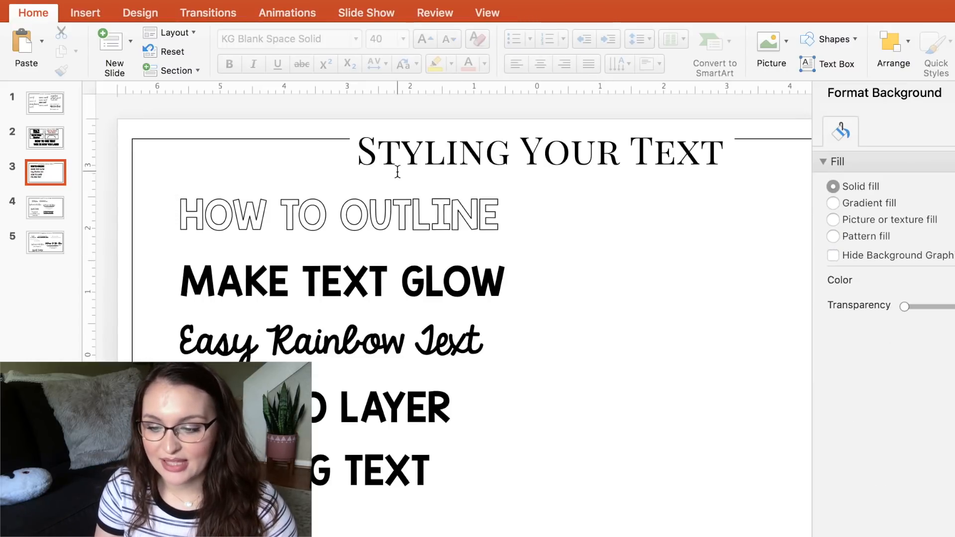
# - Try several widths for the "HOW TO OUTLINE" text outline and keep a moderately thicker line
pyautogui.click(384, 216)
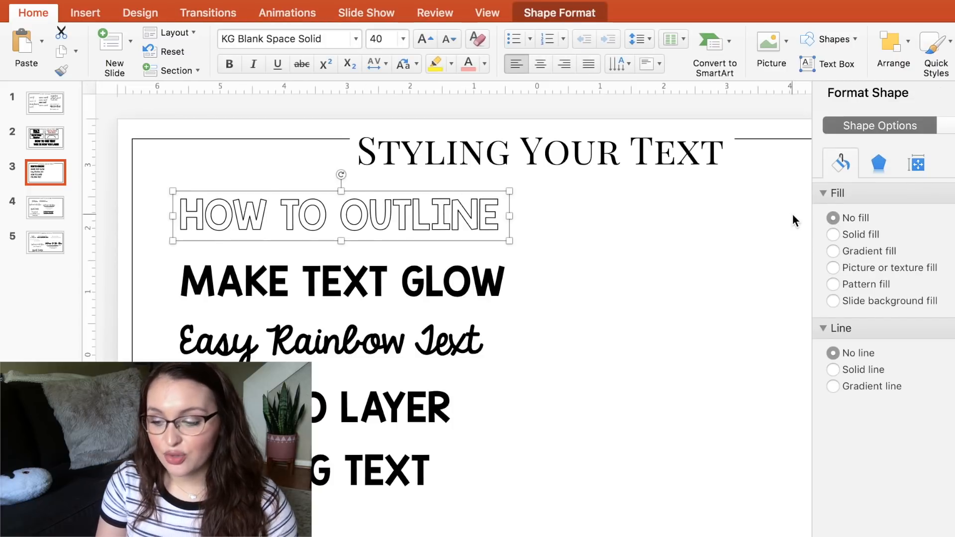
pyautogui.click(950, 125)
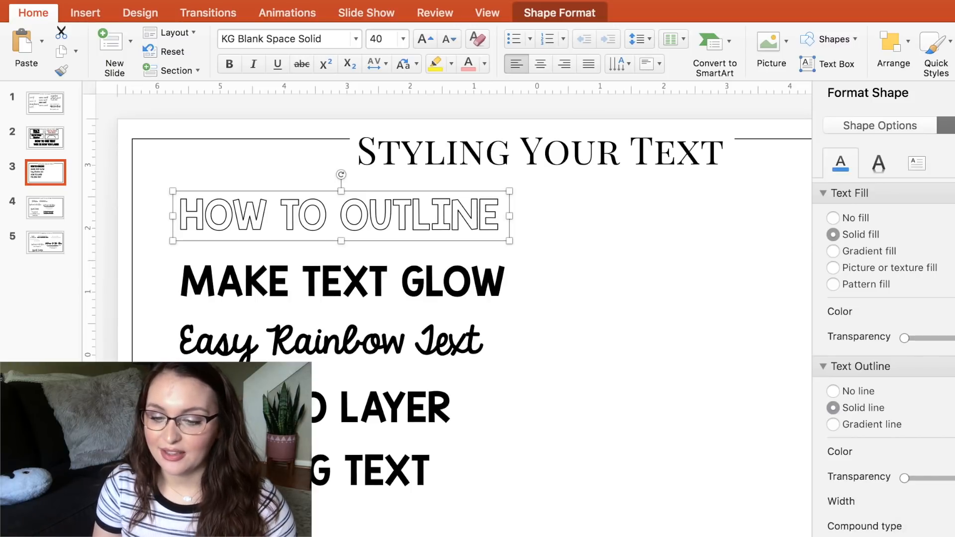
pyautogui.press('Return')
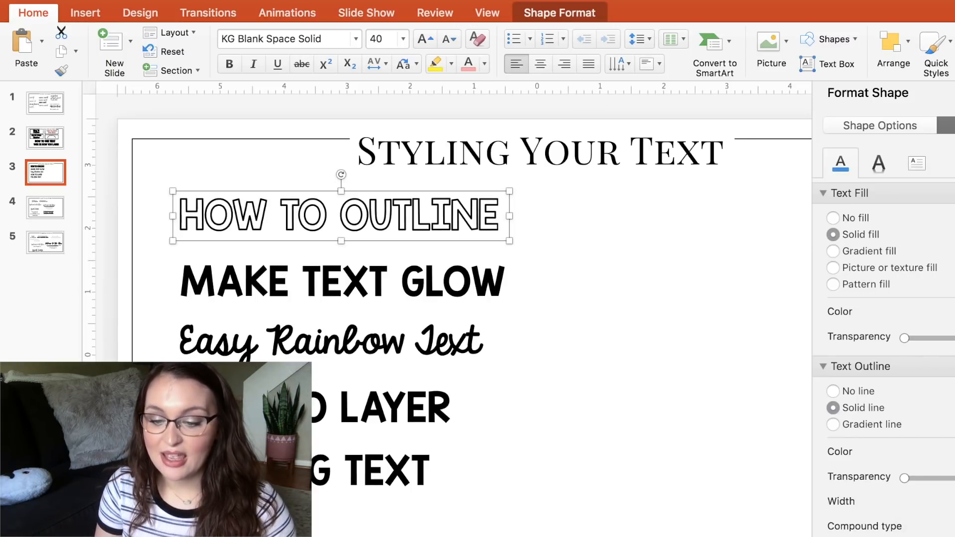
pyautogui.press('Return')
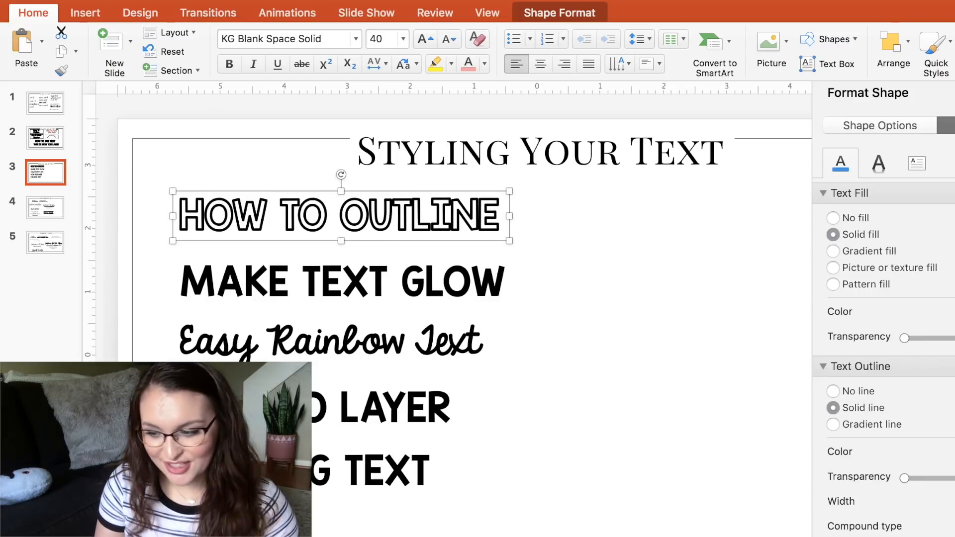
pyautogui.press('Return')
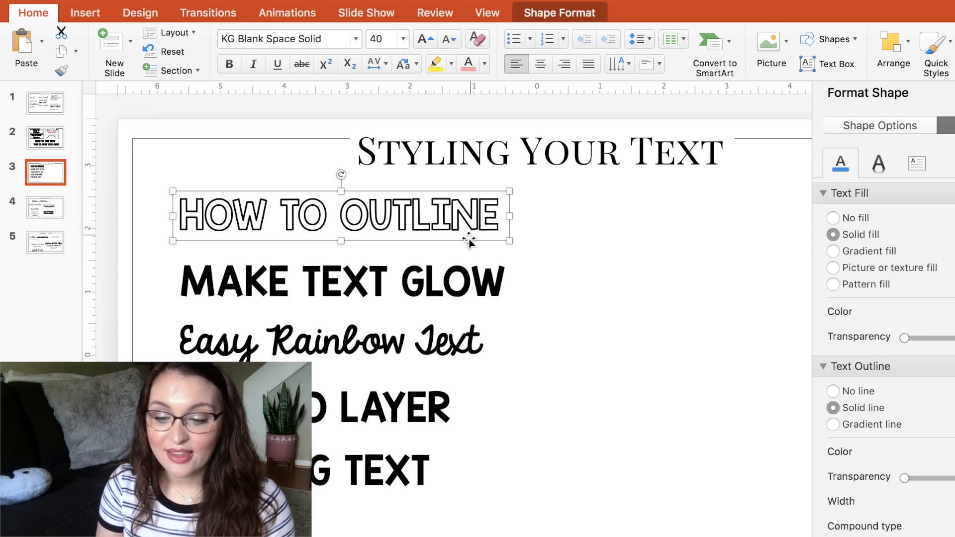
pyautogui.click(400, 278)
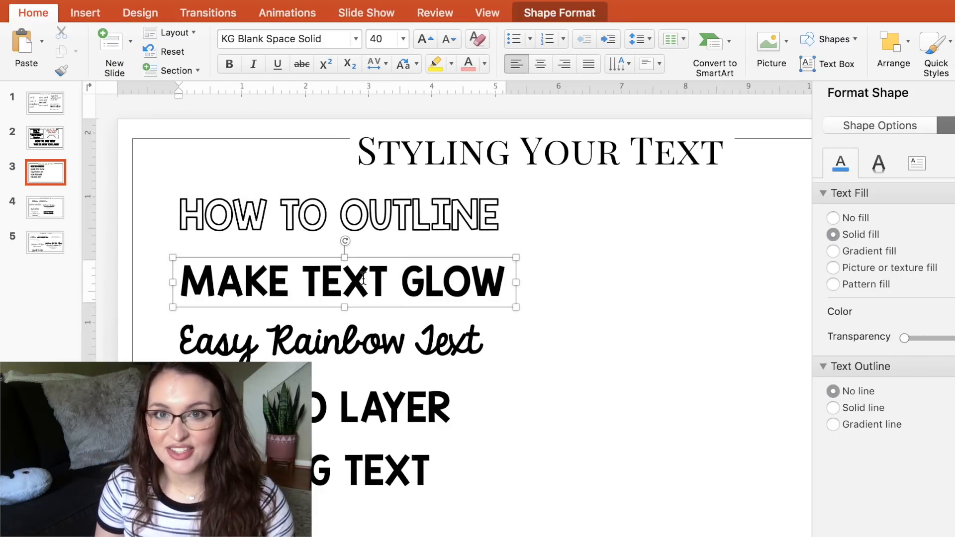
pyautogui.click(703, 247)
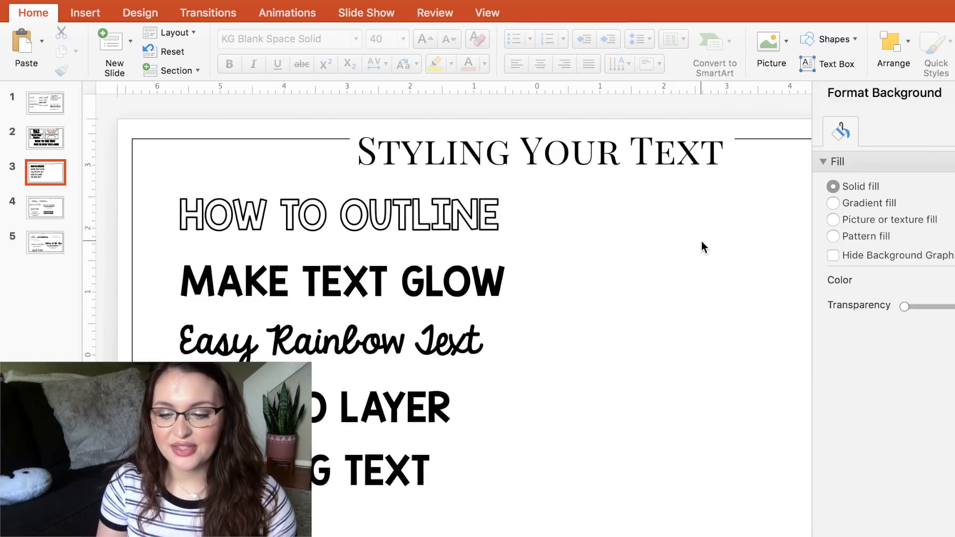
# - Copy the "HOW TO OUTLINE" formatting onto "MAKE TEXT GLOW" with a single-use Format Painter, and undo it
pyautogui.click(462, 210)
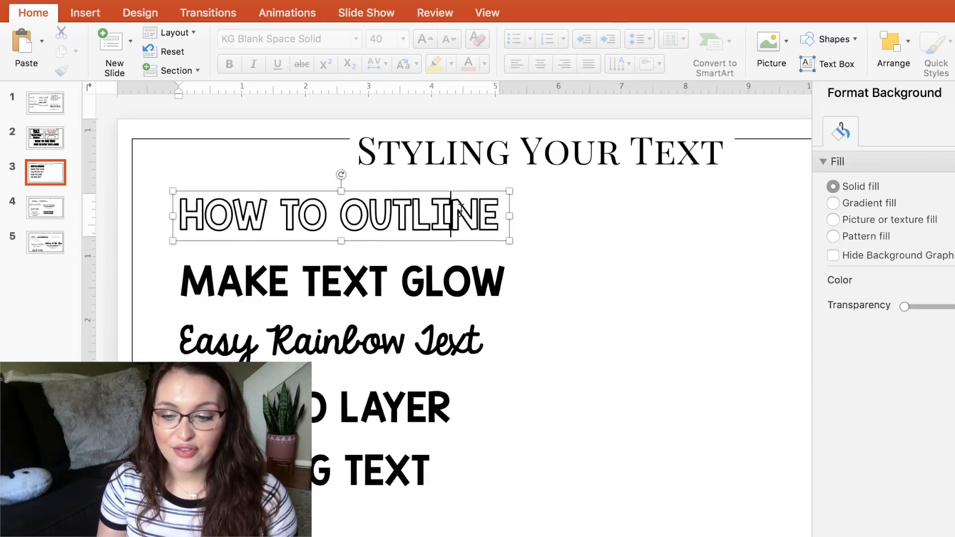
pyautogui.click(423, 190)
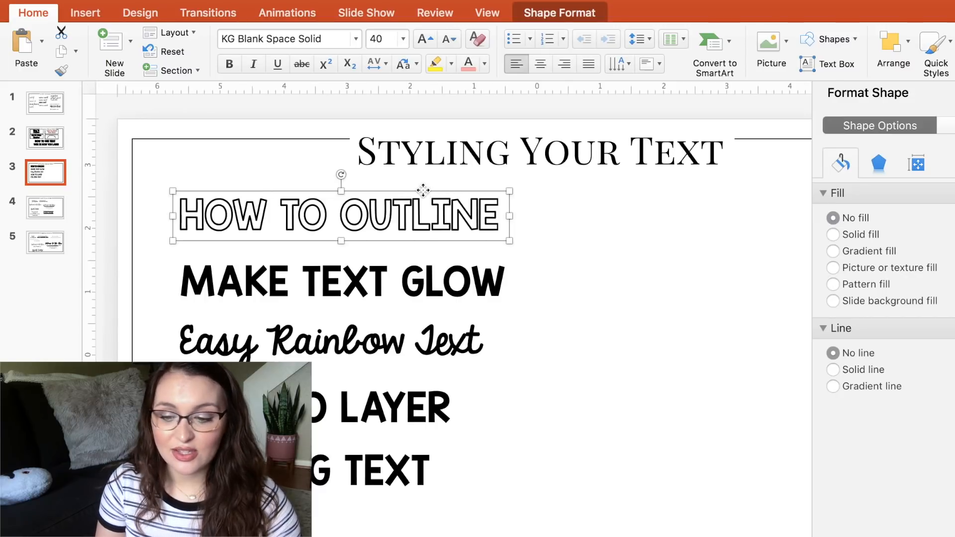
pyautogui.click(62, 71)
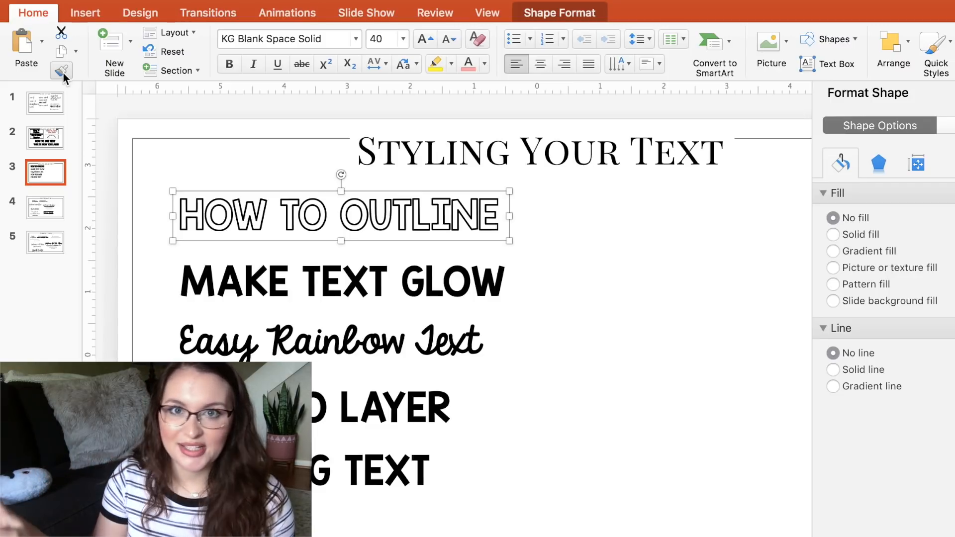
pyautogui.click(247, 276)
pyautogui.click(257, 346)
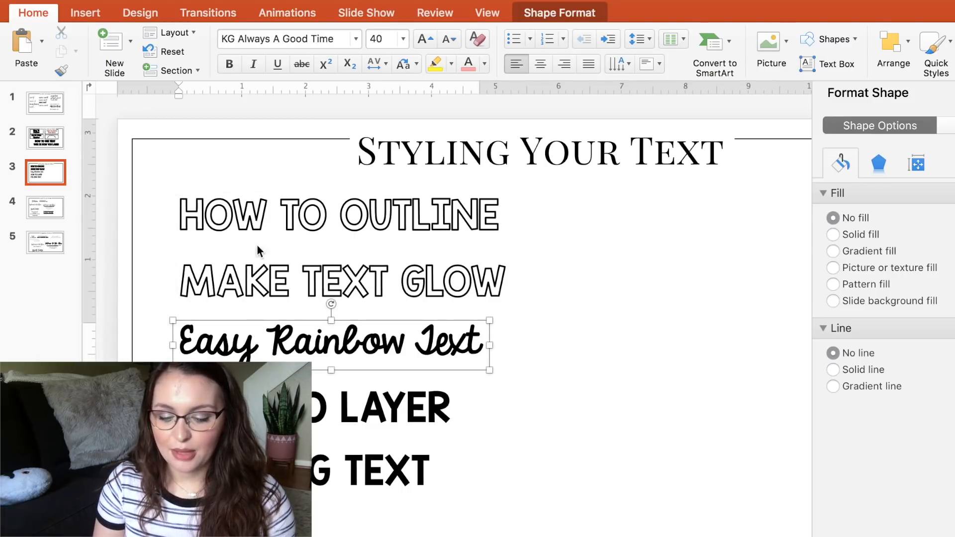
pyautogui.press('cmd+z')
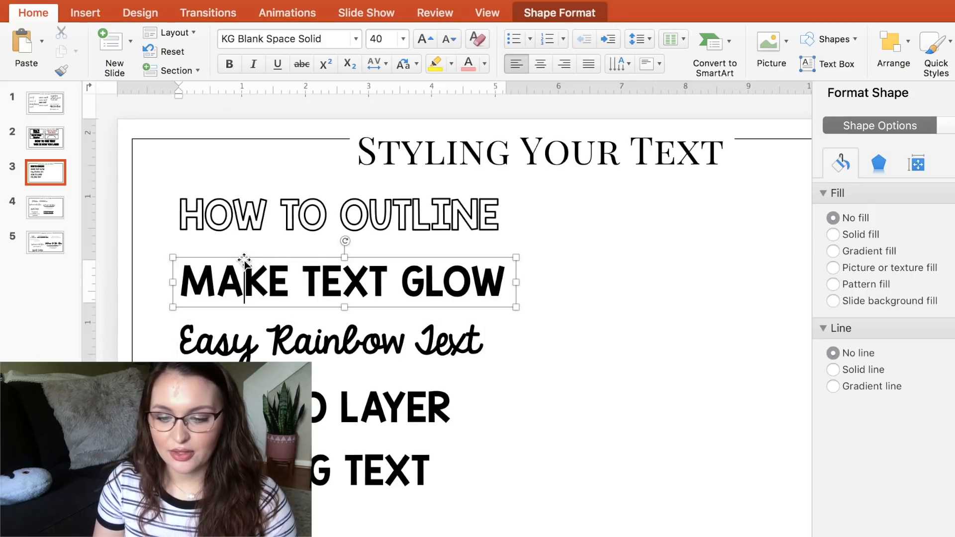
# - Lock the Format Painter on the "HOW TO OUTLINE" style and apply it to both "MAKE TEXT GLOW" and "Easy Rainbow Text"
pyautogui.click(256, 190)
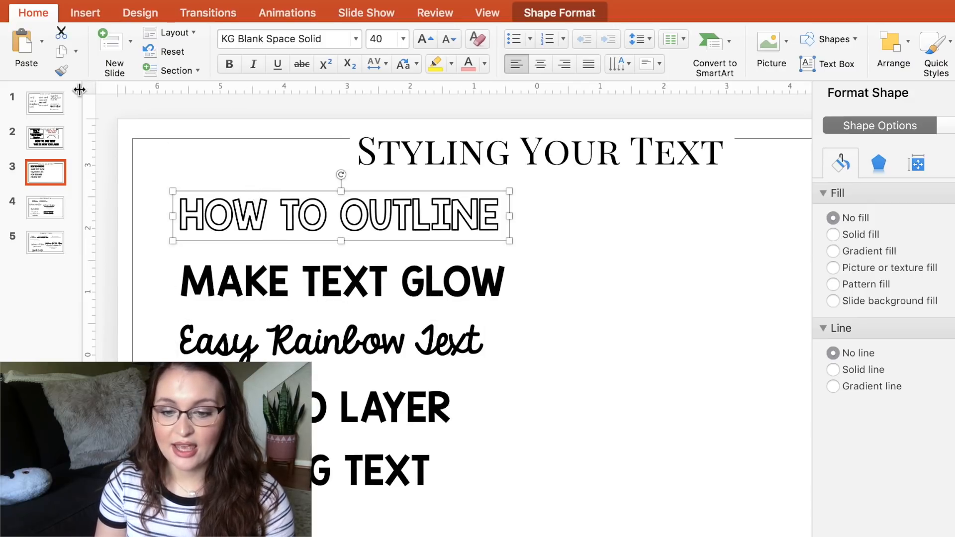
pyautogui.click(60, 68)
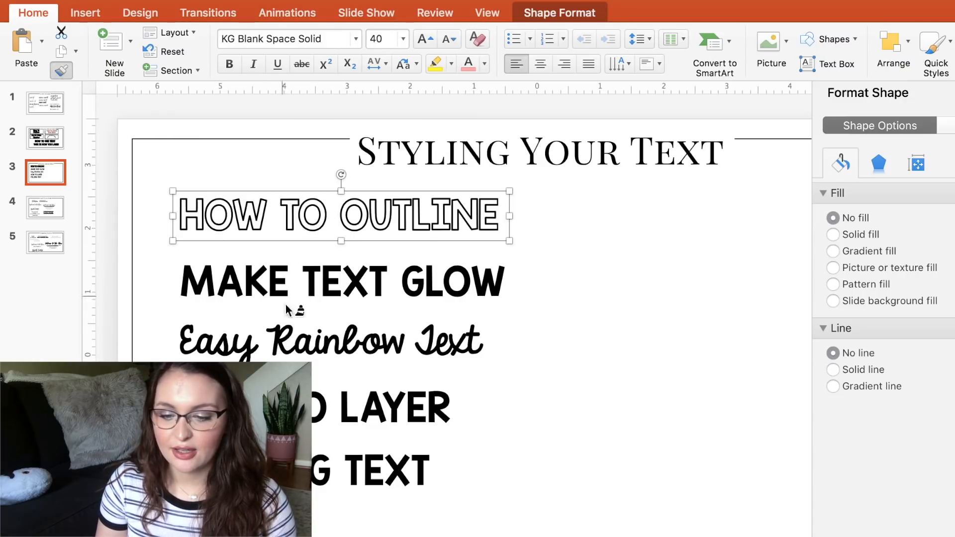
pyautogui.click(269, 273)
pyautogui.click(301, 341)
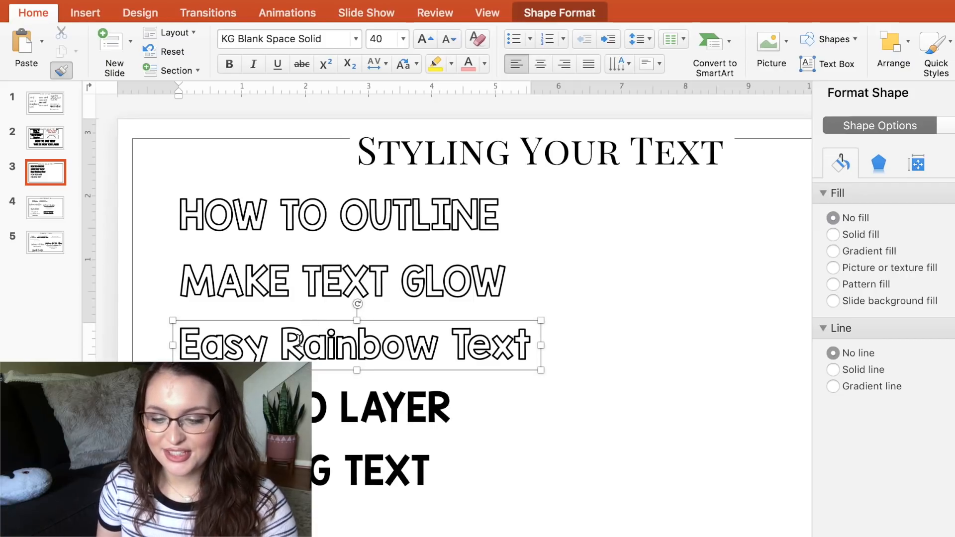
# - Undo both painted formats, reapply the outlined style to "MAKE TEXT GLOW" only, and turn off the Format Painter
pyautogui.press('super+z')
pyautogui.press('super+z')
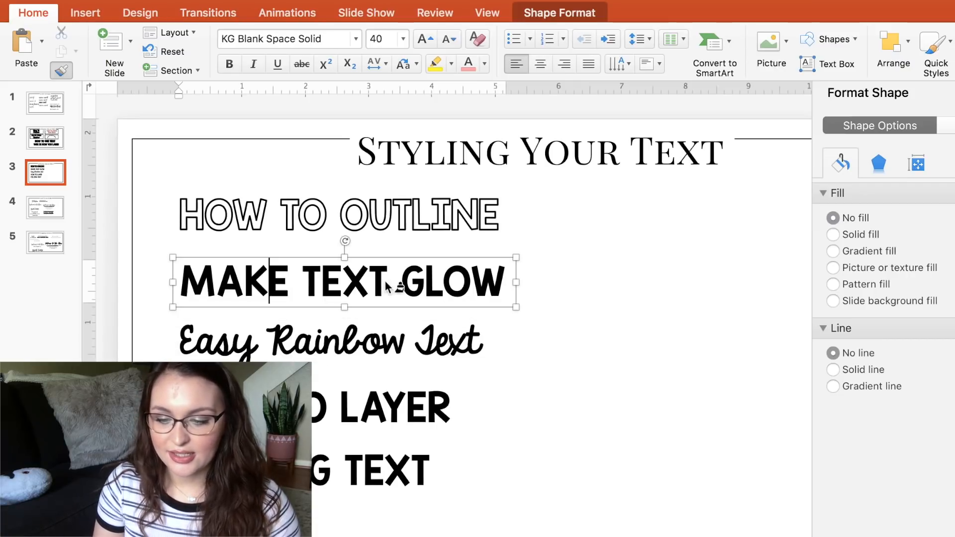
pyautogui.click(332, 291)
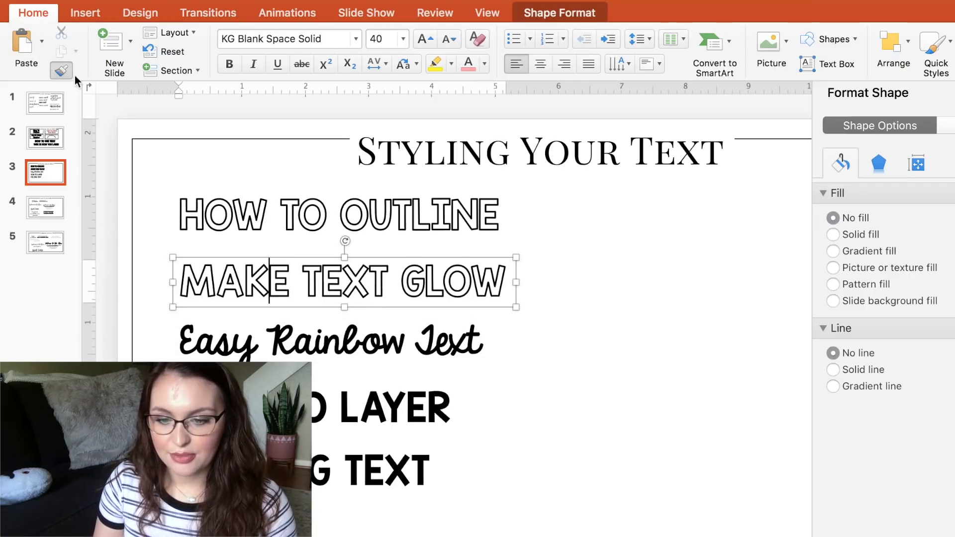
pyautogui.click(237, 122)
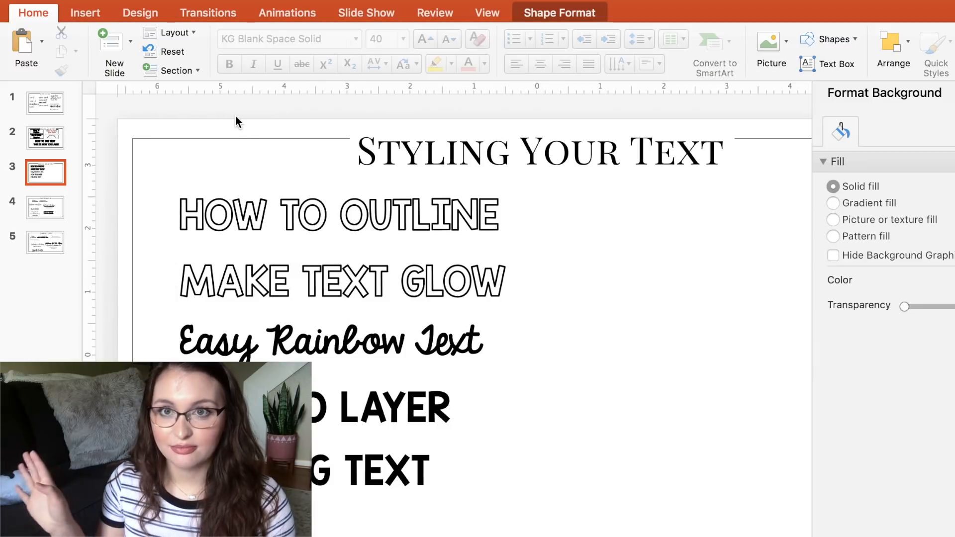
# - Apply a black glow effect to the "MAKE TEXT GLOW" text
pyautogui.click(364, 281)
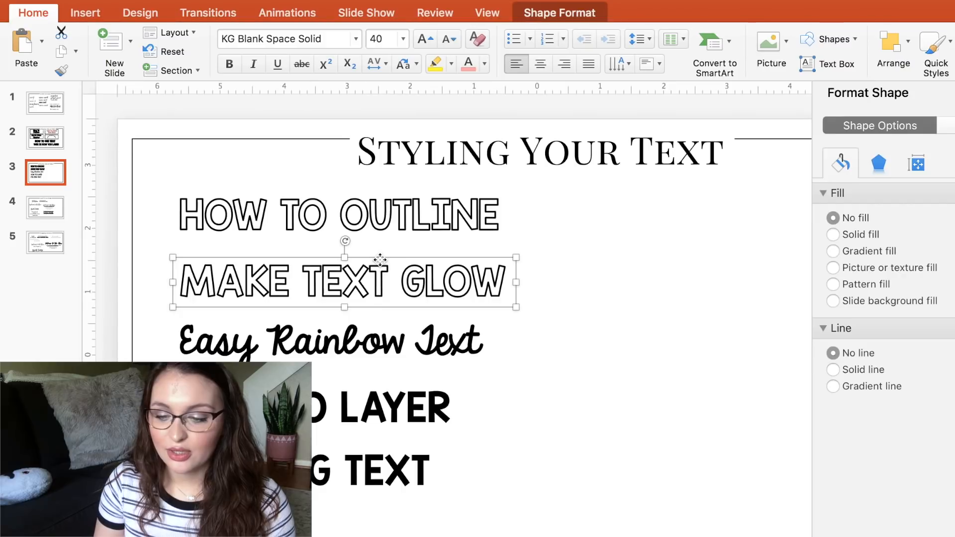
pyautogui.click(949, 126)
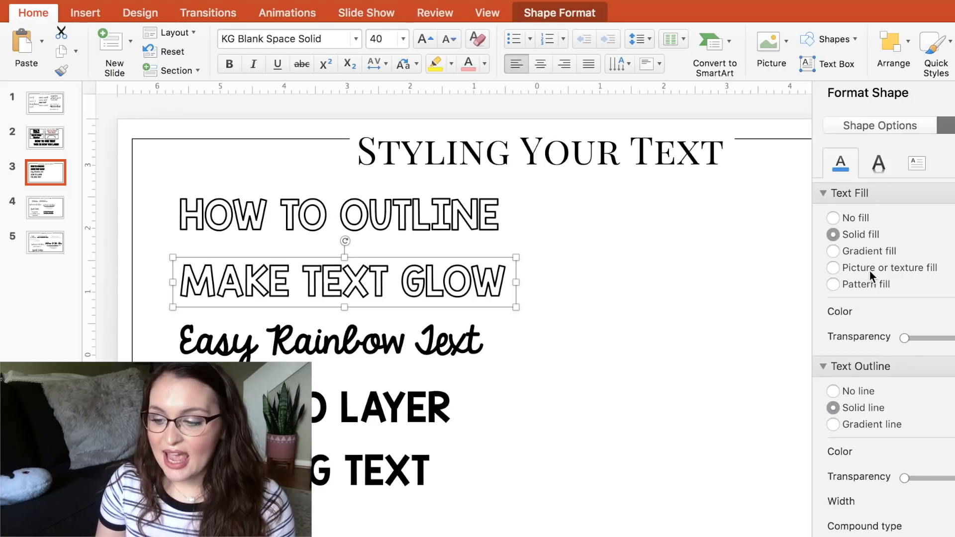
pyautogui.click(878, 164)
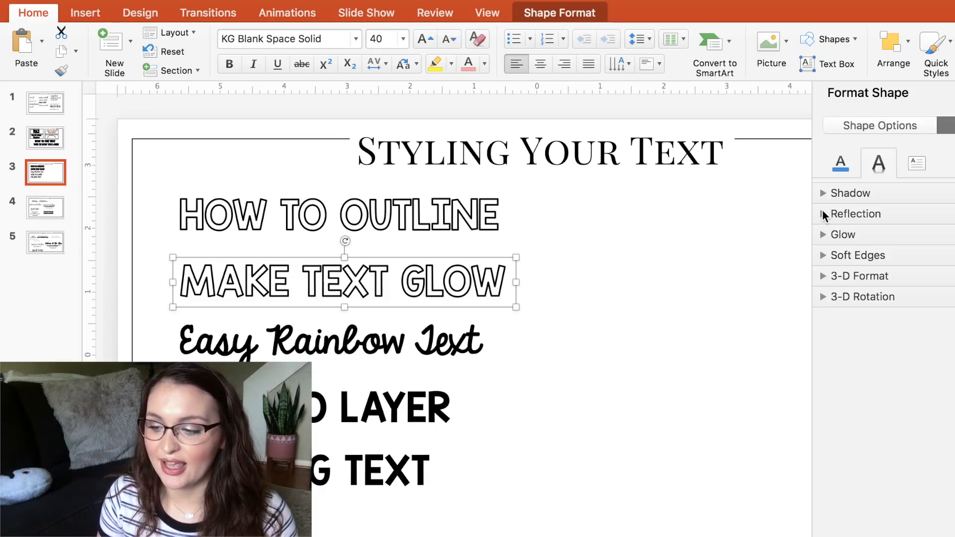
pyautogui.click(825, 234)
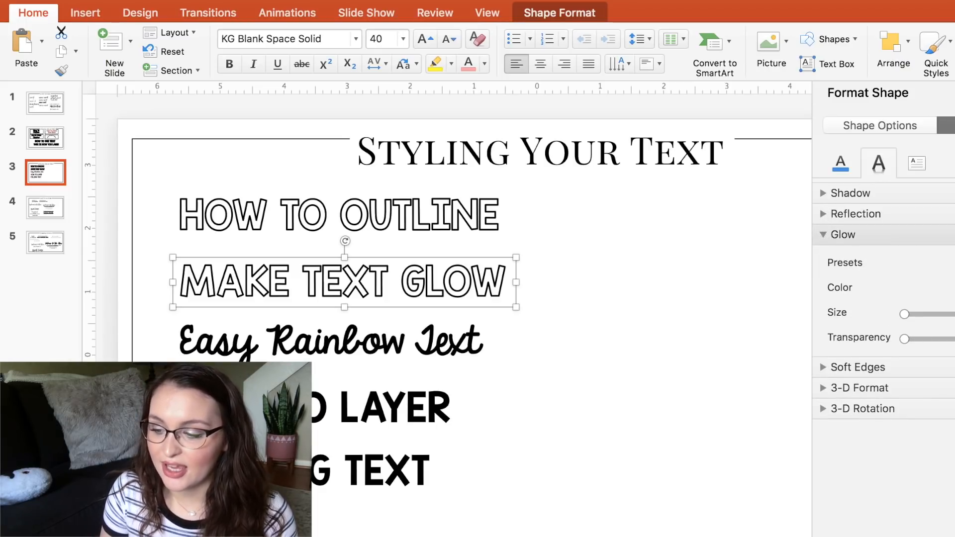
pyautogui.click(953, 288)
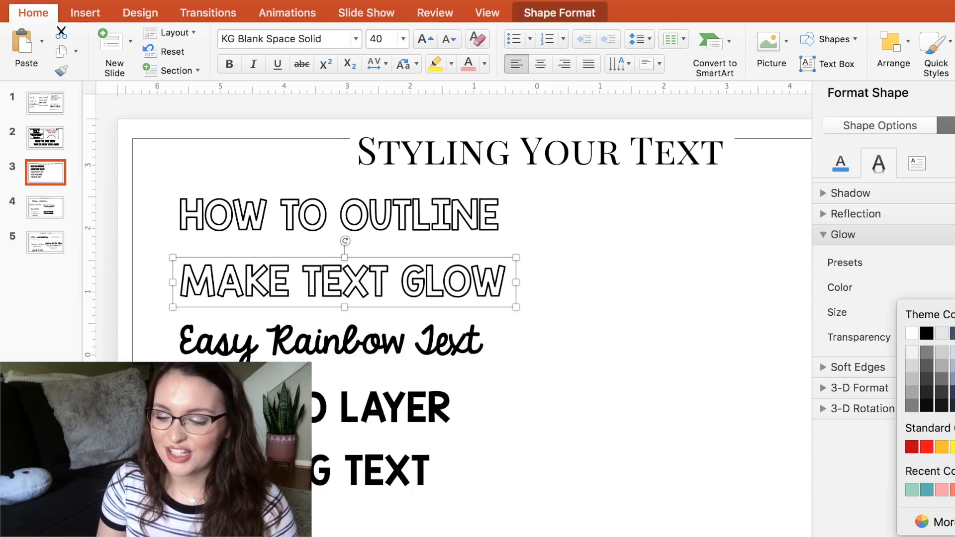
pyautogui.click(928, 333)
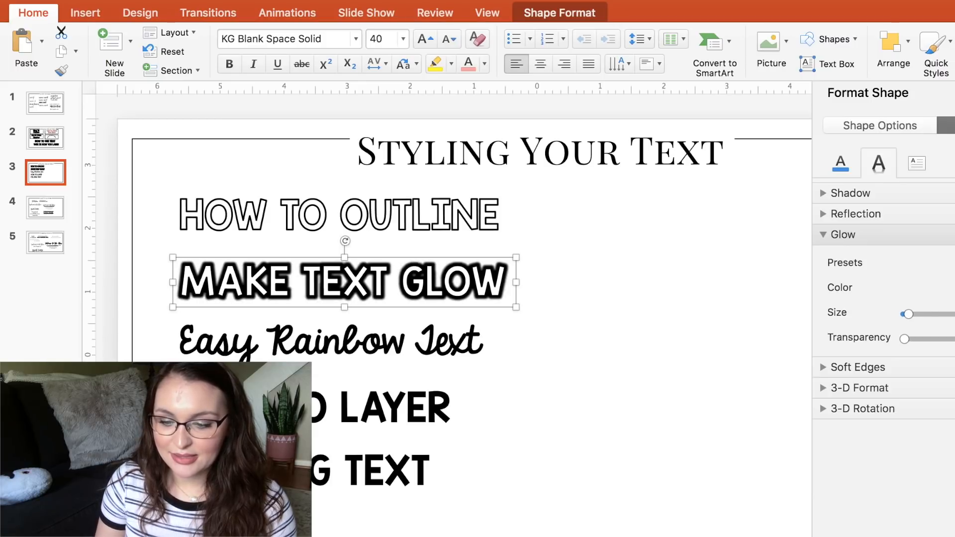
# - Reduce the glow size on "MAKE TEXT GLOW" so it hugs the letters more tightly
pyautogui.moveTo(906, 340)
pyautogui.mouseDown()
pyautogui.moveTo(951, 344)
pyautogui.moveTo(891, 347)
pyautogui.mouseUp()
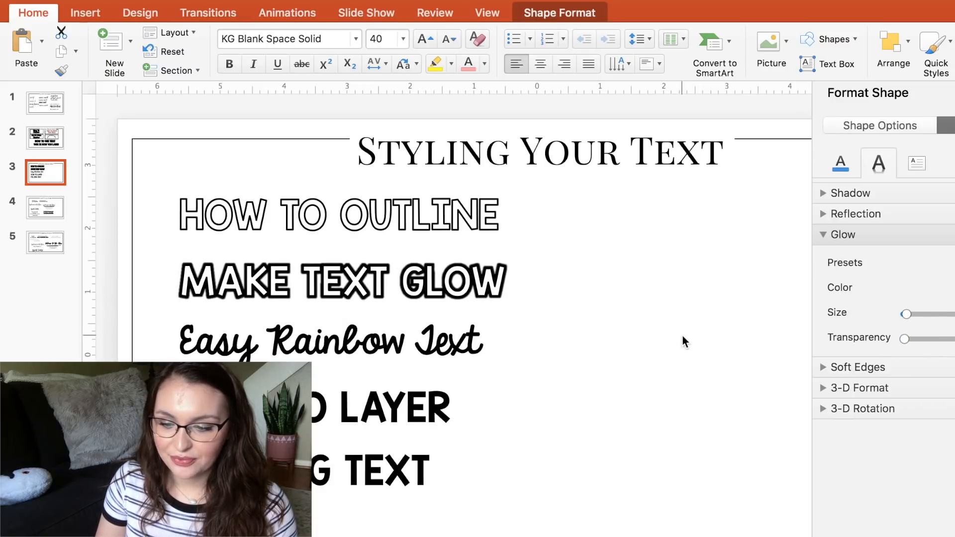
pyautogui.click(593, 313)
pyautogui.click(416, 276)
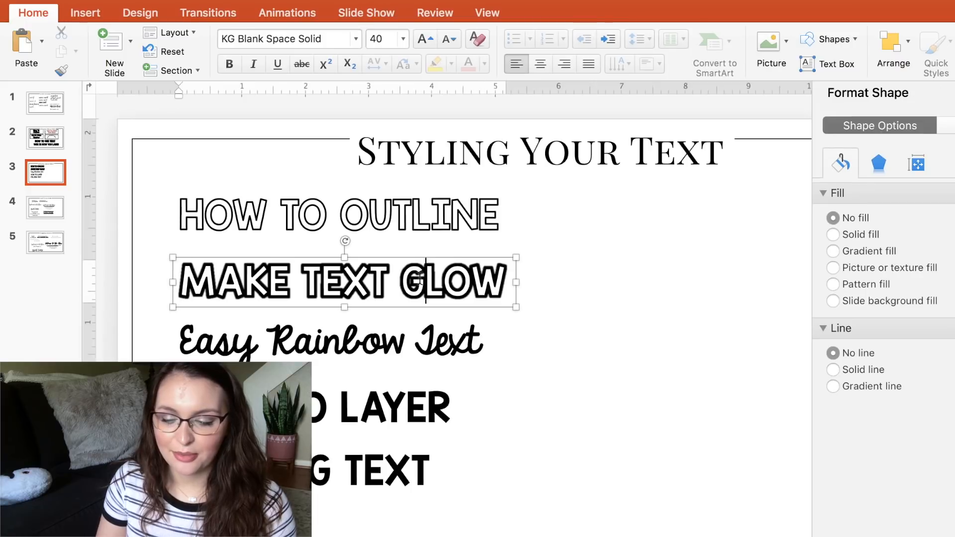
pyautogui.moveTo(415, 276); pyautogui.dragTo(398, 279)
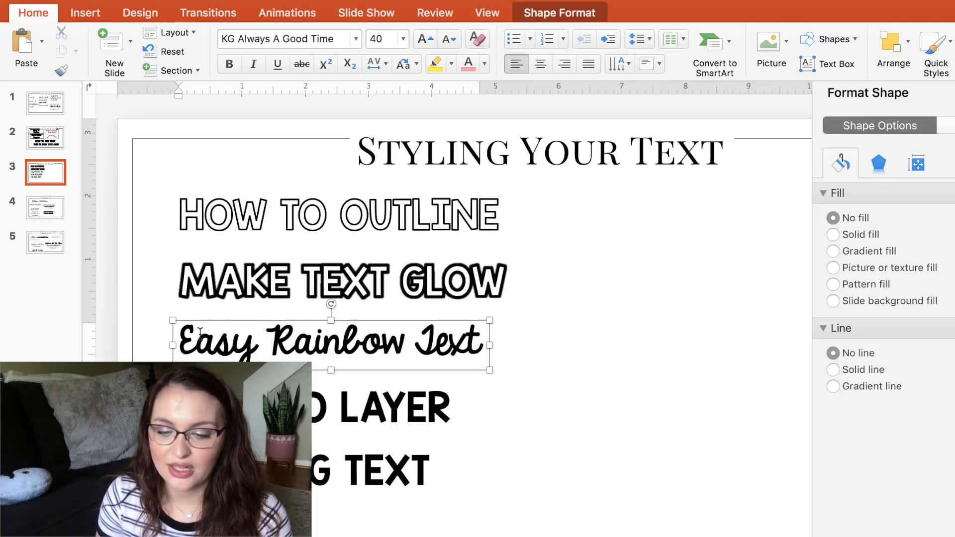
# - Colour the first three letters of "Easy Rainbow Text" individually: "E" pink, "a" mint green and "s" teal
pyautogui.moveTo(196, 338); pyautogui.dragTo(160, 334)
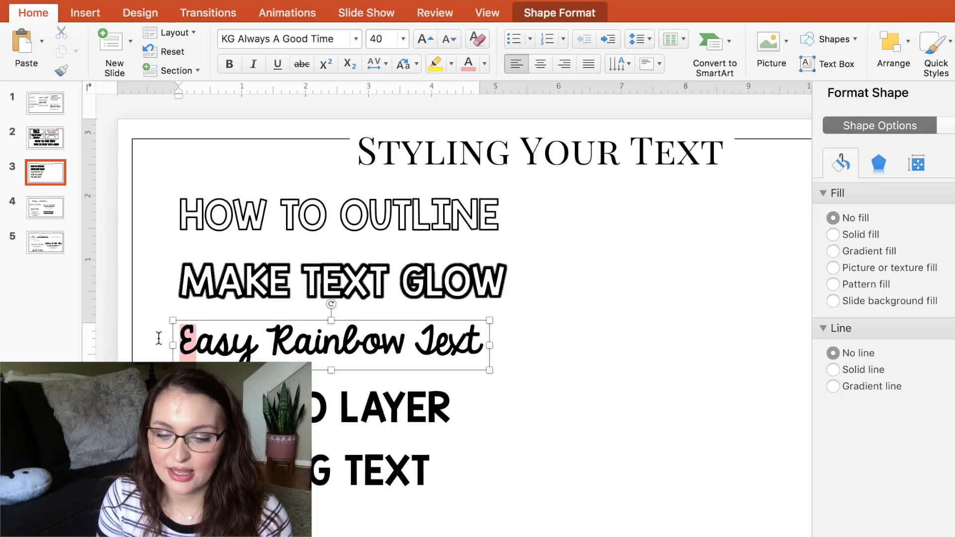
pyautogui.click(468, 63)
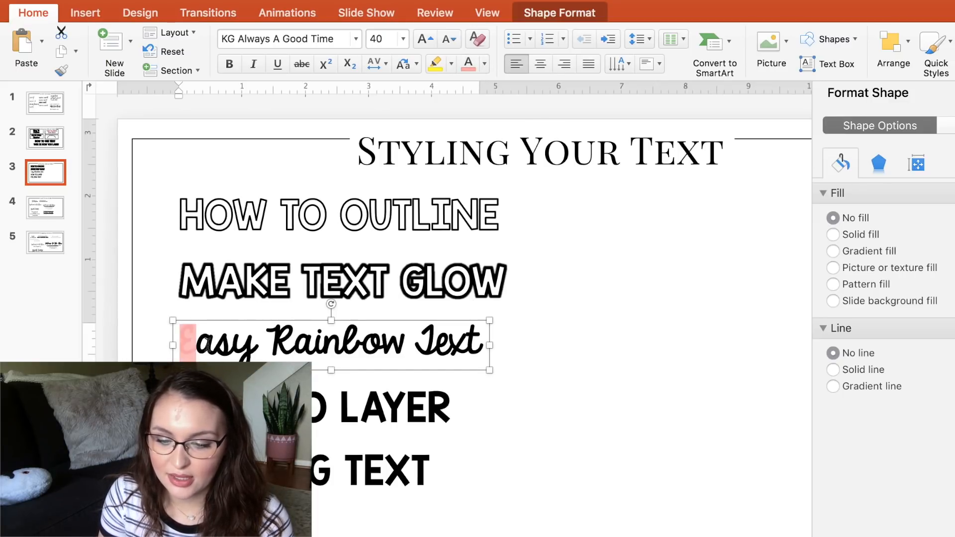
pyautogui.moveTo(218, 339); pyautogui.dragTo(198, 343)
pyautogui.click(484, 63)
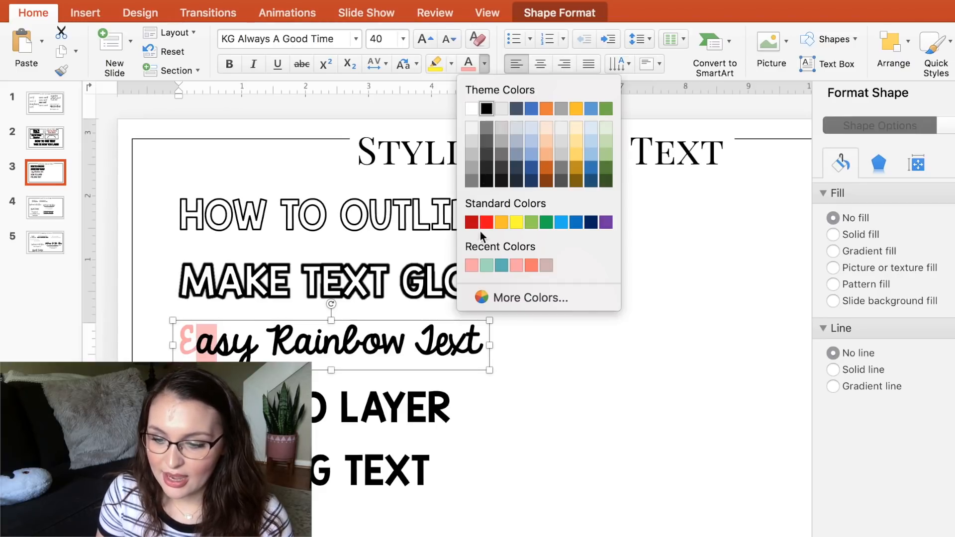
pyautogui.click(487, 266)
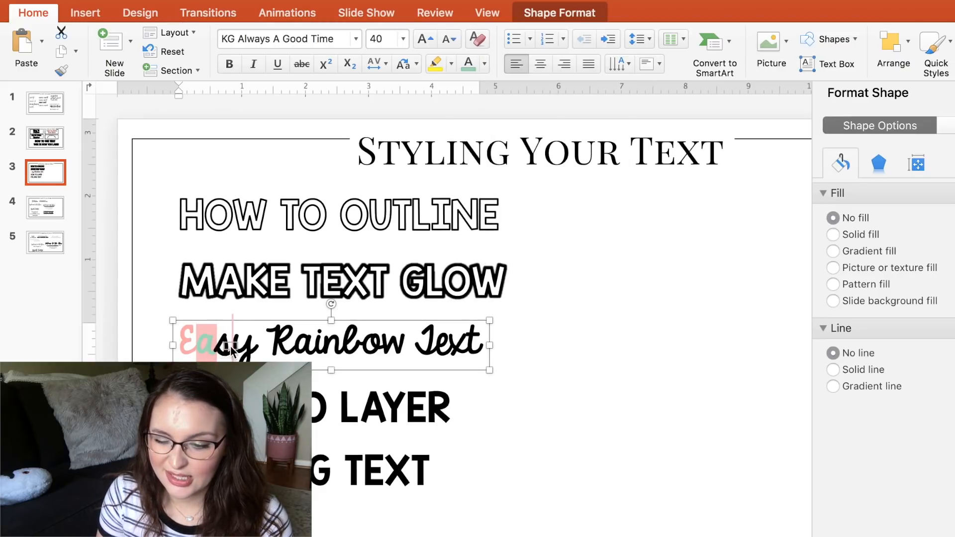
pyautogui.click(217, 343)
pyautogui.moveTo(217, 344); pyautogui.dragTo(233, 343)
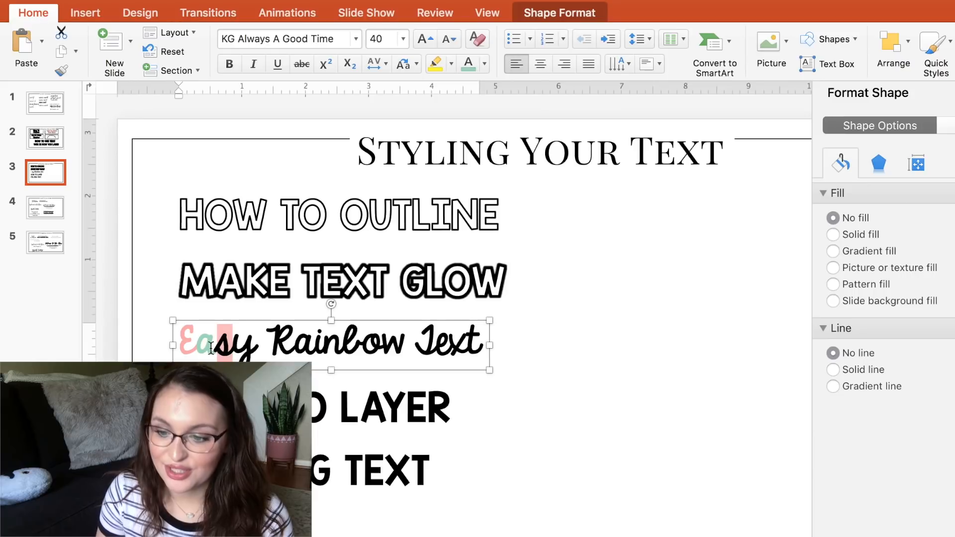
pyautogui.click(484, 63)
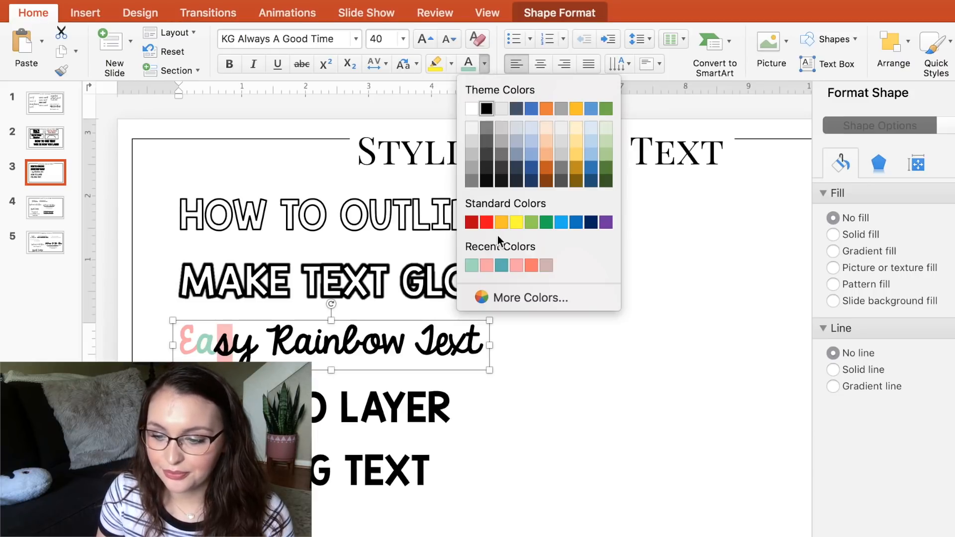
pyautogui.click(505, 262)
pyautogui.click(251, 340)
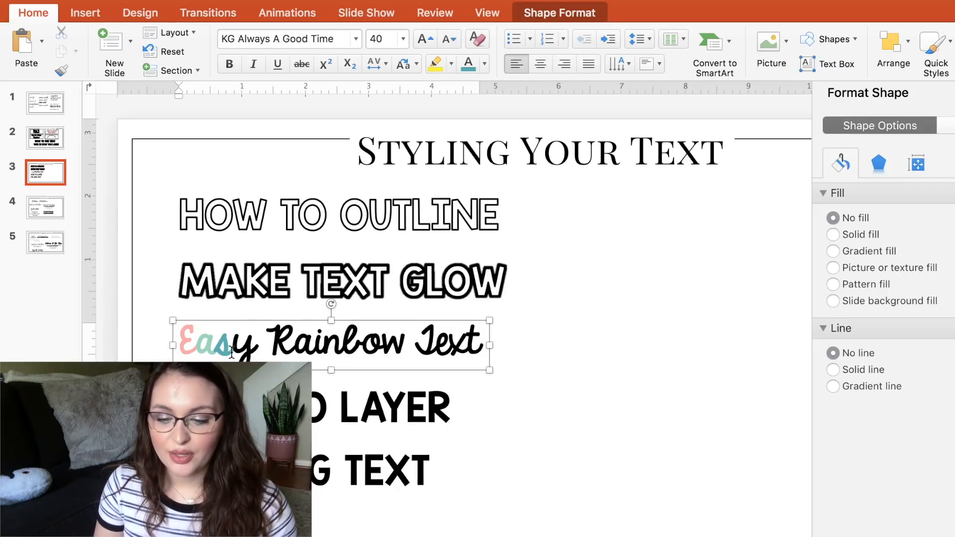
# - Copy the coloured letters "Eas" and paste them directly after the originals
pyautogui.moveTo(231, 351); pyautogui.dragTo(153, 348)
pyautogui.press('super+c')
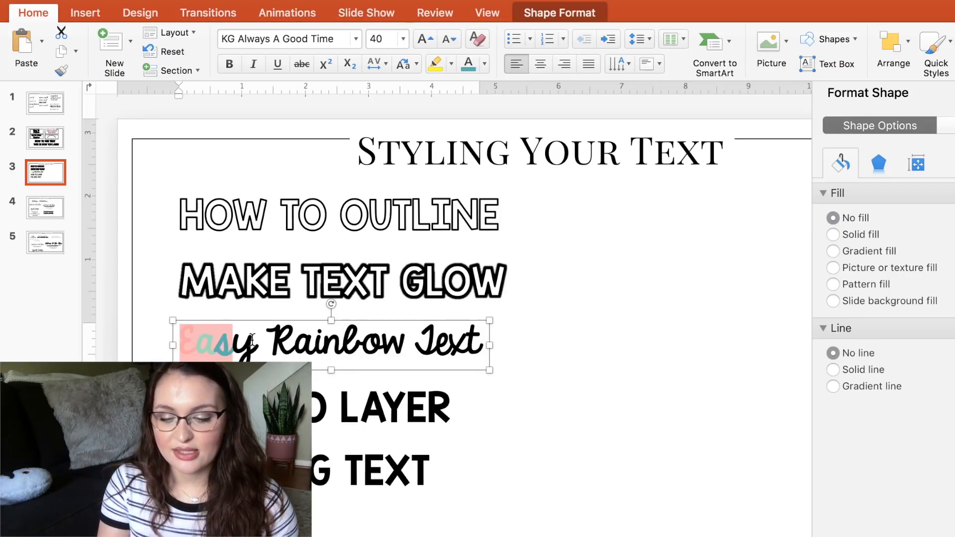
pyautogui.press('Right')
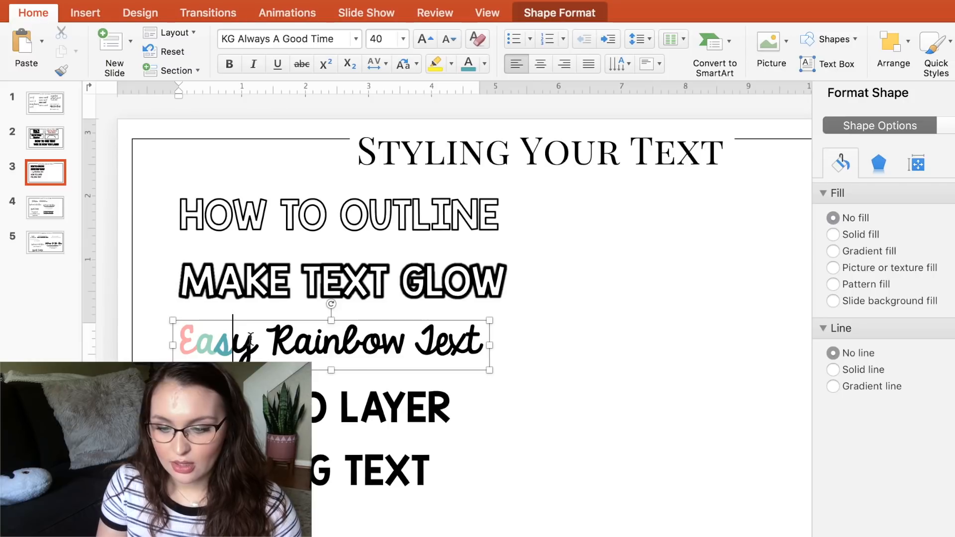
pyautogui.press('super+v')
# - Delete everything in the rainbow text line after the first coloured "Eas"
pyautogui.moveTo(180, 343); pyautogui.dragTo(600, 348)
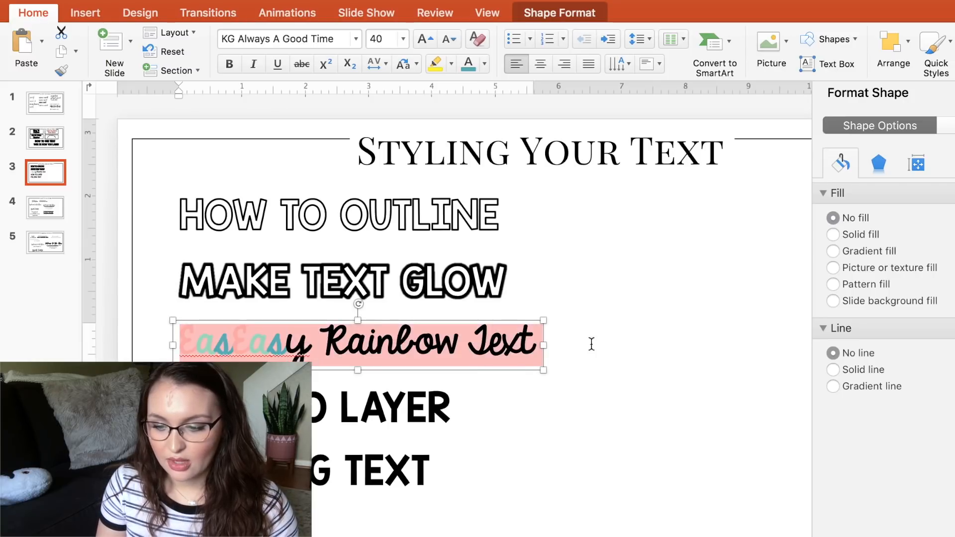
pyautogui.moveTo(536, 335)
pyautogui.mouseDown()
pyautogui.moveTo(520, 344)
pyautogui.moveTo(535, 343)
pyautogui.mouseUp()
pyautogui.click(533, 344)
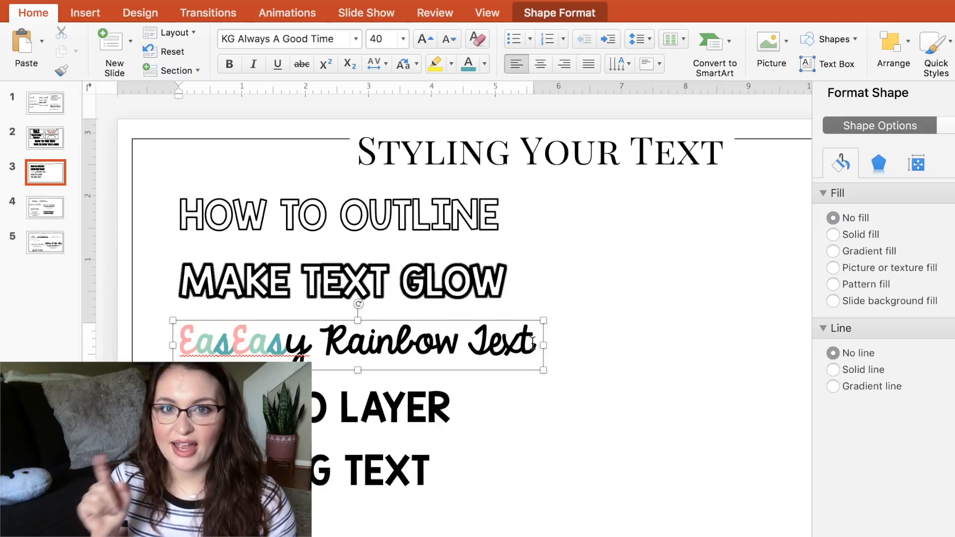
pyautogui.press('BackSpace')
pyautogui.press('BackSpace')
pyautogui.press('BackSpace')
pyautogui.press('BackSpace')
pyautogui.press('BackSpace')
pyautogui.press('BackSpace')
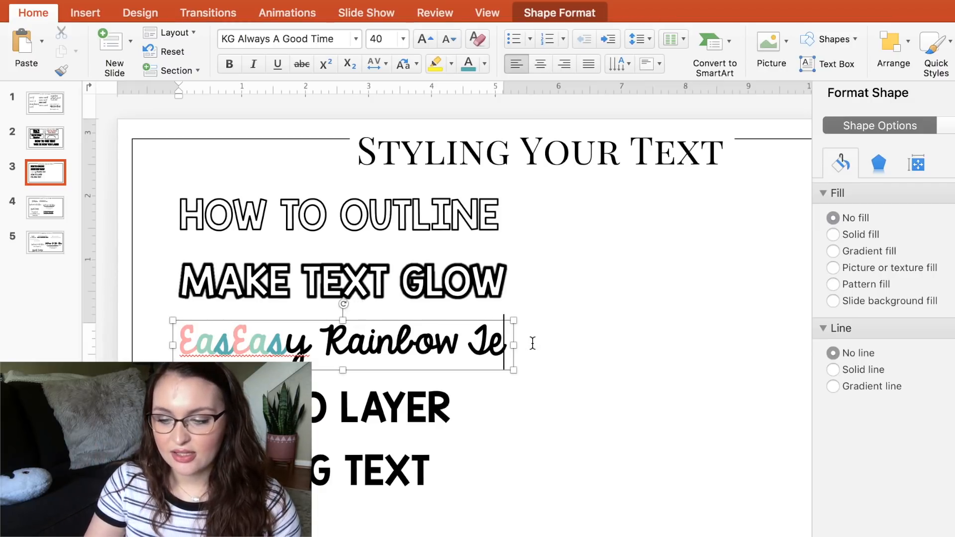
pyautogui.press('BackSpace')
pyautogui.press('BackSpace')
pyautogui.press('BackSpace')
pyautogui.press('BackSpace')
pyautogui.press('BackSpace')
pyautogui.press('BackSpace')
pyautogui.press('BackSpace')
pyautogui.press('BackSpace')
pyautogui.press('BackSpace')
pyautogui.press('BackSpace')
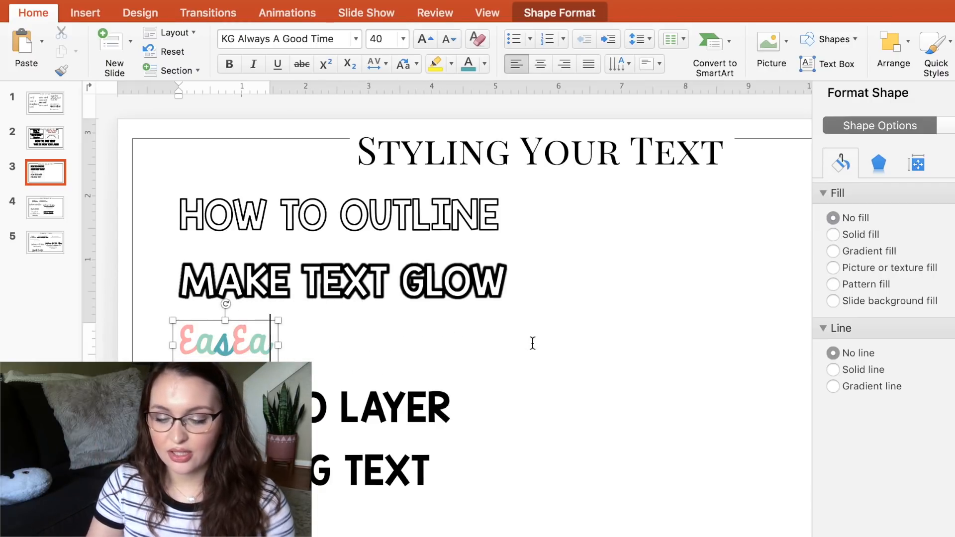
pyautogui.press('BackSpace')
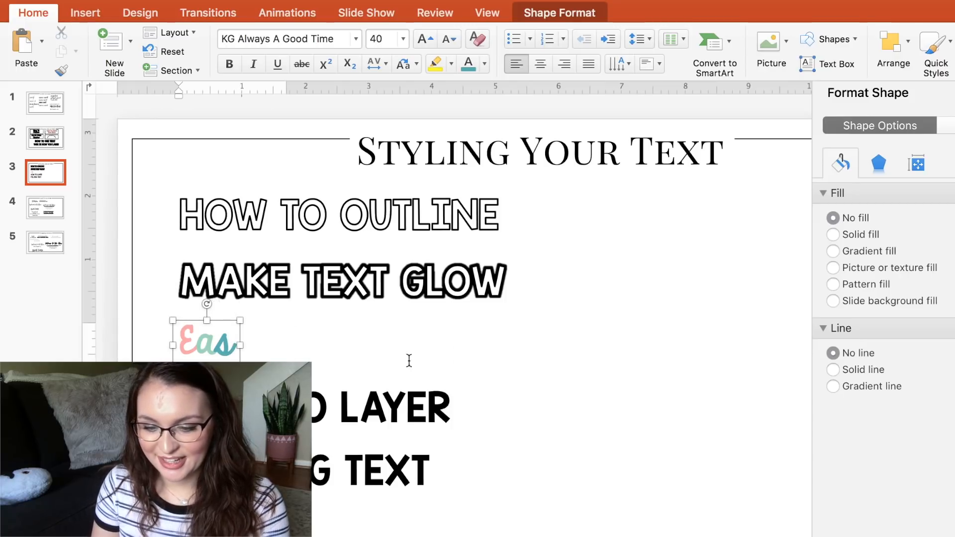
# - Paste the coloured "Eas" again and replace the pasted letters one at a time so the line reads "Easy Wa"
pyautogui.press('super+v')
pyautogui.click(251, 342)
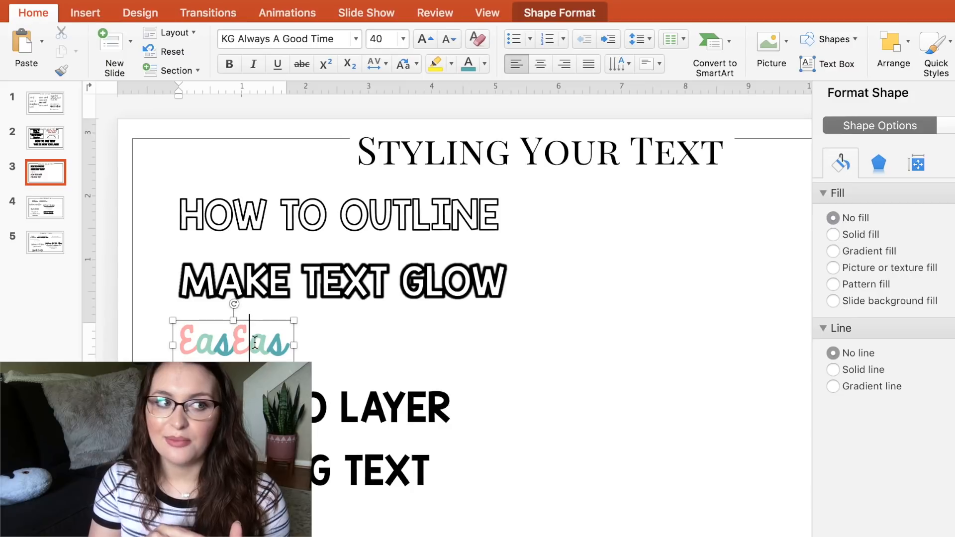
pyautogui.press('BackSpace')
pyautogui.write('y')
pyautogui.press('Right')
pyautogui.press('BackSpace')
pyautogui.write('W')
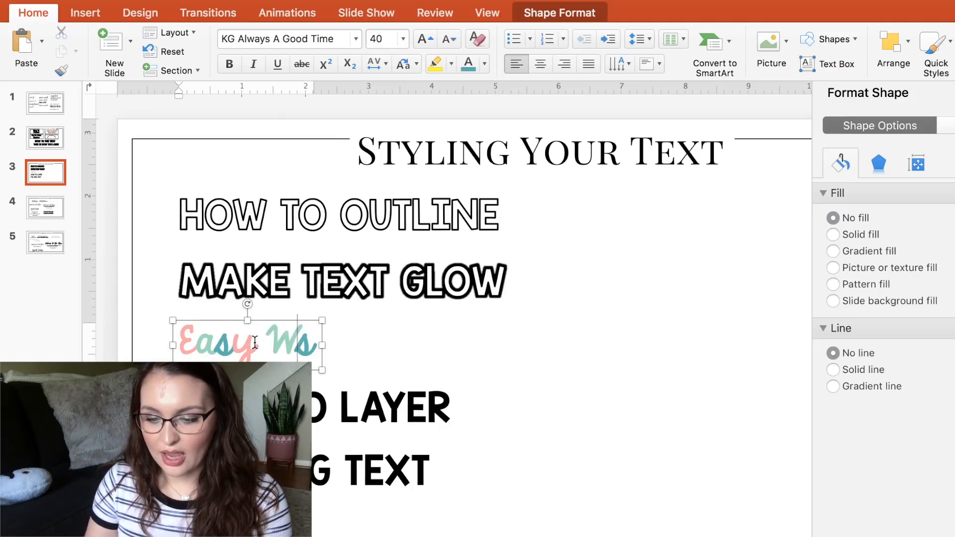
pyautogui.press('Right')
pyautogui.press('BackSpace')
pyautogui.write('a')
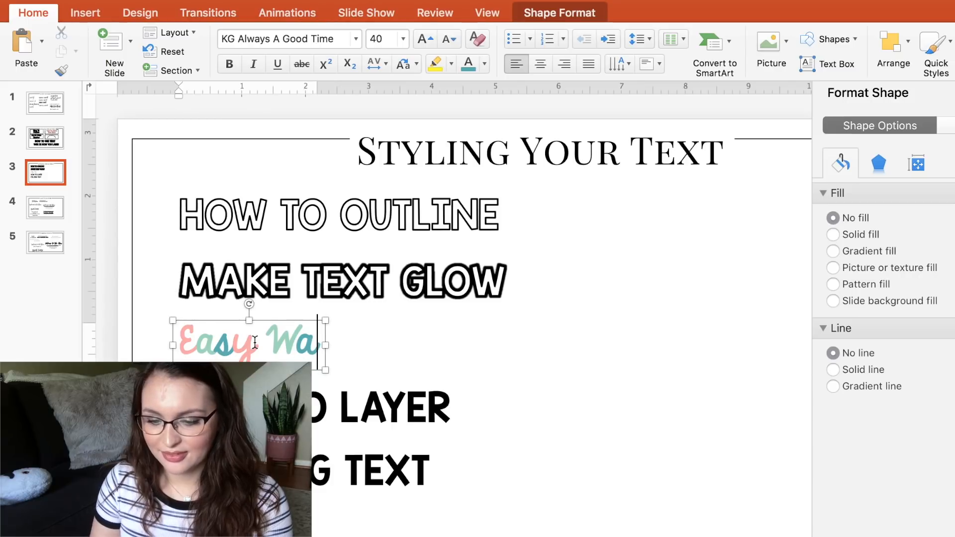
# - Copy the coloured word "Easy" and paste it after "Wa"
pyautogui.moveTo(253, 346); pyautogui.dragTo(184, 347)
pyautogui.press('super+c')
pyautogui.click(313, 343)
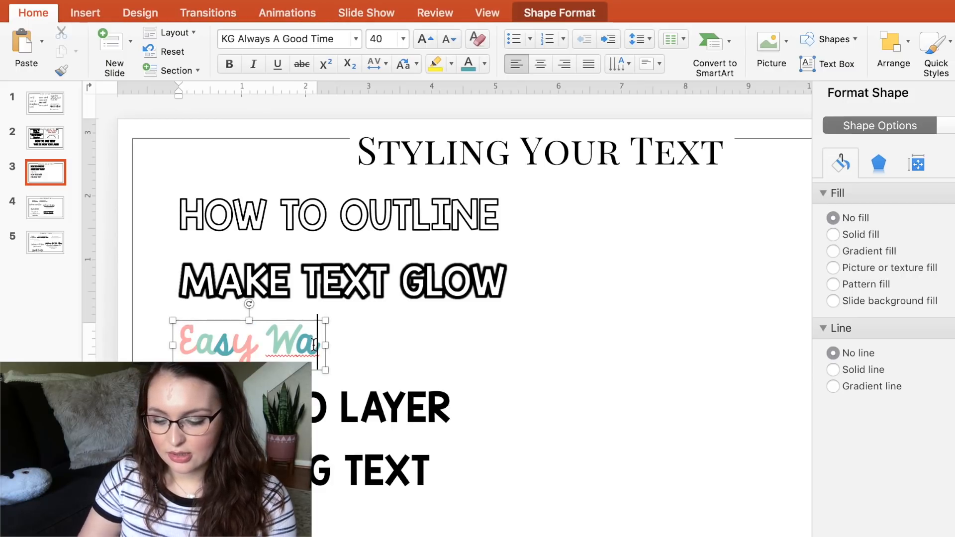
pyautogui.press('super+v')
# - Replace the pasted letters one by one, keeping their colours, so the line reads "Easy Way to r", and deselect the text box
pyautogui.click(324, 344)
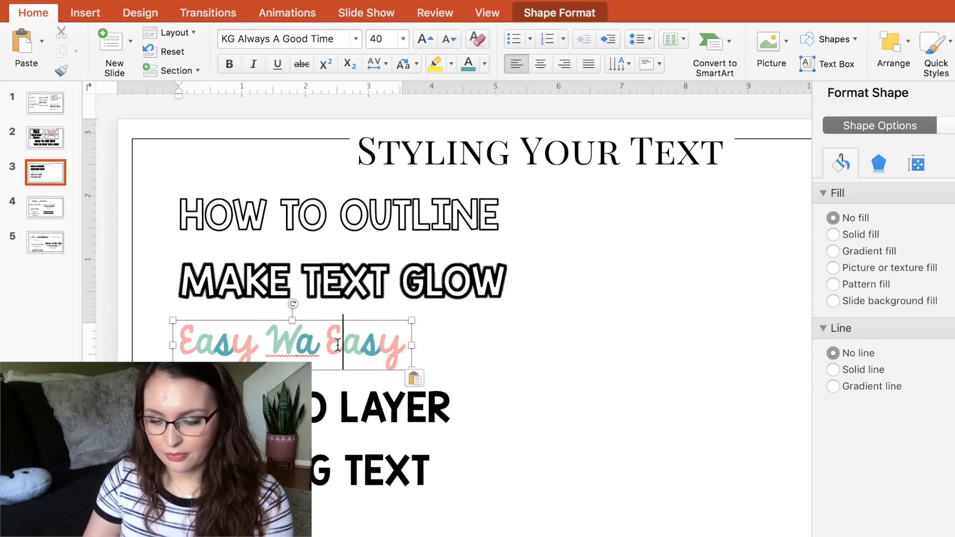
pyautogui.press('Left')
pyautogui.press('BackSpace')
pyautogui.press('Right')
pyautogui.press('BackSpace')
pyautogui.write('y')
pyautogui.press('Right')
pyautogui.press('BackSpace')
pyautogui.write('t')
pyautogui.press('Delete')
pyautogui.write('o')
pyautogui.press('Right')
pyautogui.press('Left')
pyautogui.press('Right')
pyautogui.press('BackSpace')
pyautogui.write('r')
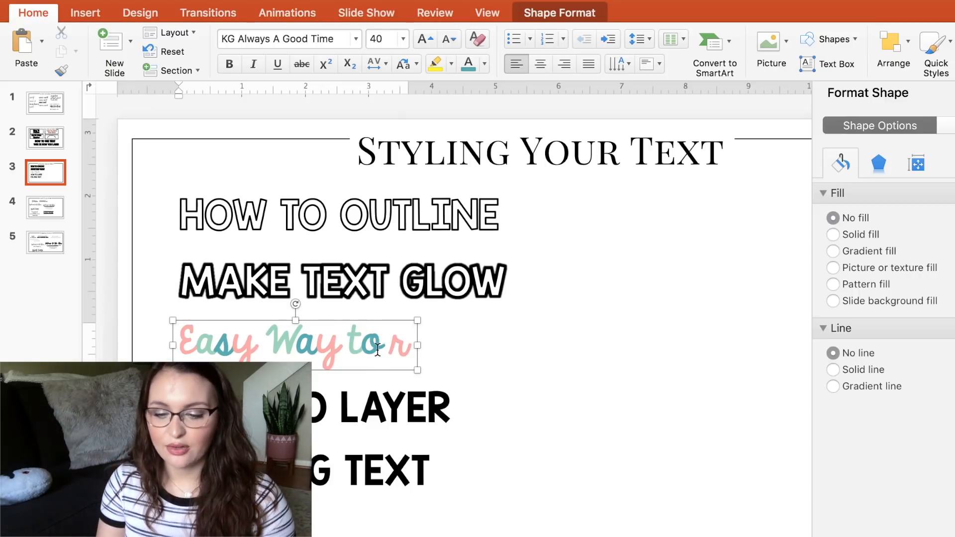
pyautogui.click(533, 350)
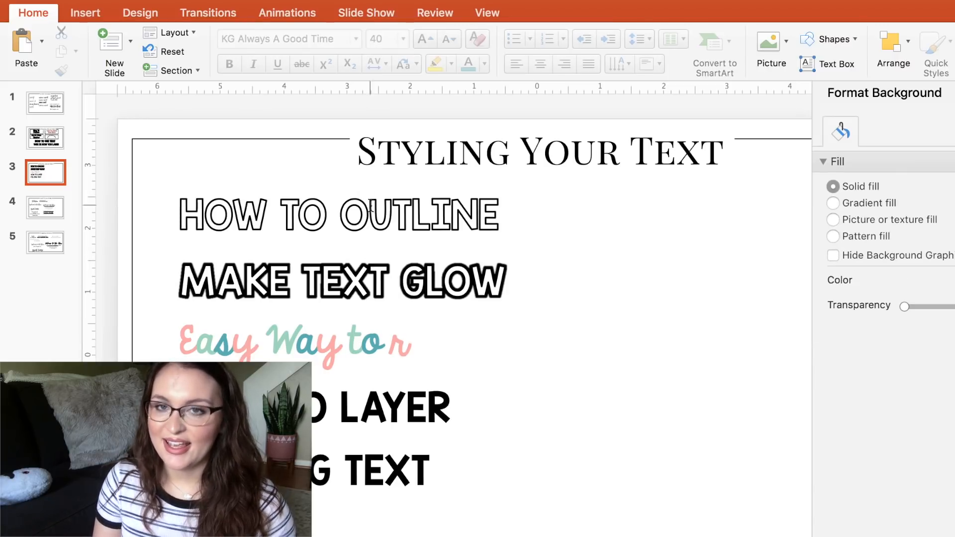
# - Add a thin solid black text outline to the rainbow line "Easy Way to r" and deselect it
pyautogui.click(304, 349)
pyautogui.click(311, 321)
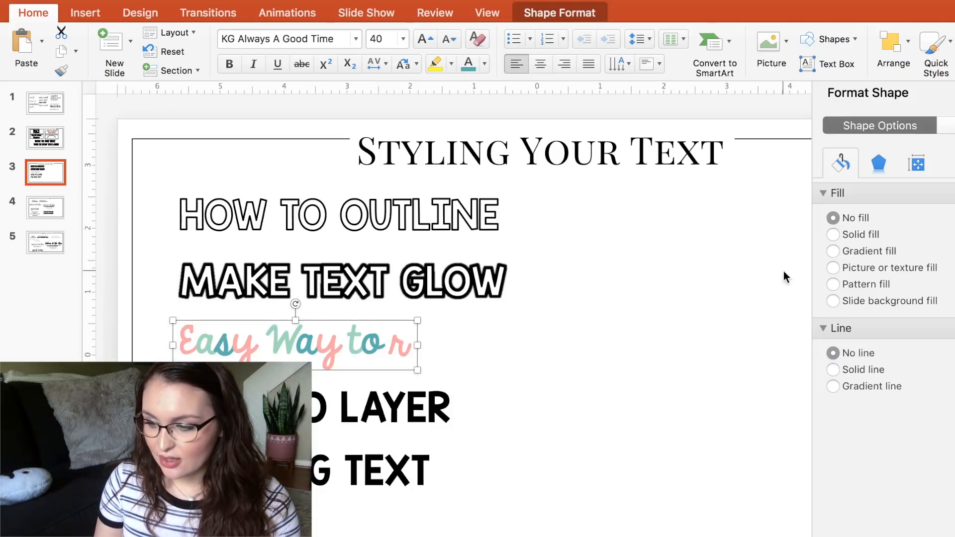
pyautogui.click(947, 126)
pyautogui.click(845, 235)
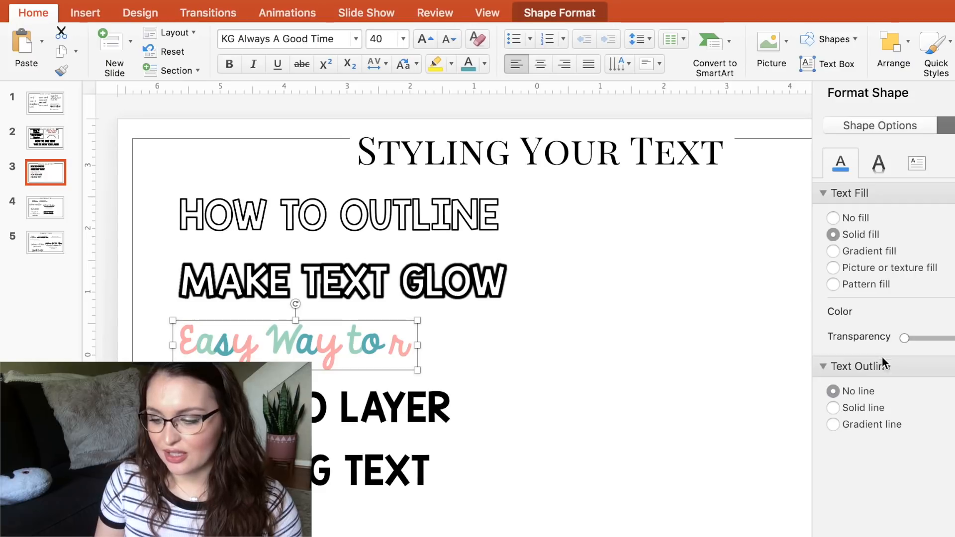
pyautogui.click(833, 408)
pyautogui.click(950, 451)
pyautogui.click(930, 240)
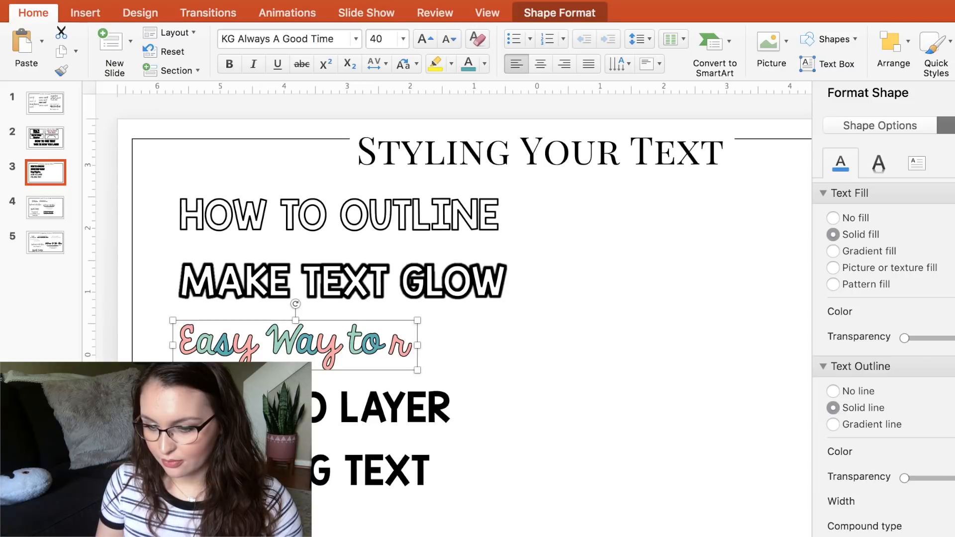
pyautogui.press('Return')
pyautogui.press('Return')
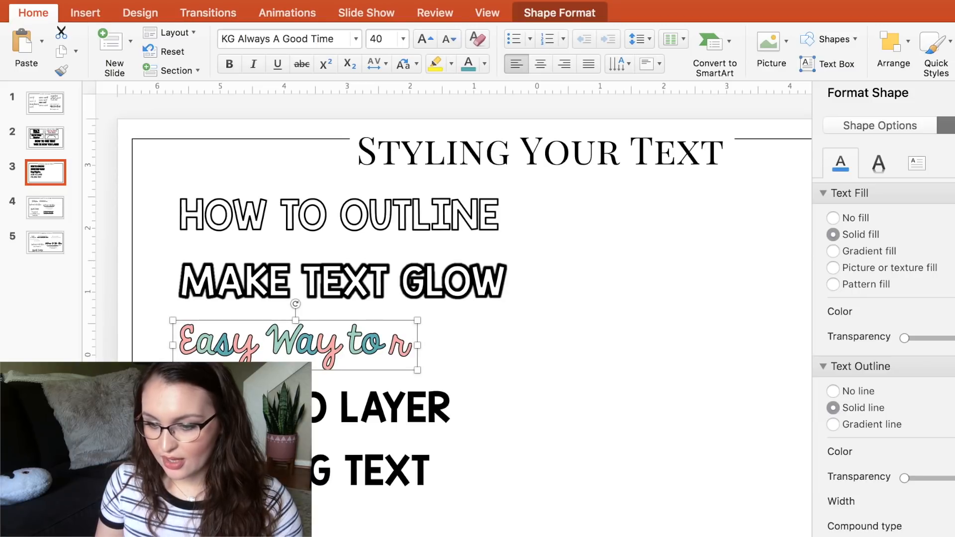
pyautogui.click(756, 398)
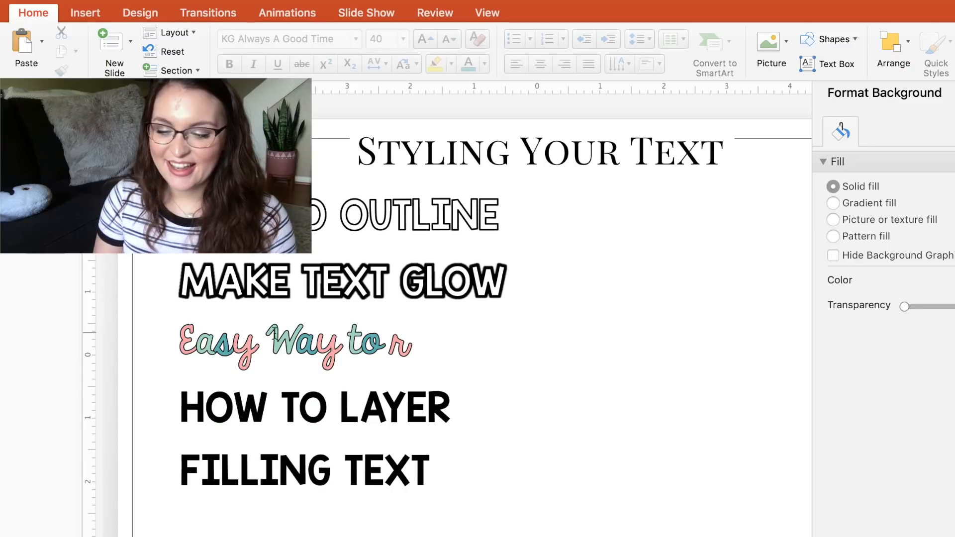
# - Copy the outline formatting from the outlined heading line onto "HOW TO LAYER" with Format Painter
pyautogui.click(283, 404)
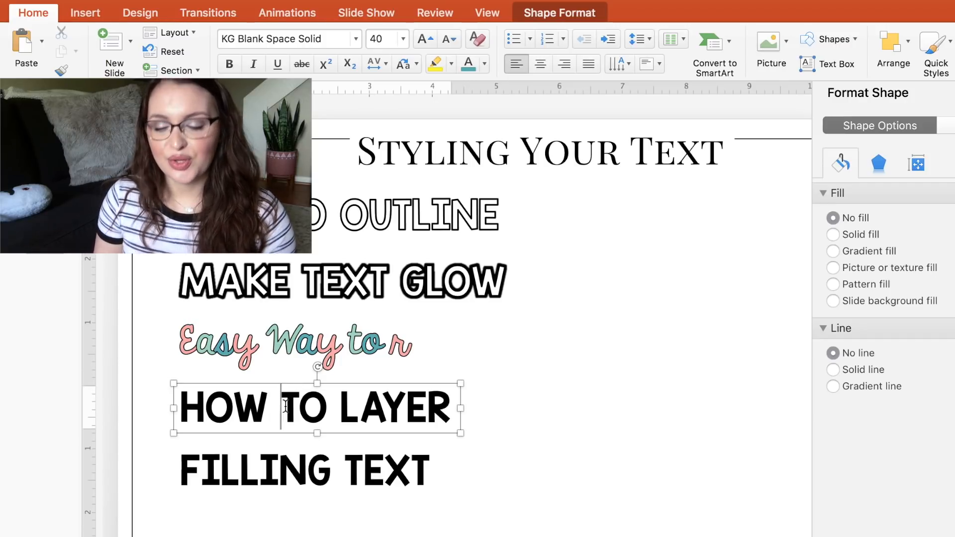
pyautogui.doubleClick(257, 398)
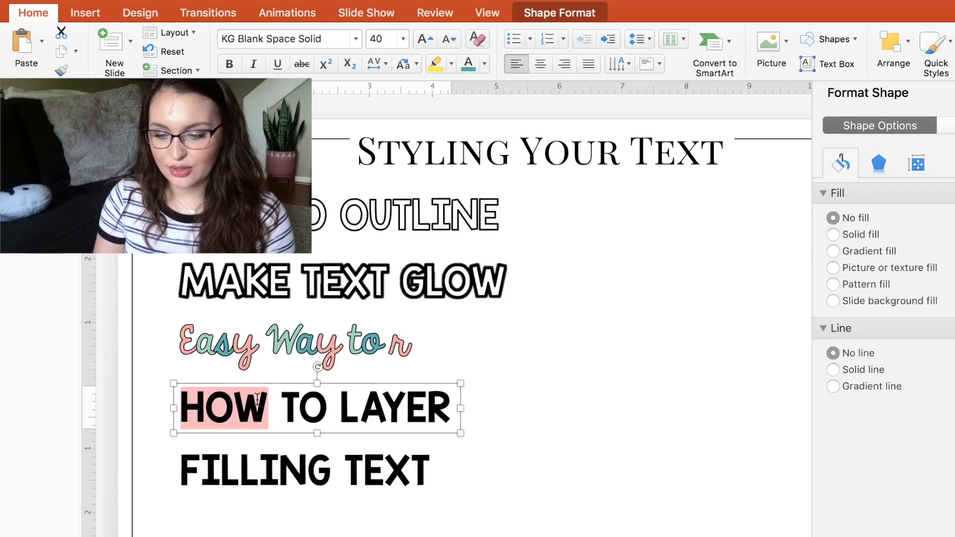
pyautogui.click(259, 400)
pyautogui.click(257, 217)
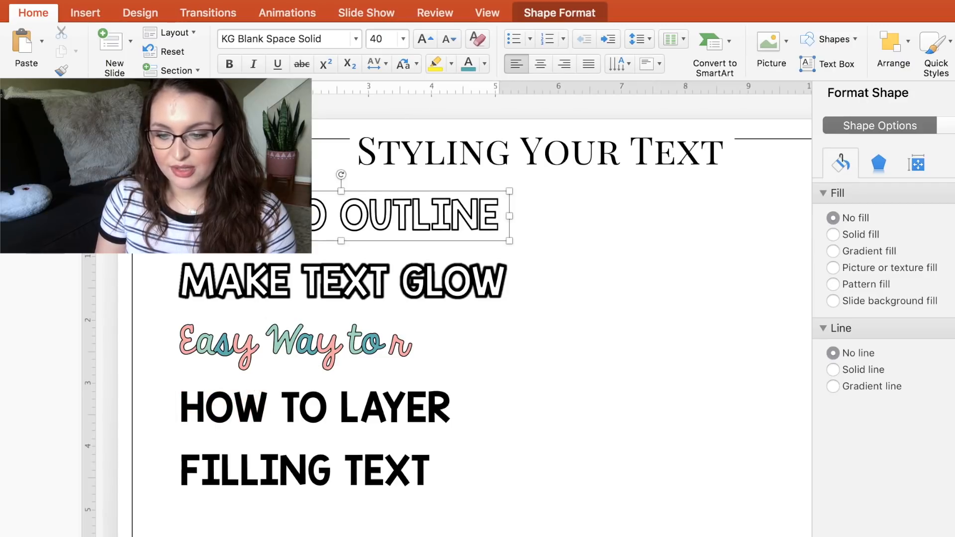
pyautogui.click(61, 70)
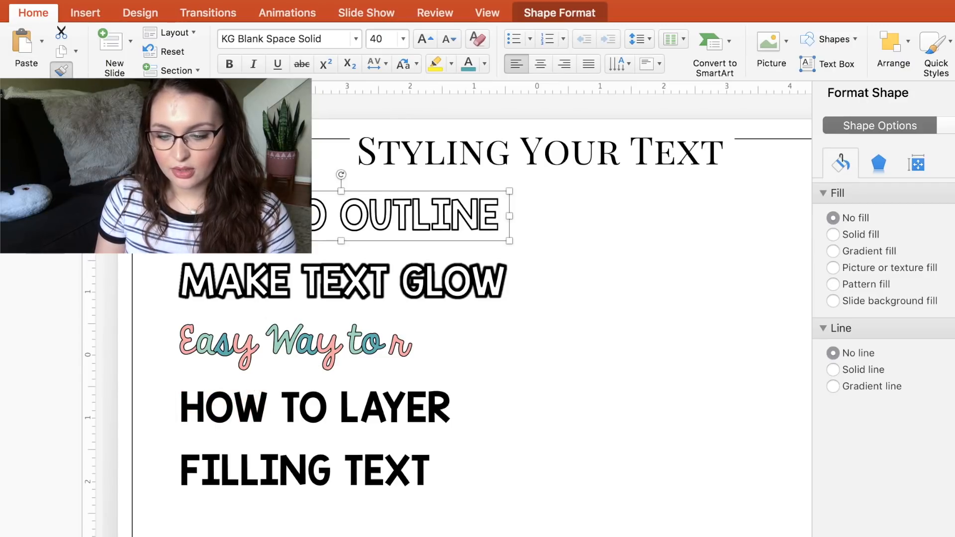
pyautogui.click(250, 394)
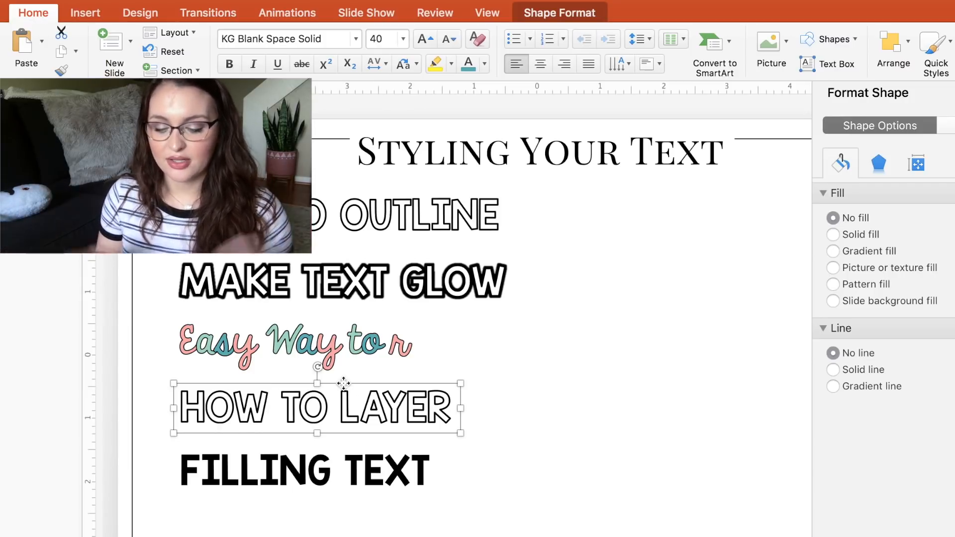
# - Paste a copy of the outlined "HOW TO LAYER" text box and style the copy solid pink with no text outline
pyautogui.press('super+v')
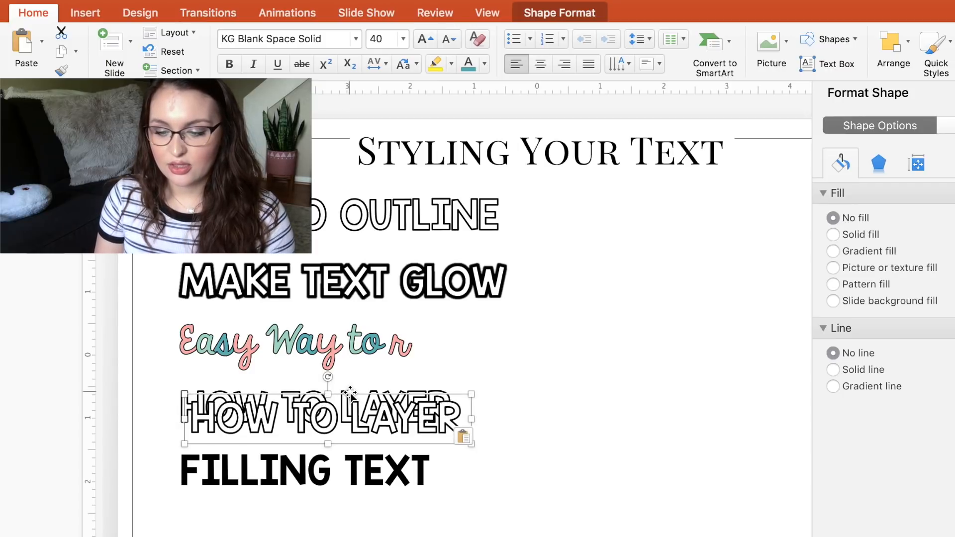
pyautogui.click(208, 417)
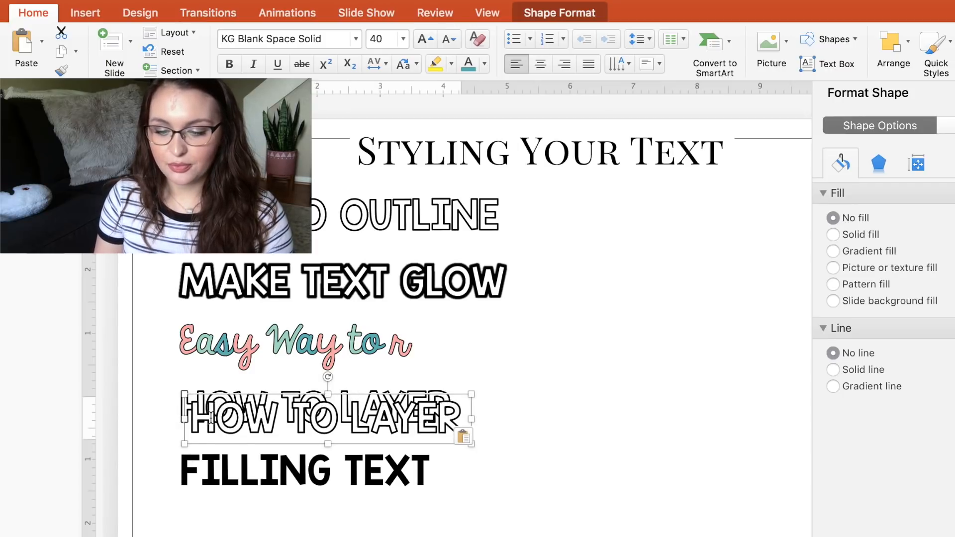
pyautogui.click(211, 417)
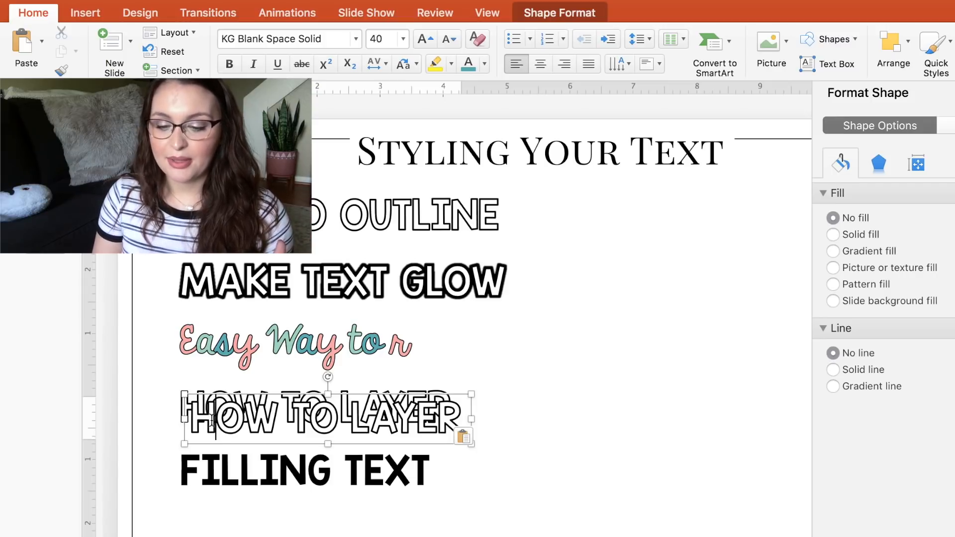
pyautogui.press('super+a')
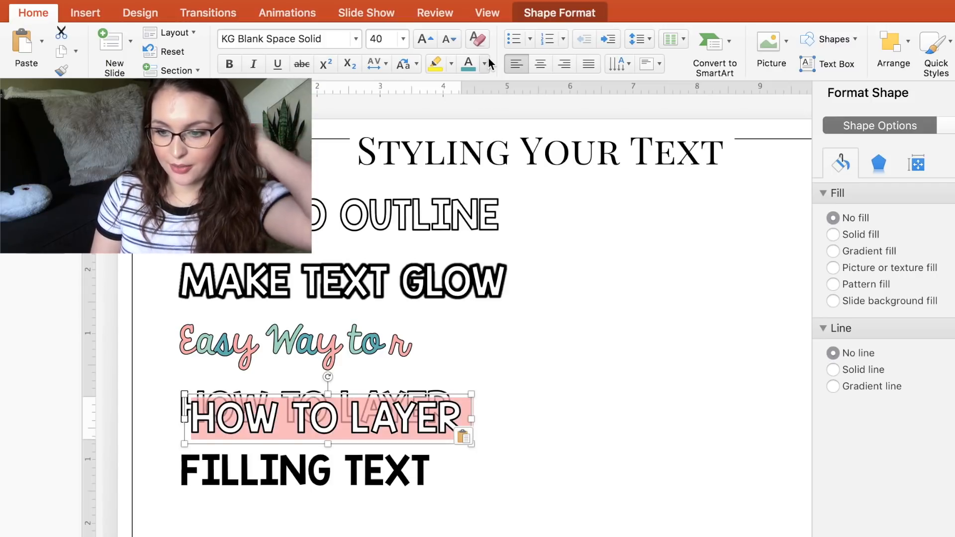
pyautogui.click(484, 64)
pyautogui.click(516, 266)
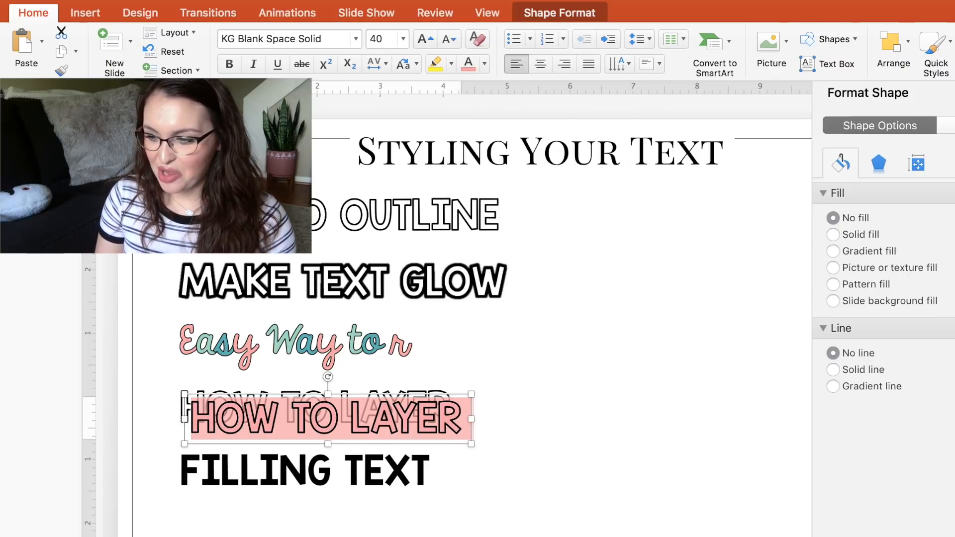
pyautogui.click(947, 125)
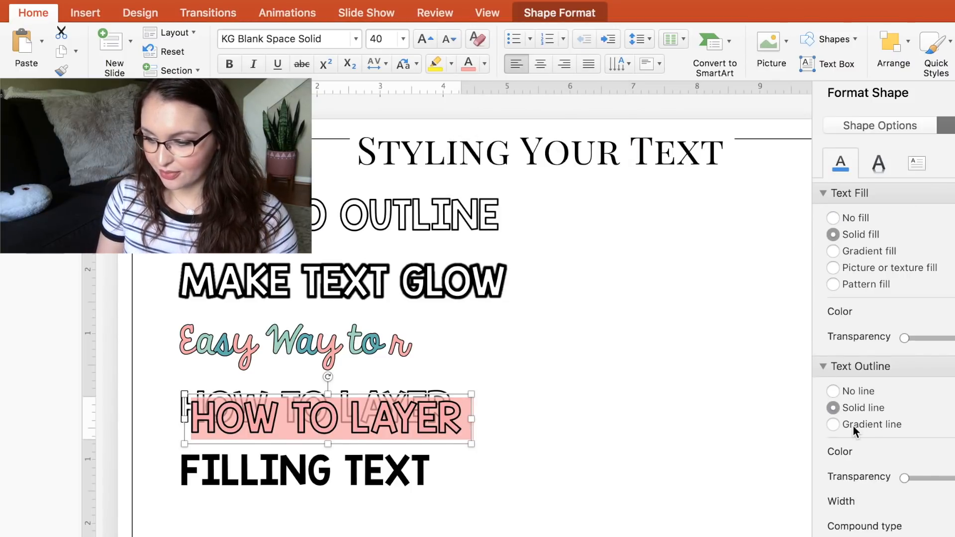
pyautogui.click(833, 392)
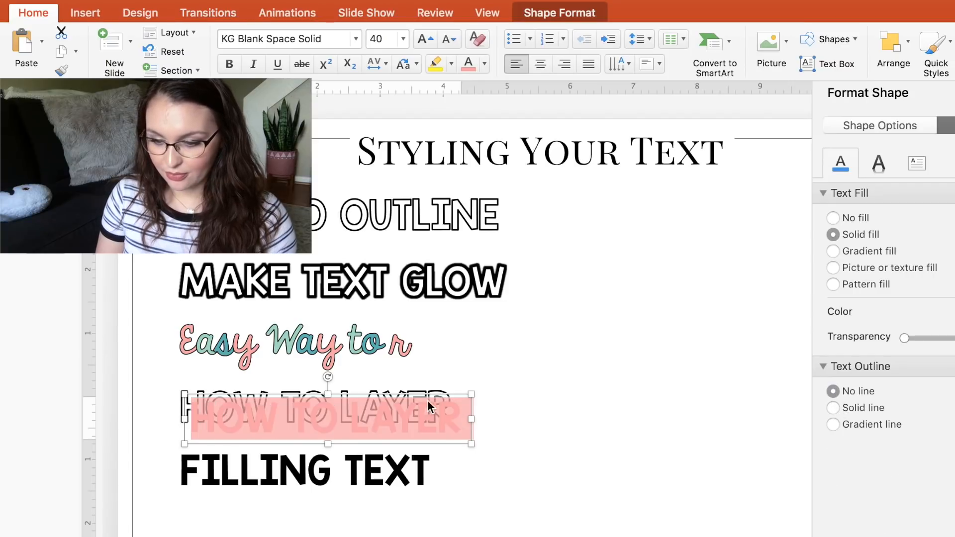
# - Send the pink "HOW TO LAYER" copy to the back and move it slightly up behind the outlined version
pyautogui.click(446, 441)
pyautogui.rightClick(447, 441)
pyautogui.moveTo(531, 482)
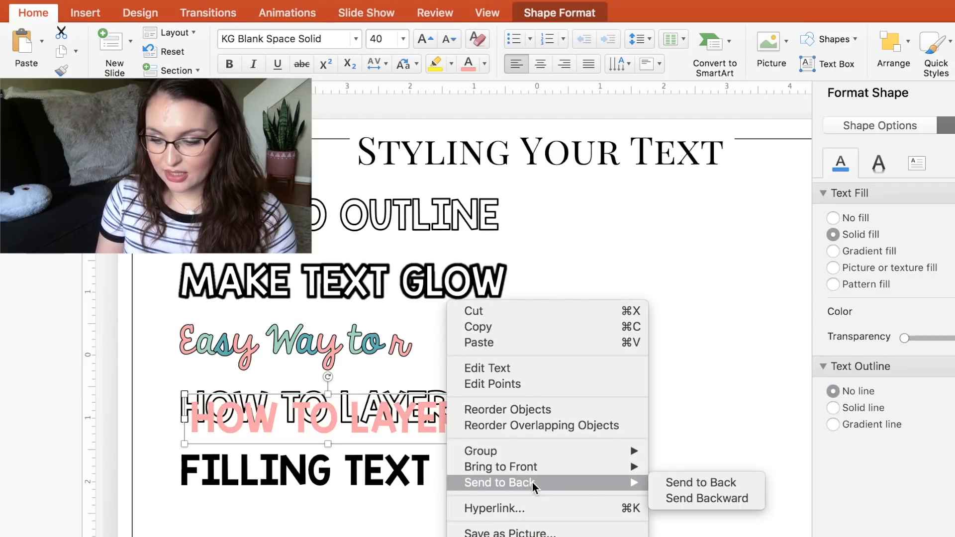
pyautogui.click(658, 485)
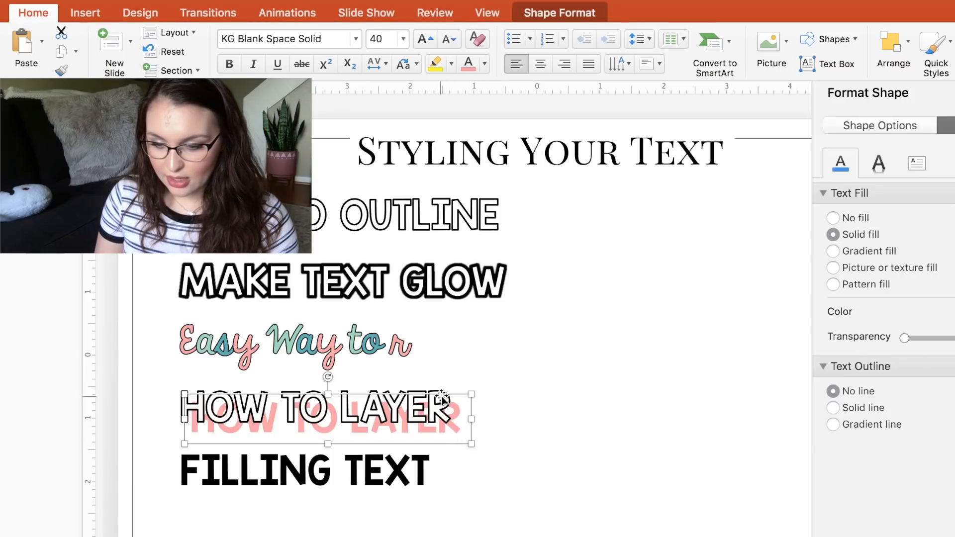
pyautogui.moveTo(441, 446); pyautogui.dragTo(441, 436)
# - Set the text fill of the outlined "HOW TO LAYER" to No fill and deselect it
pyautogui.click(359, 407)
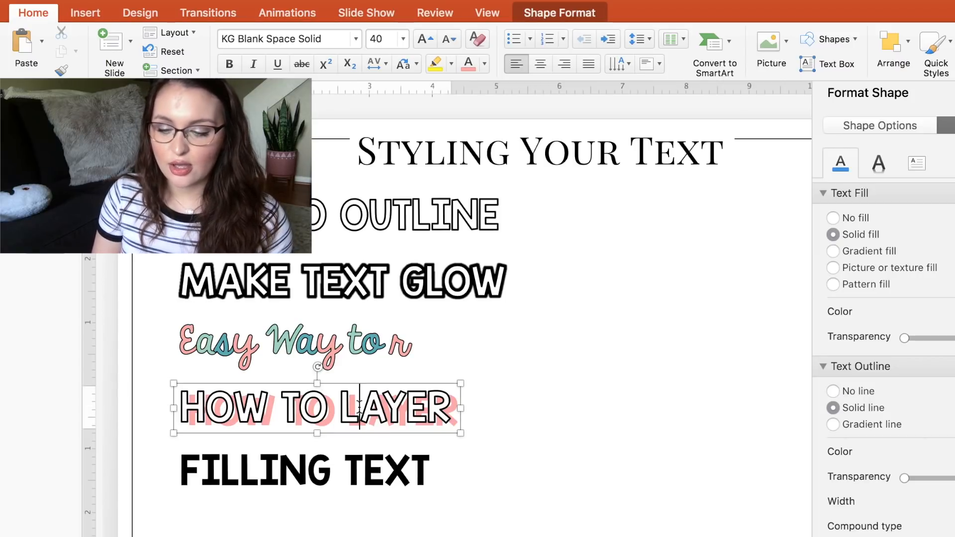
pyautogui.tripleClick(360, 407)
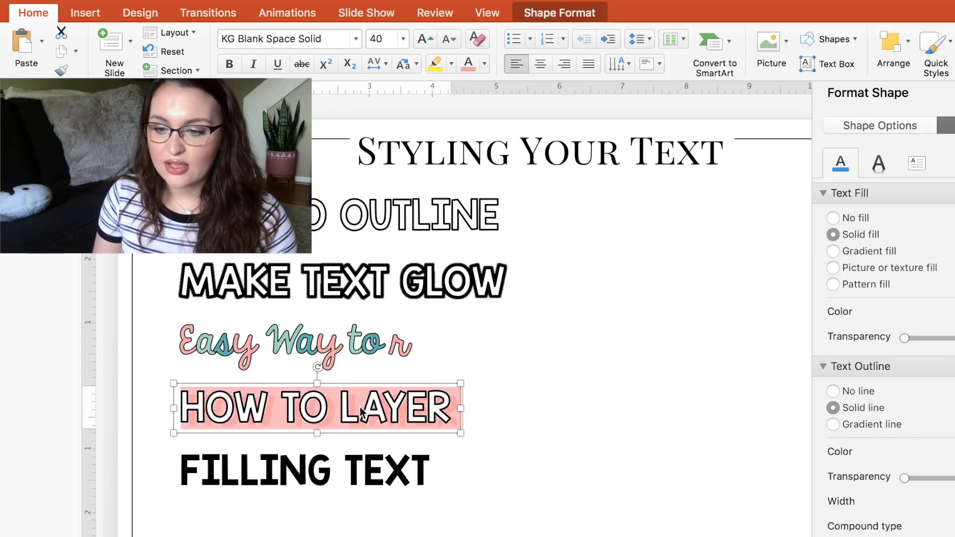
pyautogui.click(485, 64)
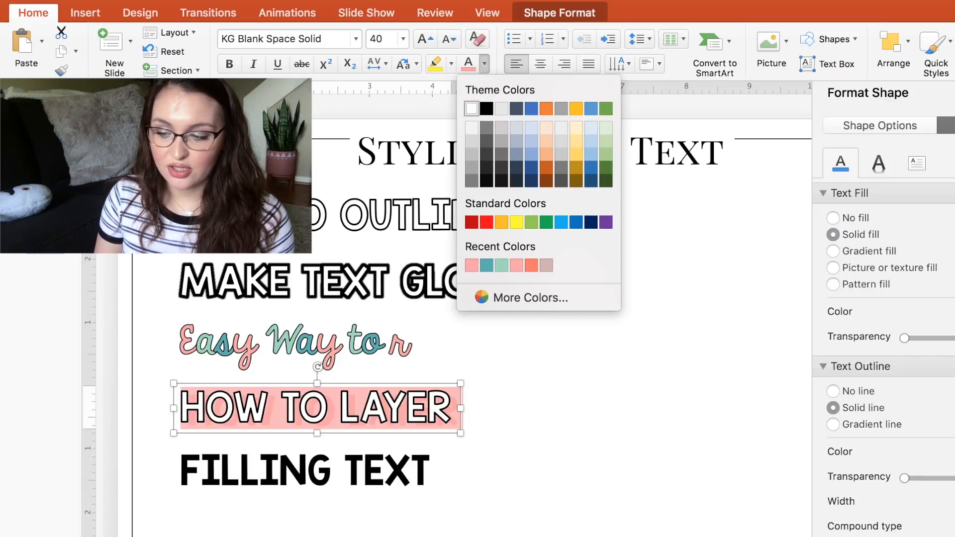
pyautogui.click(953, 312)
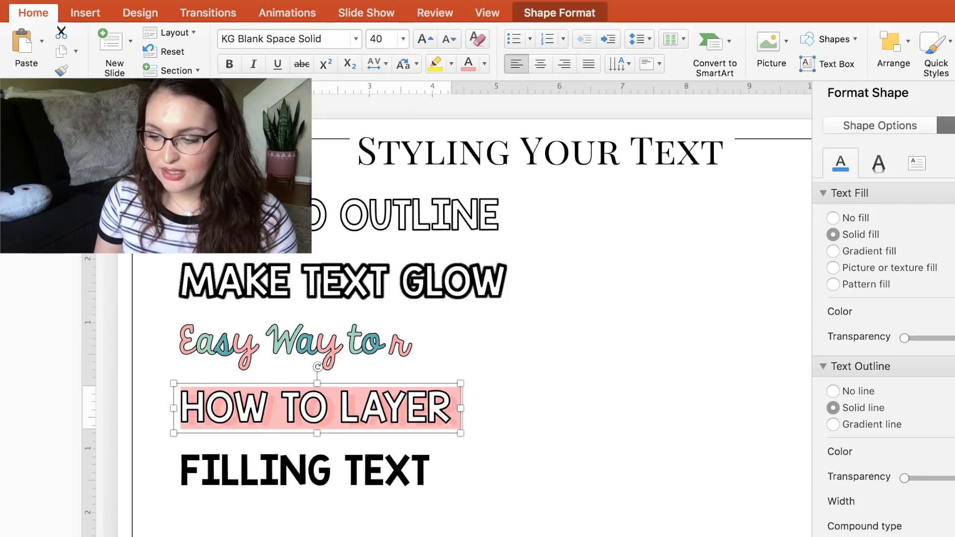
pyautogui.click(953, 312)
pyautogui.click(953, 312)
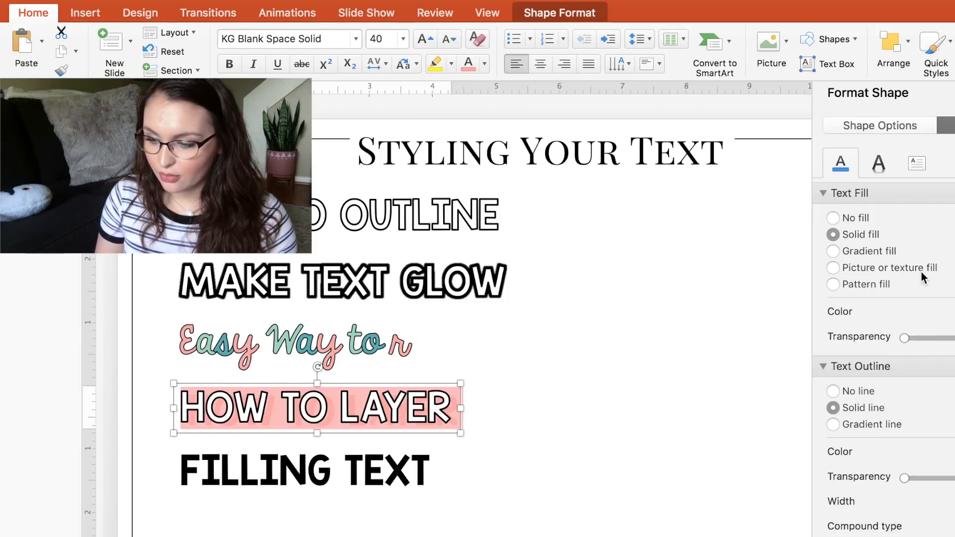
pyautogui.click(824, 367)
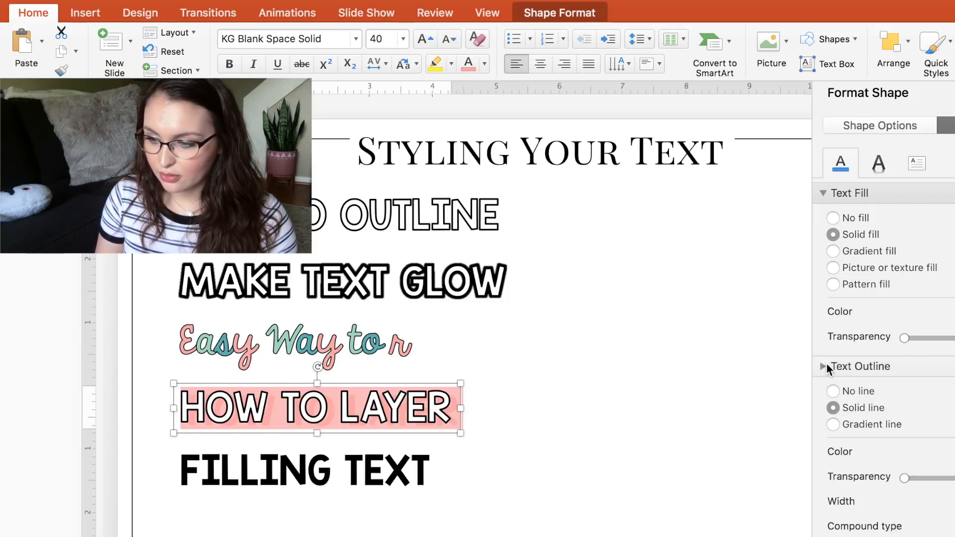
pyautogui.click(832, 218)
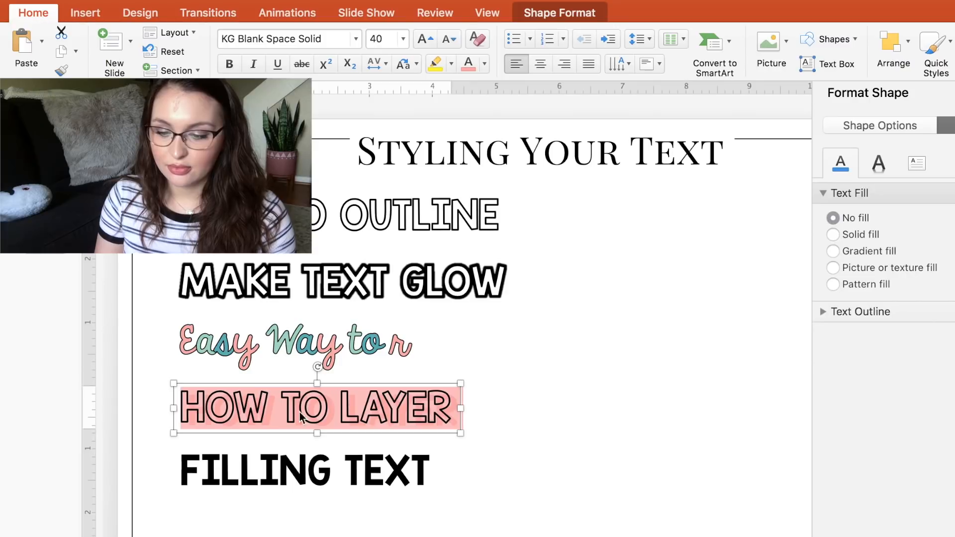
pyautogui.click(590, 379)
# - Nudge the pink "HOW TO LAYER" layer left and up until it lines up with the black outlines
pyautogui.click(462, 431)
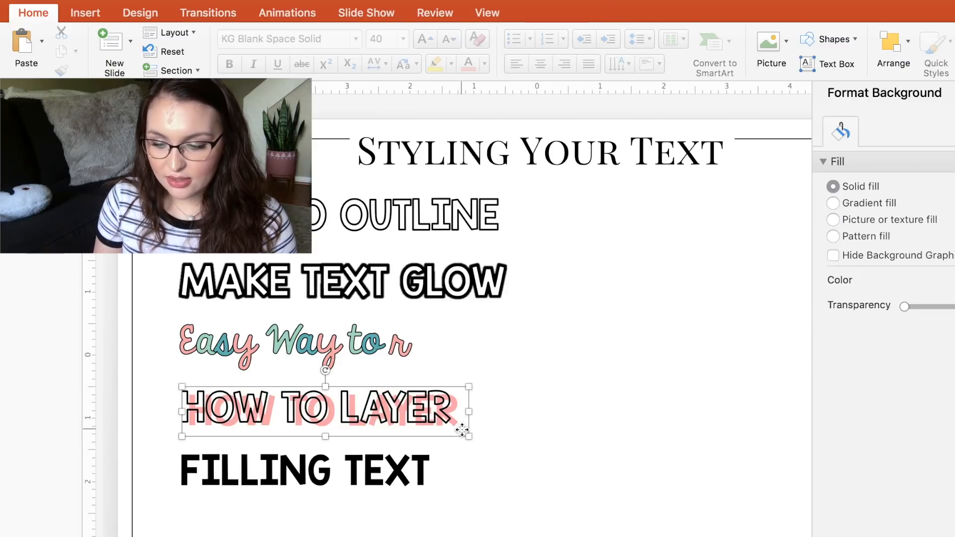
pyautogui.press('Left')
pyautogui.press('Left')
pyautogui.press('Left')
pyautogui.press('Left')
pyautogui.press('Left')
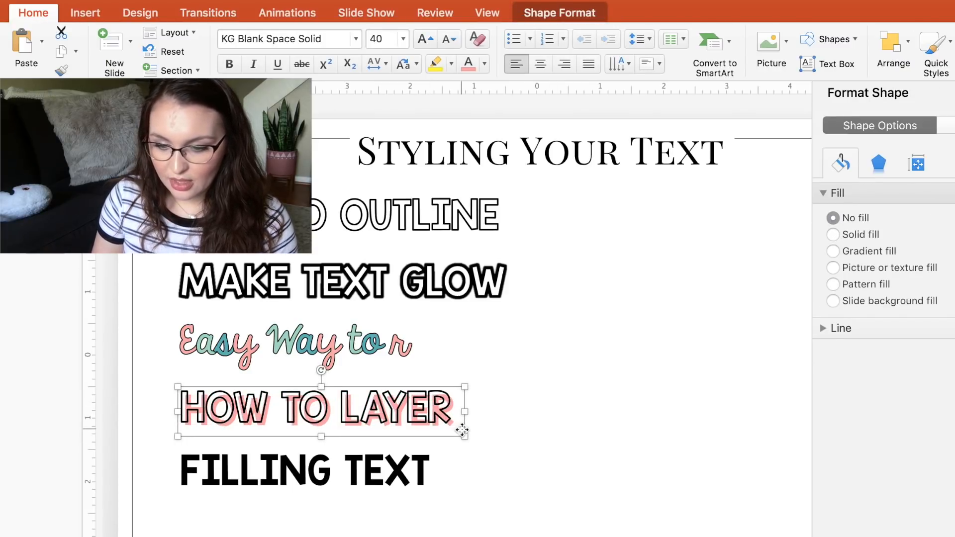
pyautogui.press('Left')
pyautogui.press('Up')
pyautogui.press('Left')
pyautogui.press('Up')
pyautogui.press('Left')
pyautogui.press('Up')
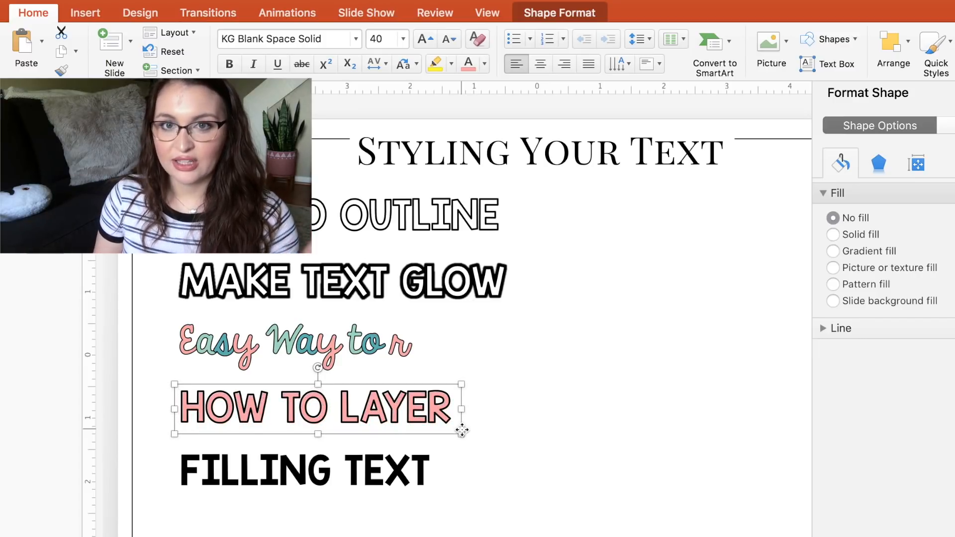
# - Offset the pink layer slightly to the right and down from the outlines as a shadow, and deselect it
pyautogui.press('Right')
pyautogui.press('Right')
pyautogui.press('Right')
pyautogui.press('Down')
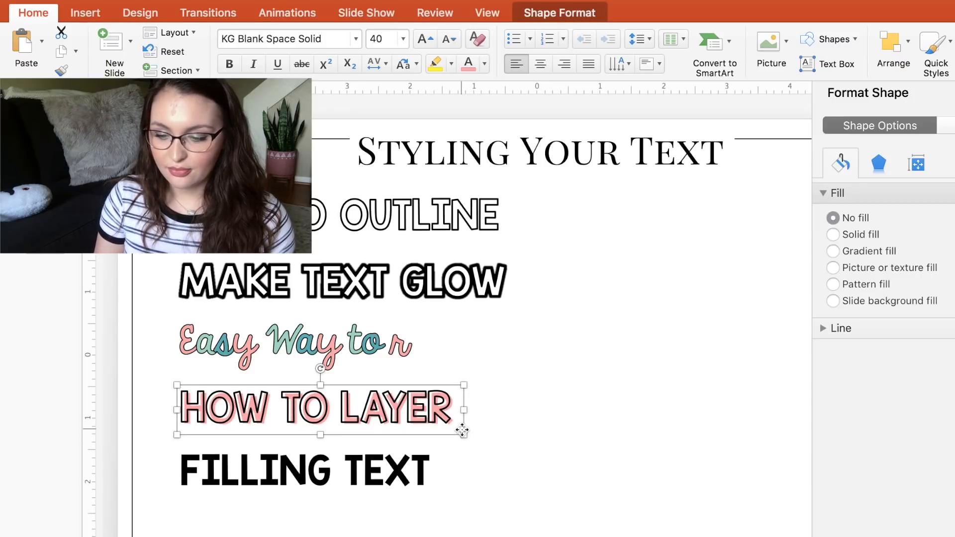
pyautogui.click(588, 398)
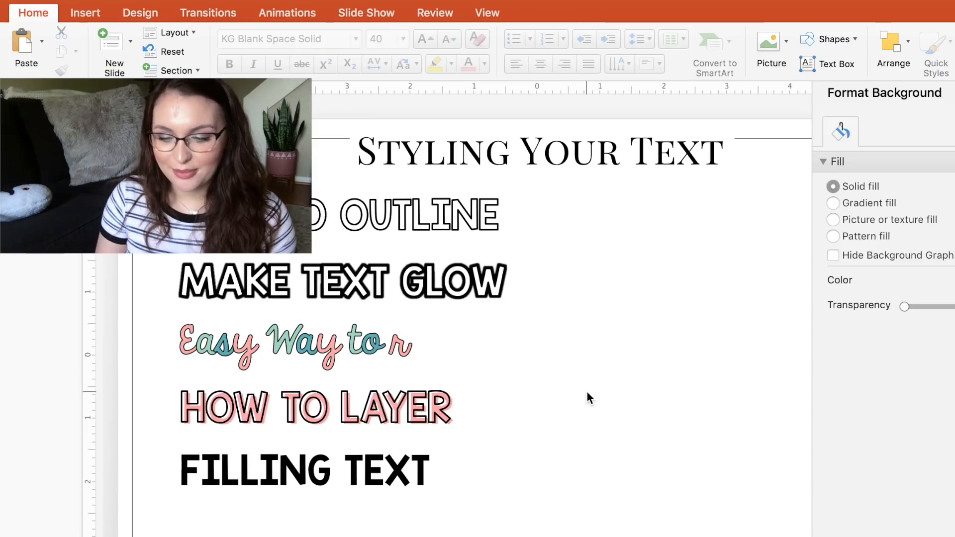